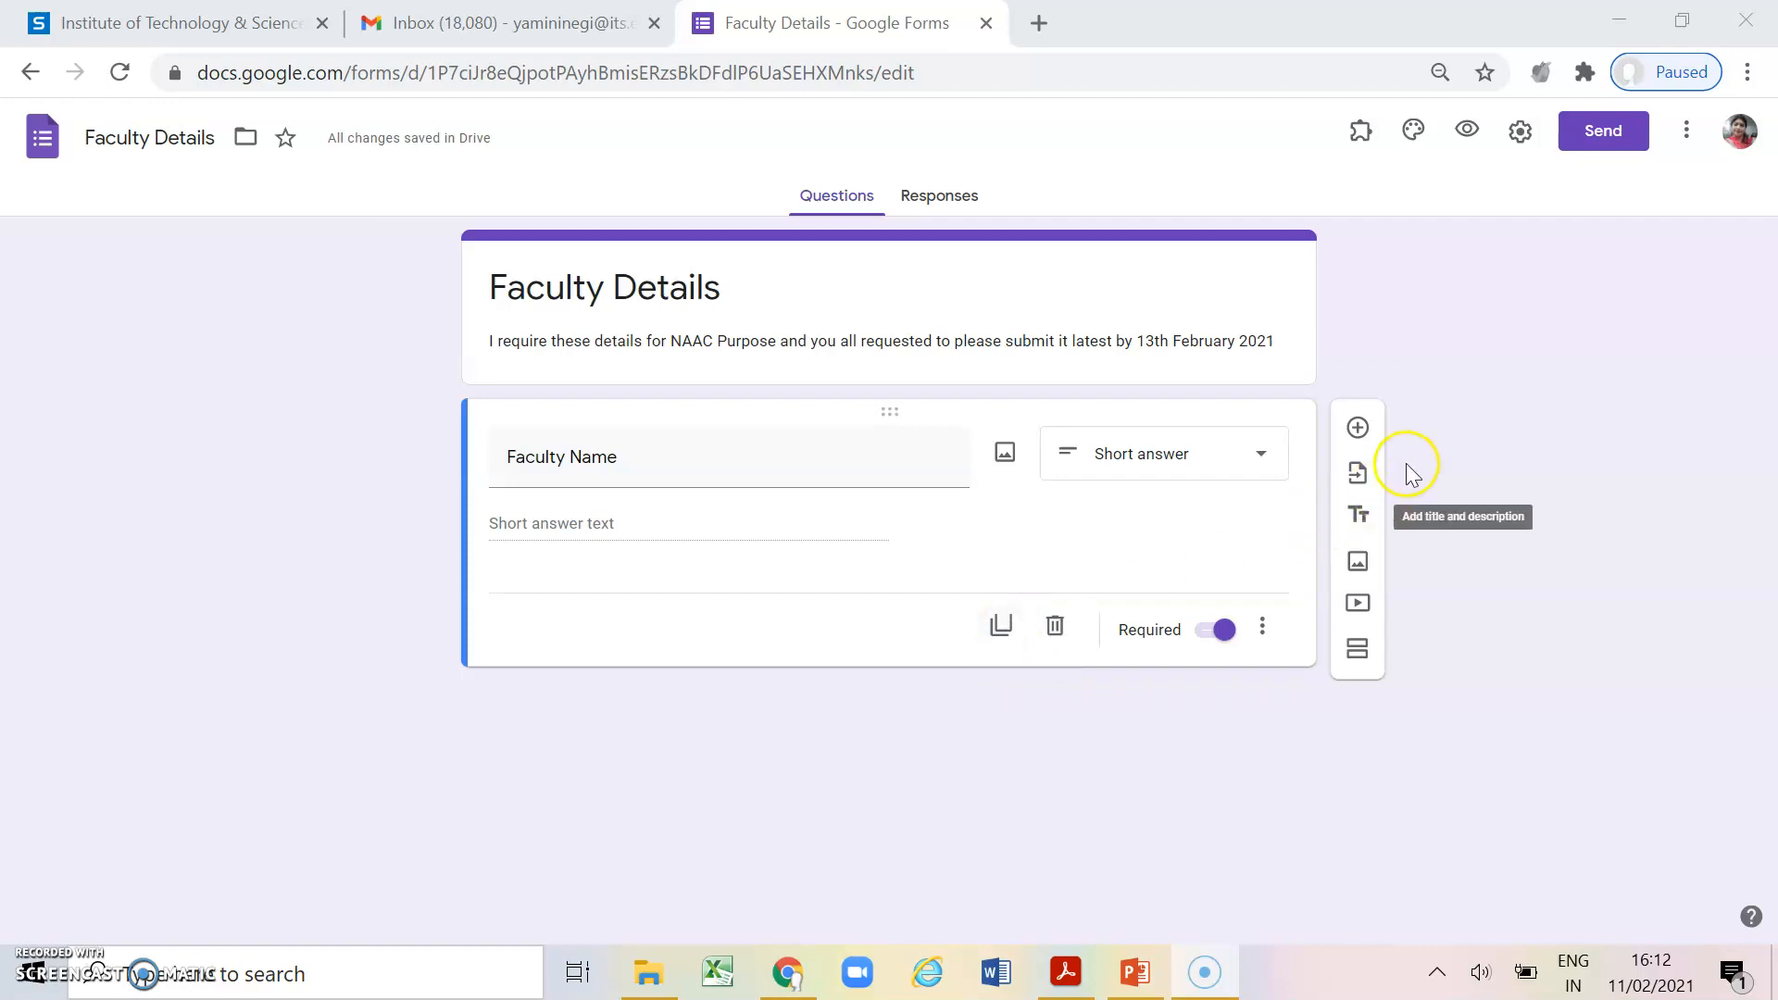
Add a question below Faculty Name and set its answer type to Paragraph
left_click(1358, 436)
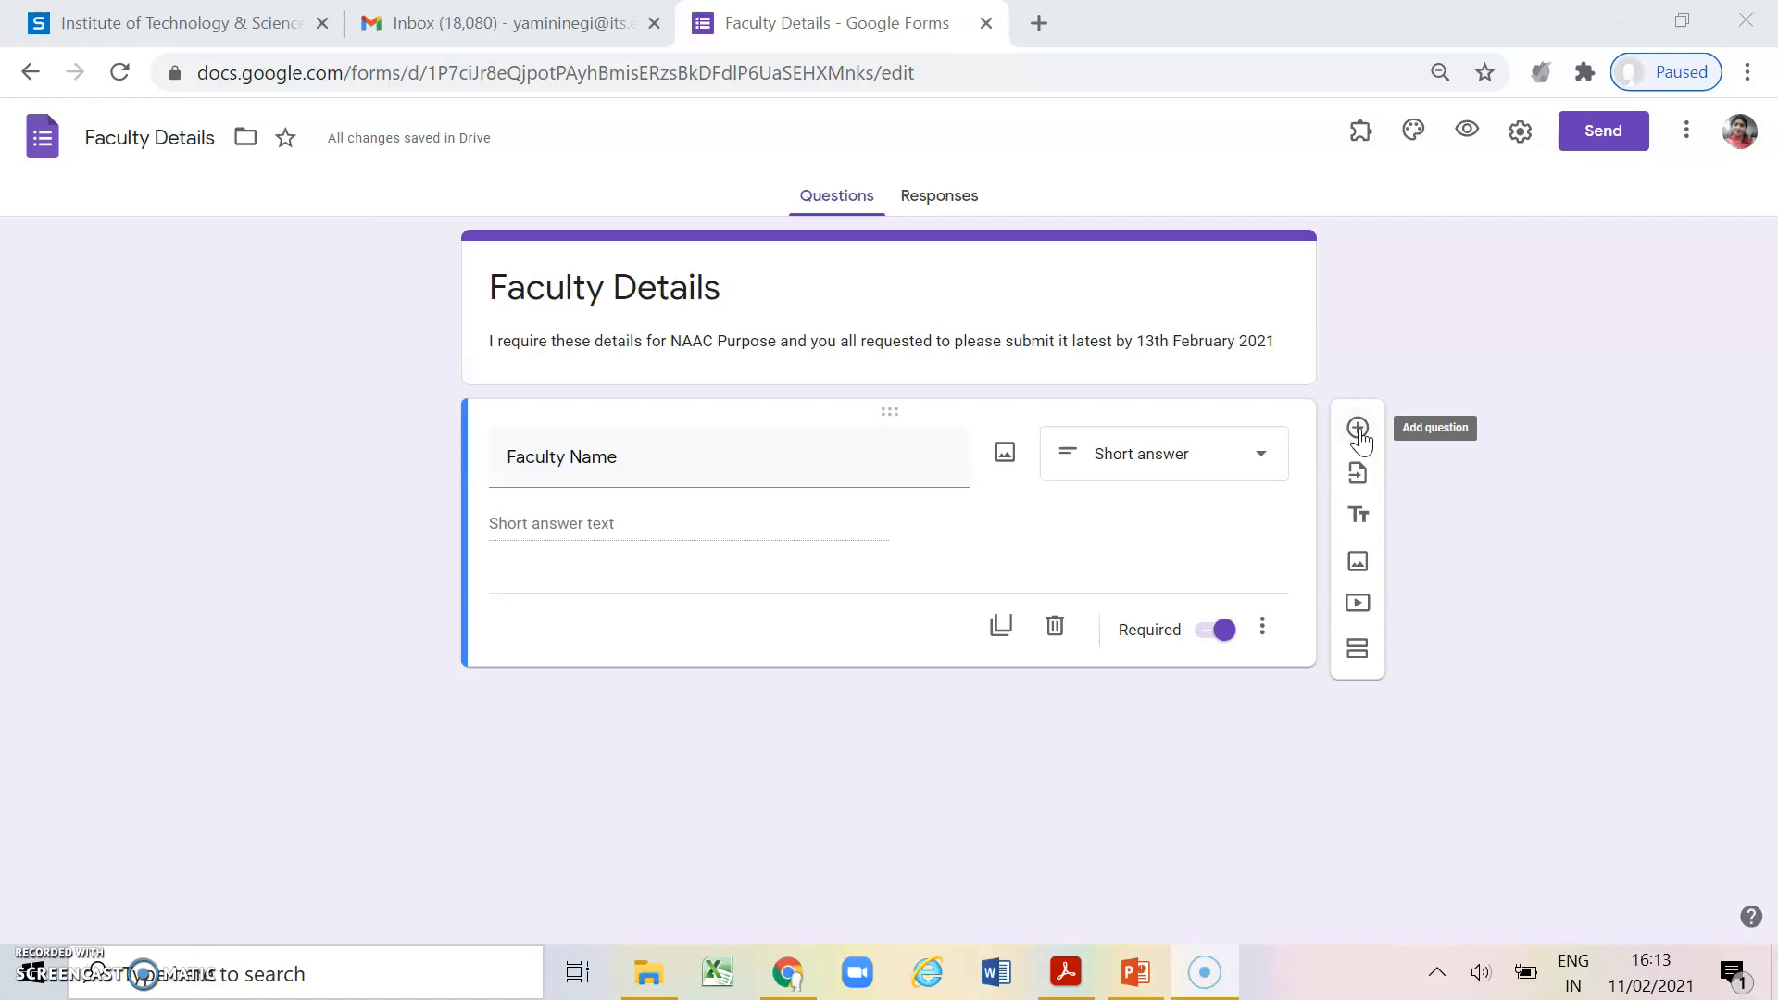
left_click(1359, 435)
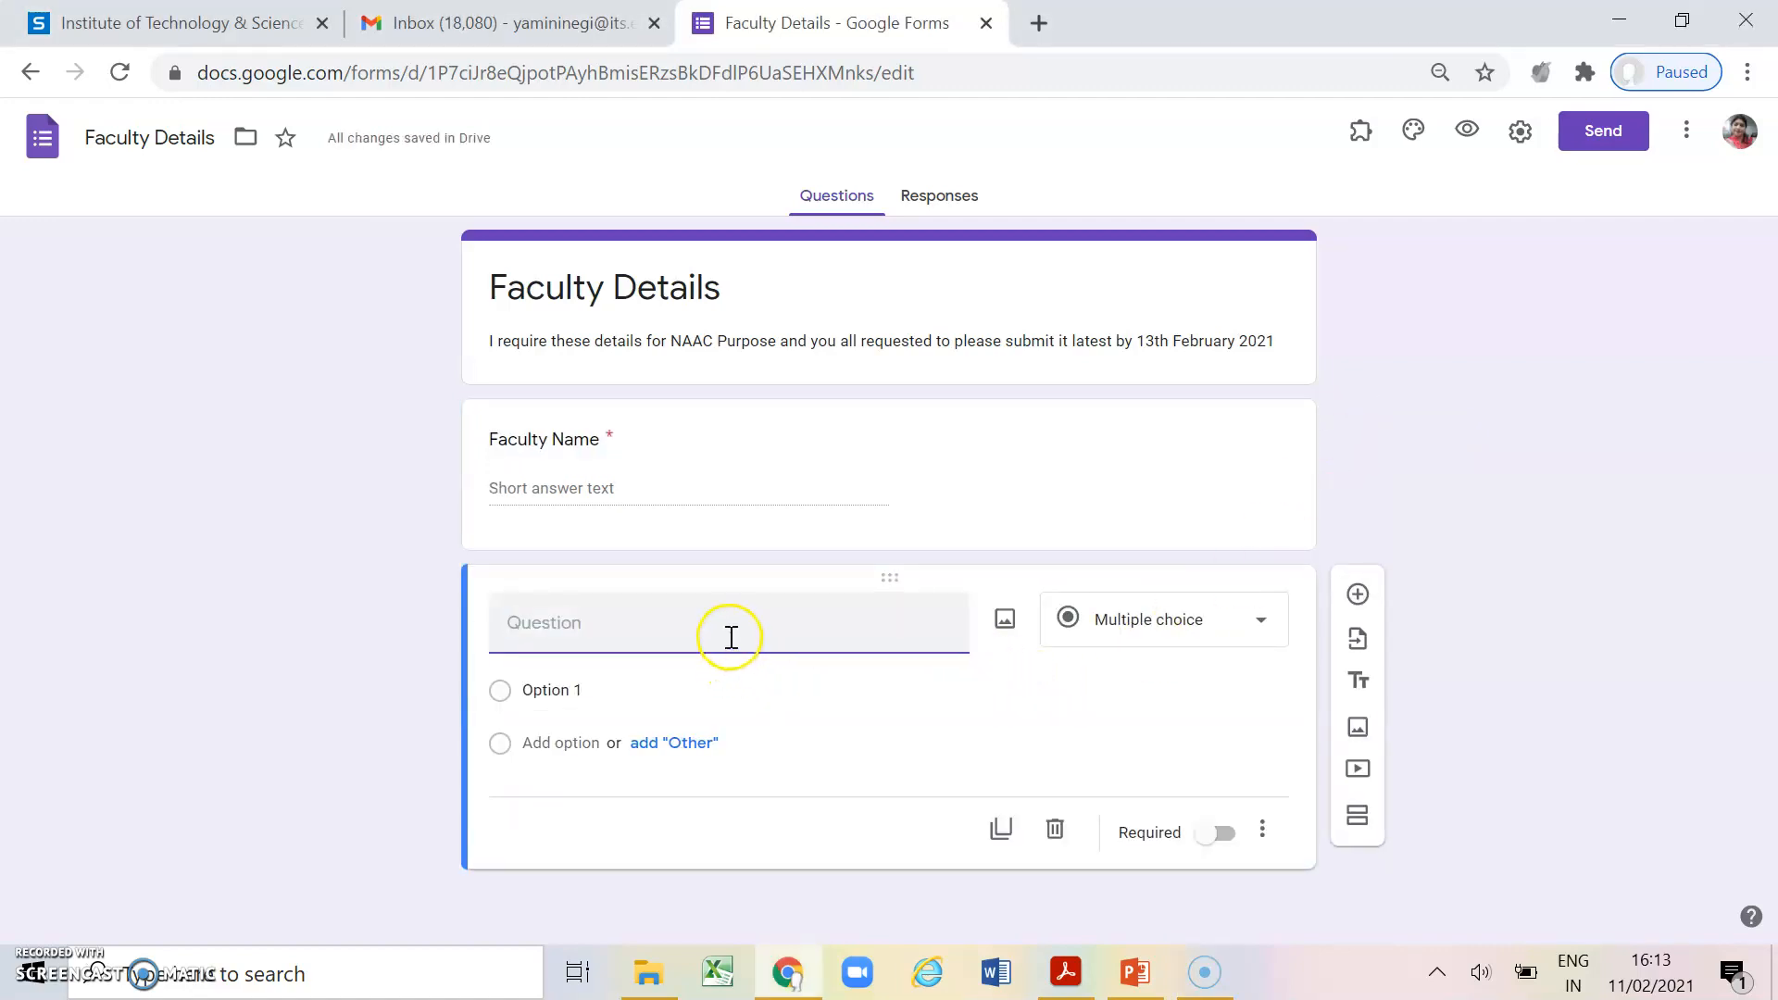
left_click(1130, 635)
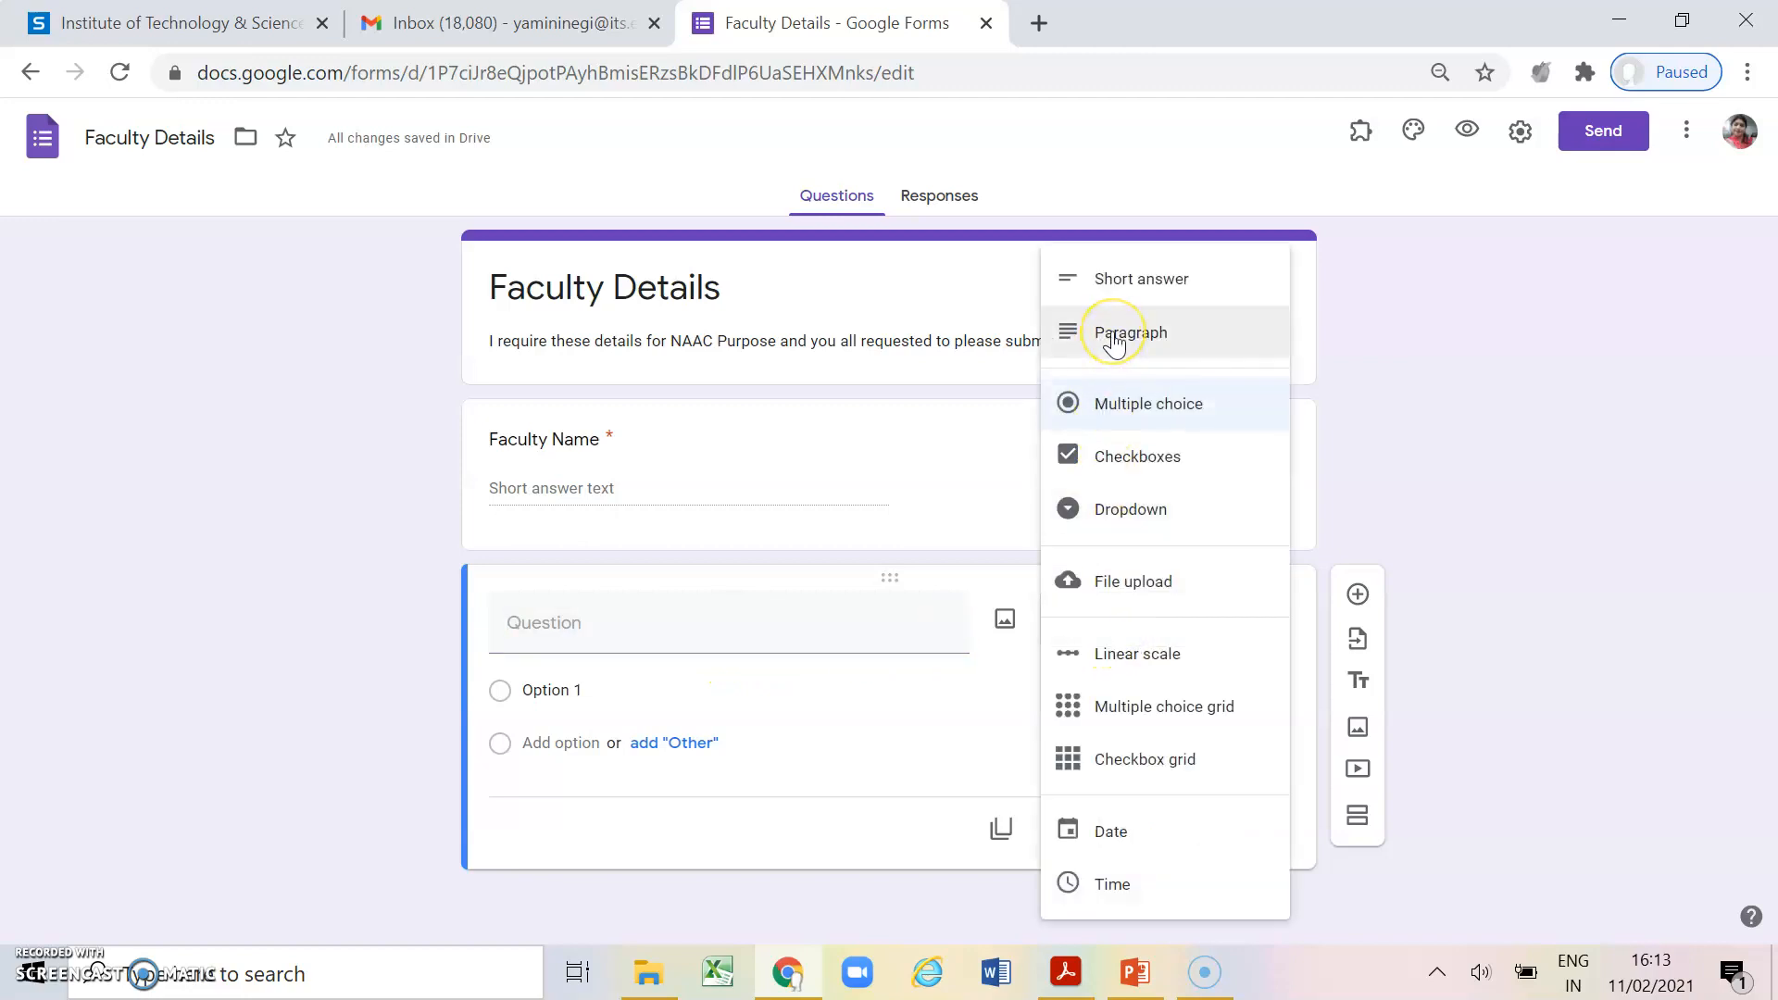
left_click(1114, 341)
Title the paragraph question "Give a short description about working of your Institution." and make it required
left_click(836, 639)
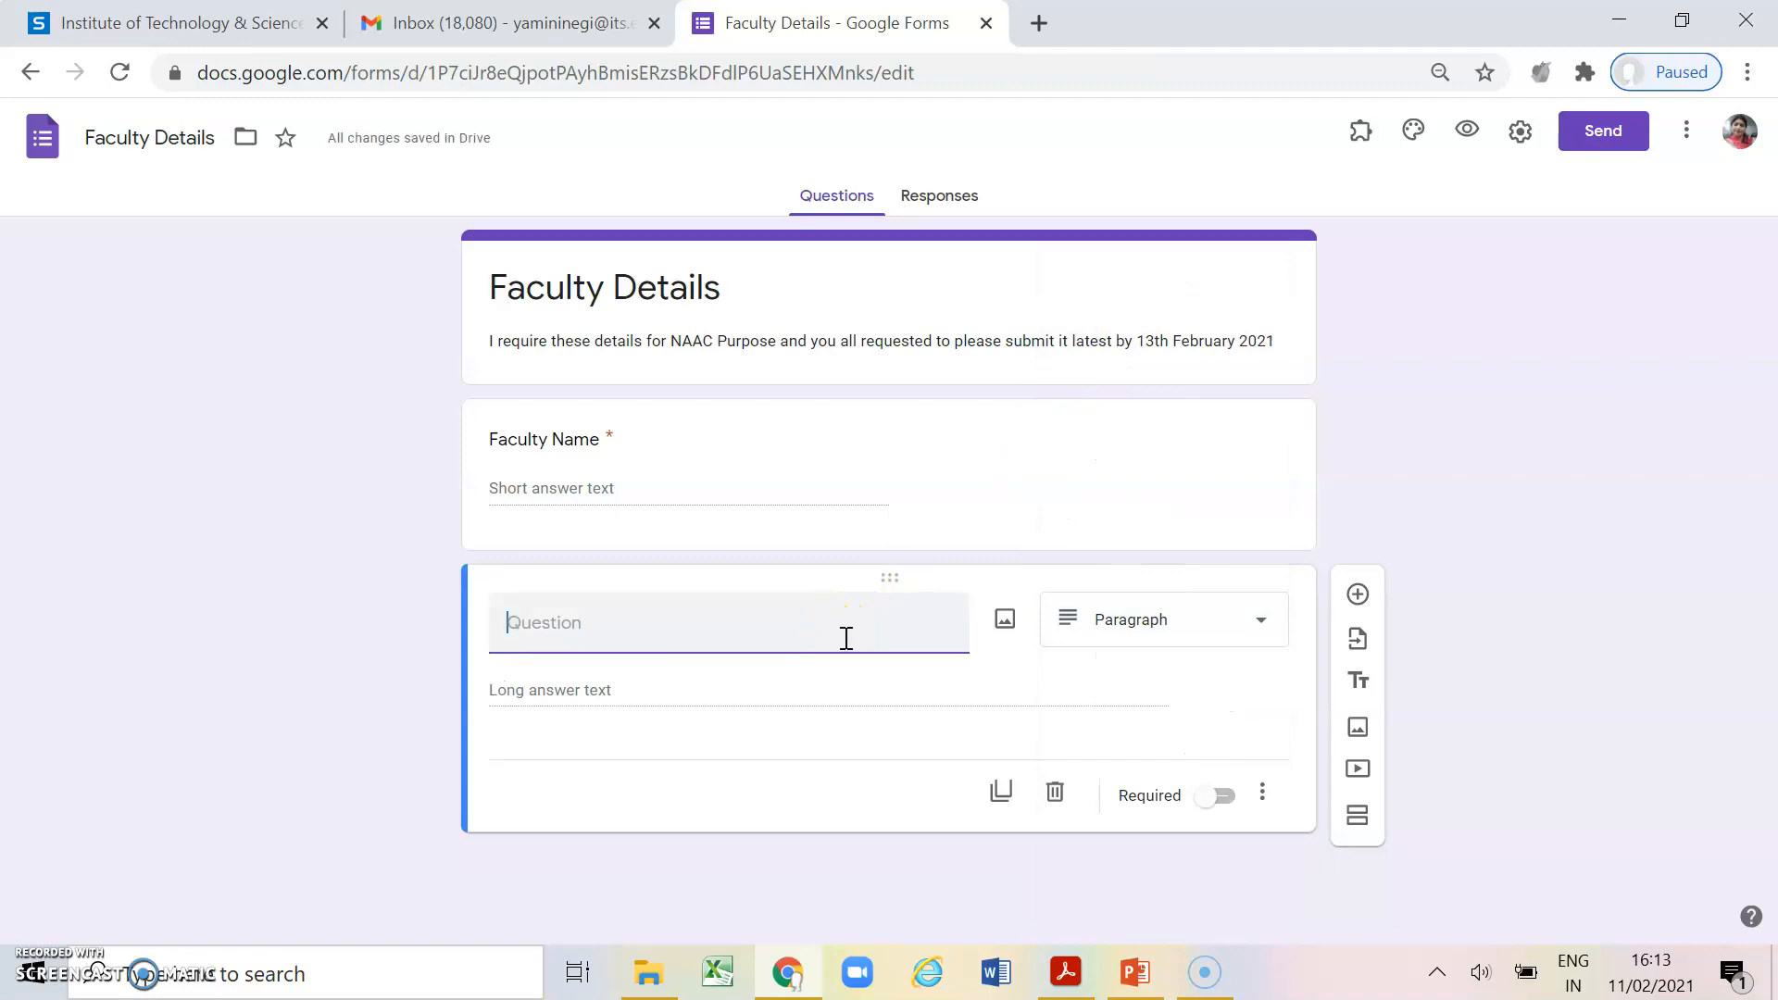
left_click(904, 679)
type("Give a short desc")
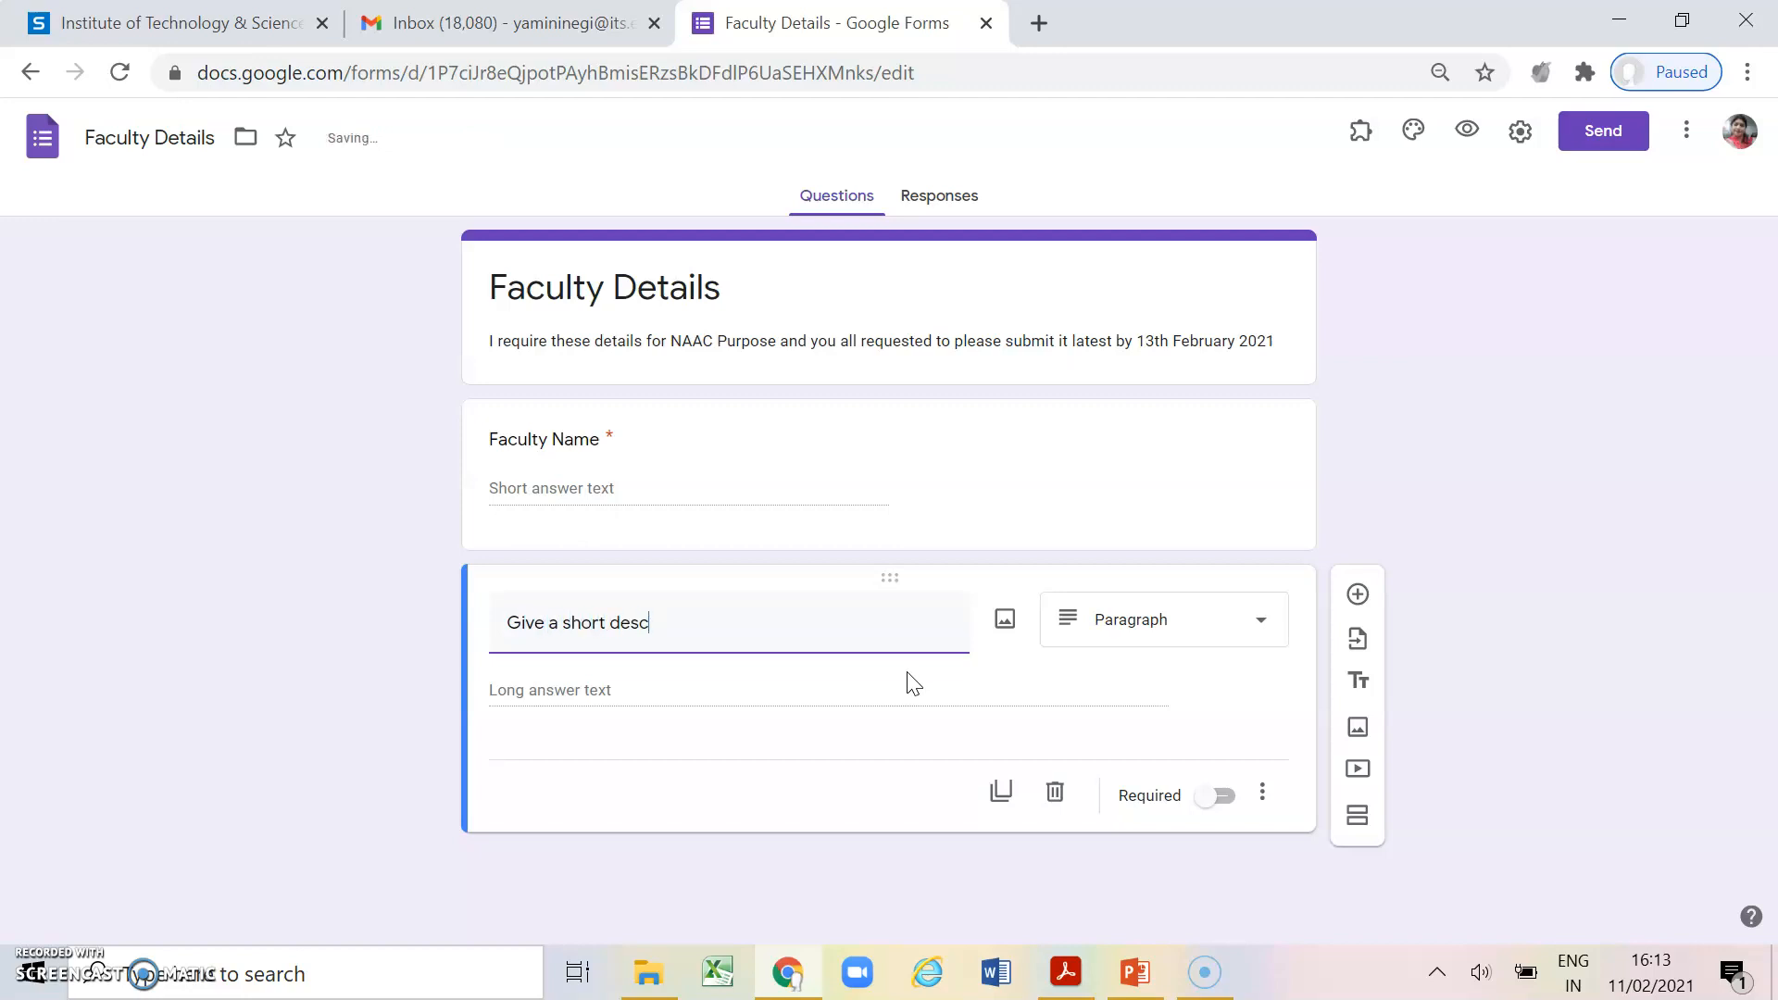
type("ription about working of yo")
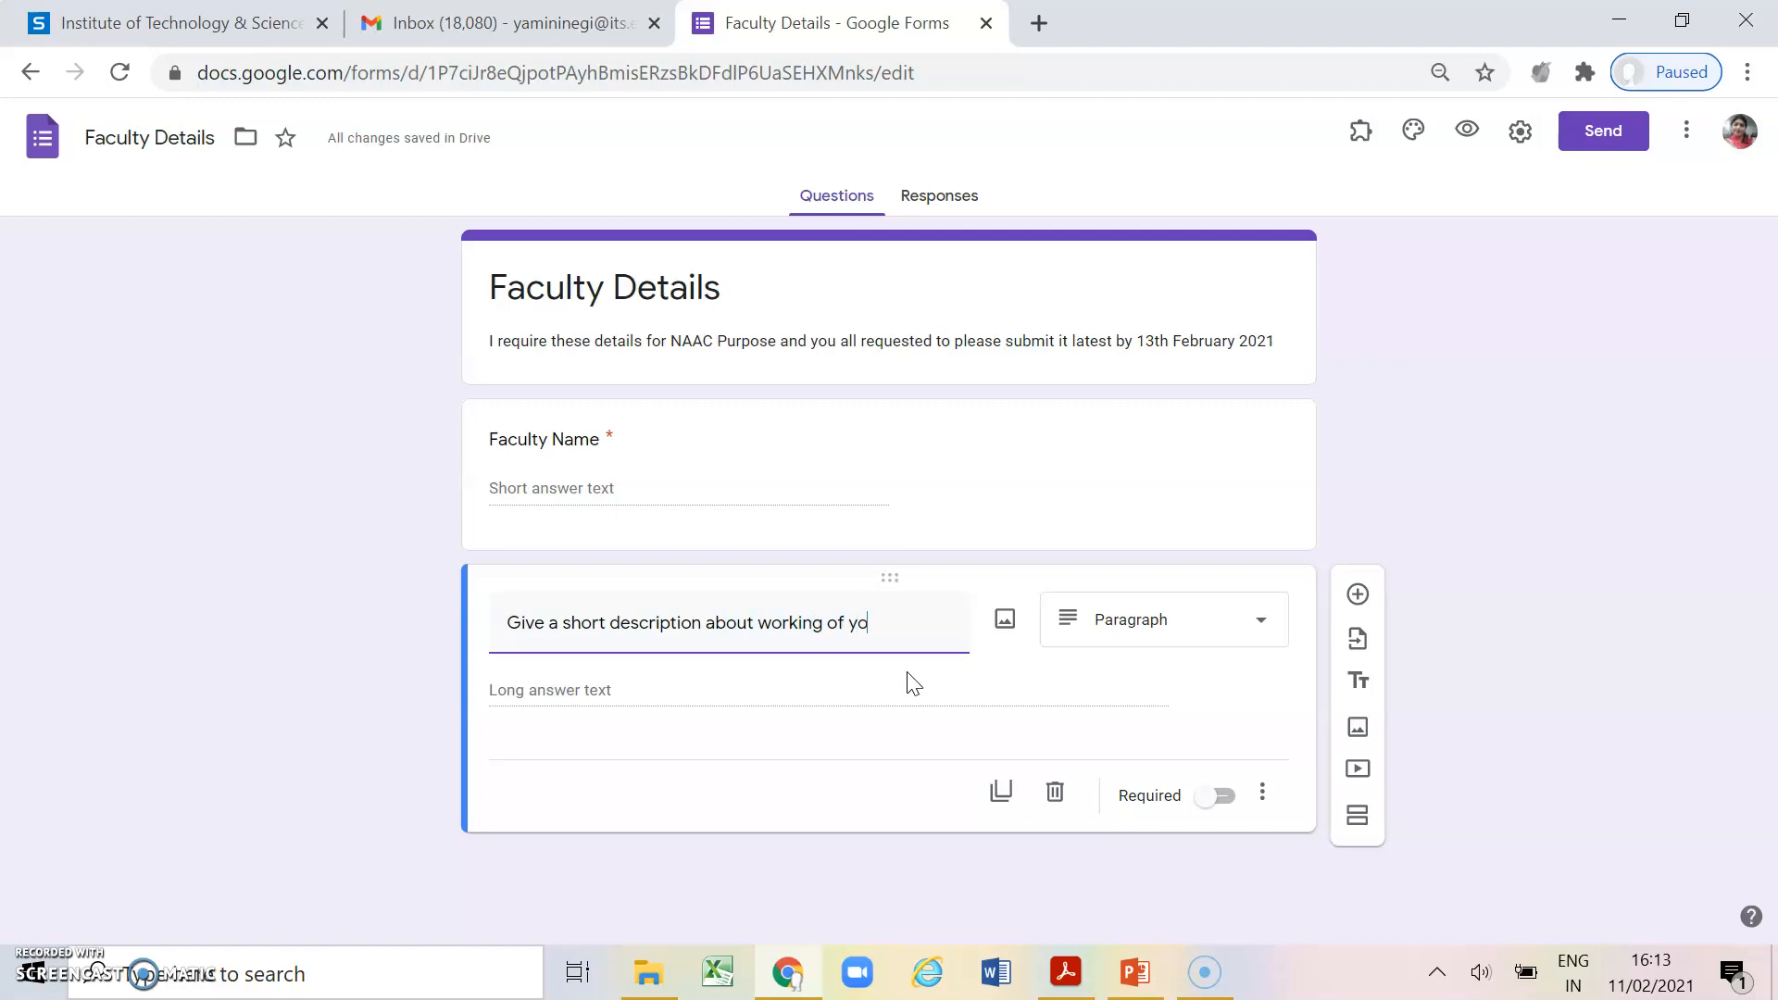
type("ur Institutio")
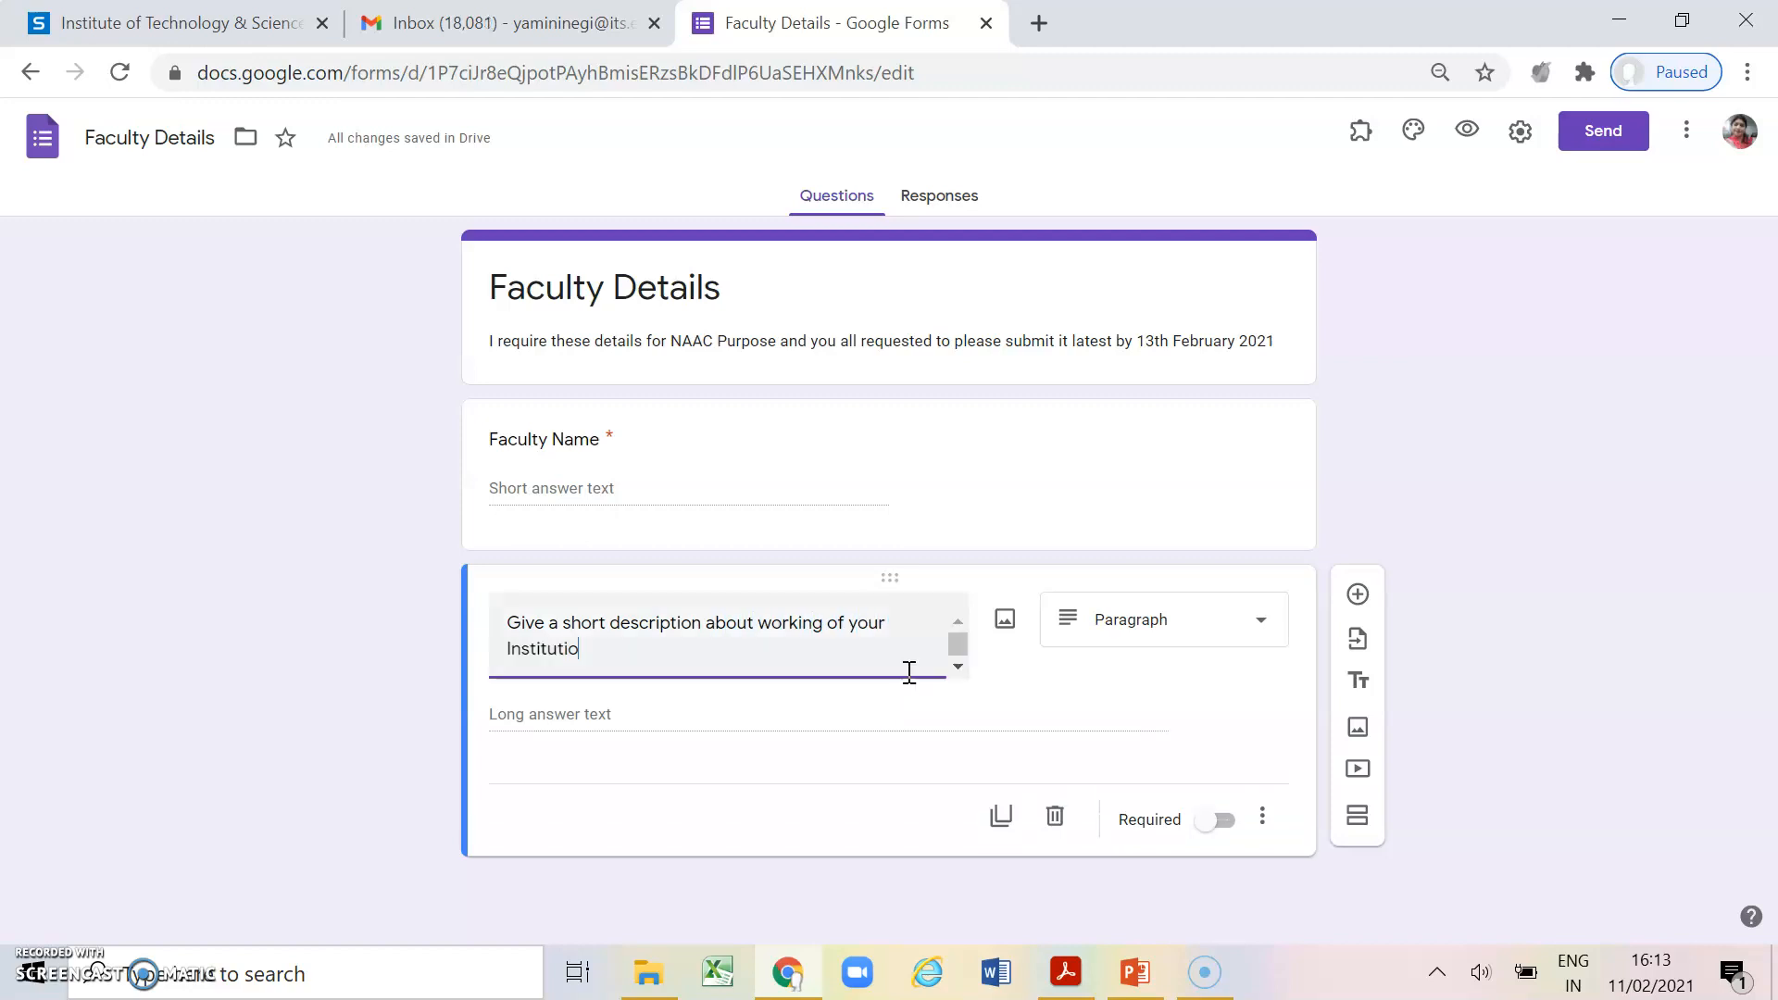
type("n.")
left_click(1225, 822)
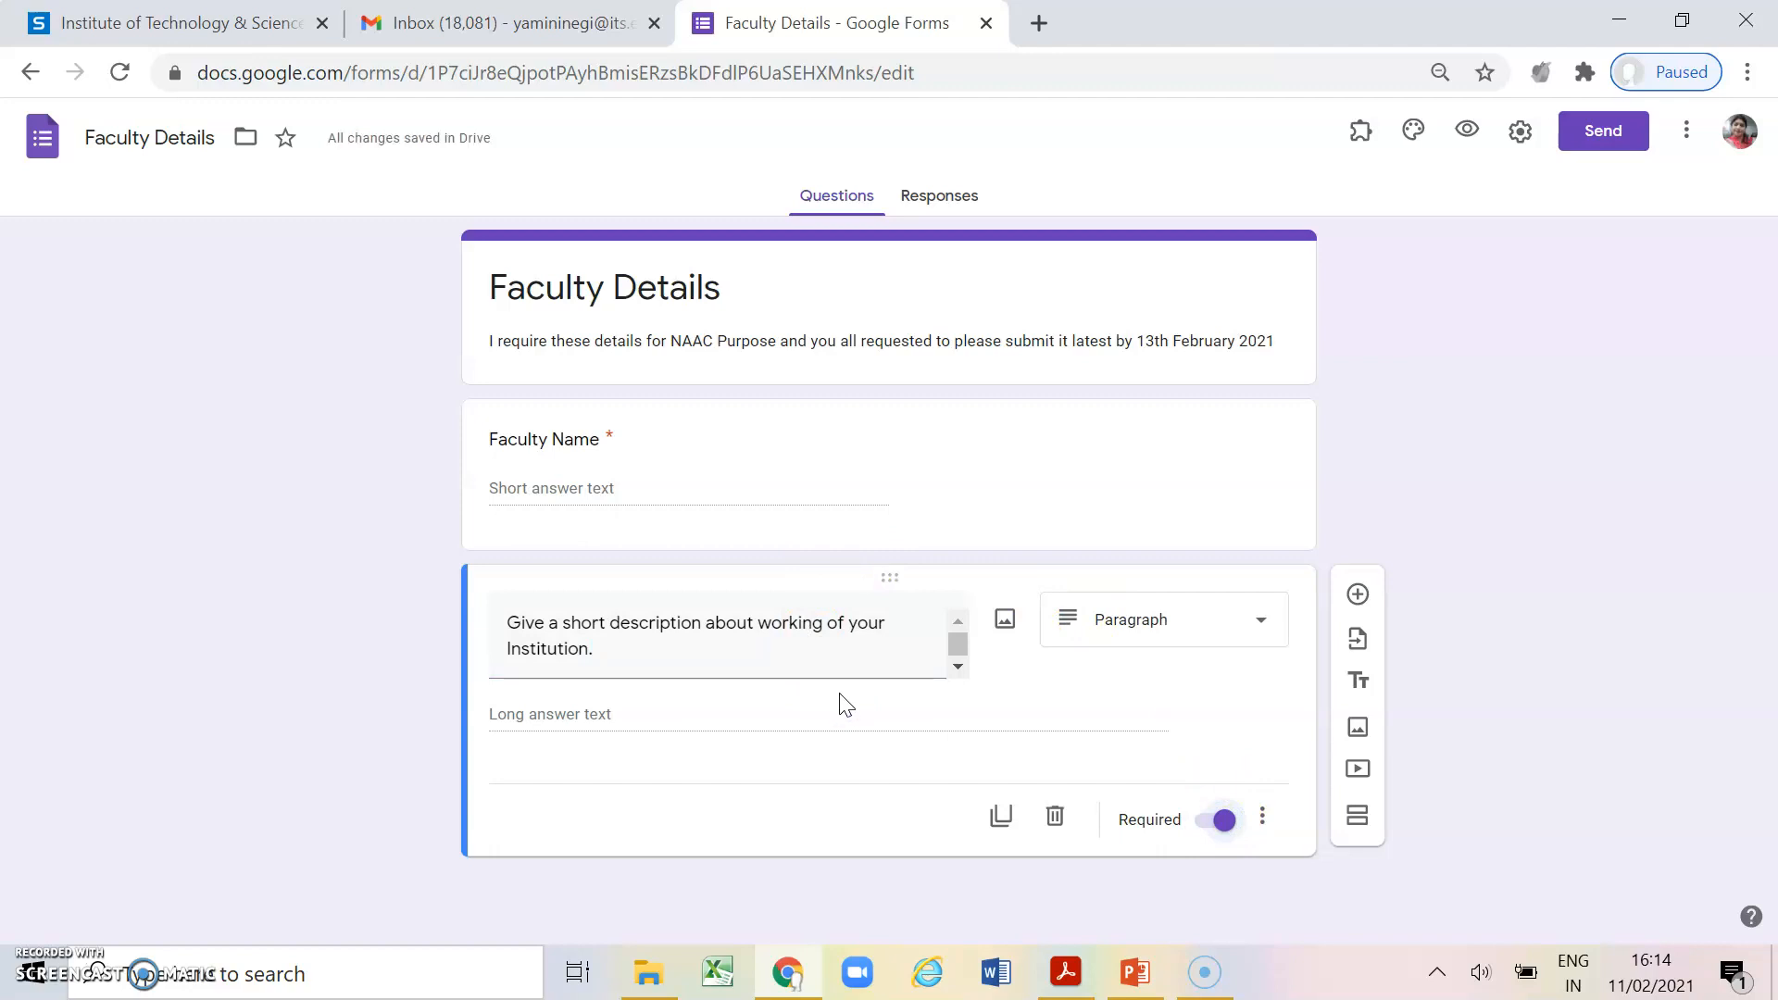
left_click(859, 704)
left_click(867, 728)
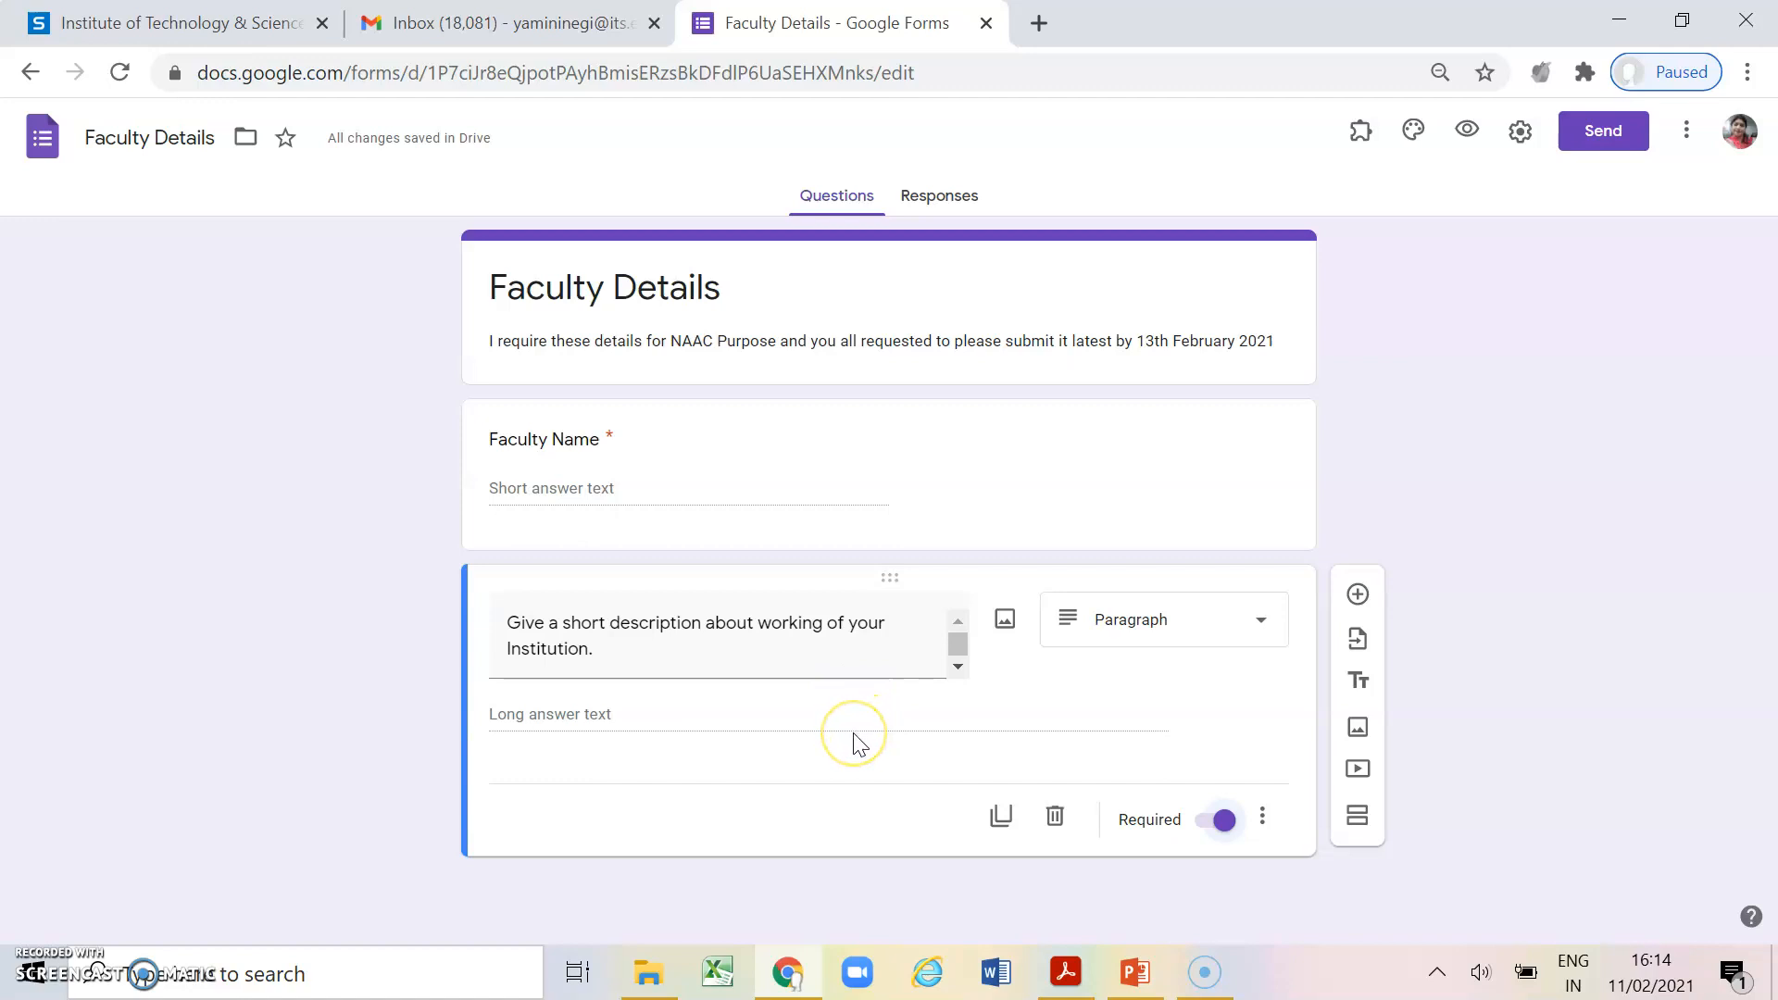
Add a question titled "Designation" below the description question and set its answer type to Multiple choice
left_click(1357, 595)
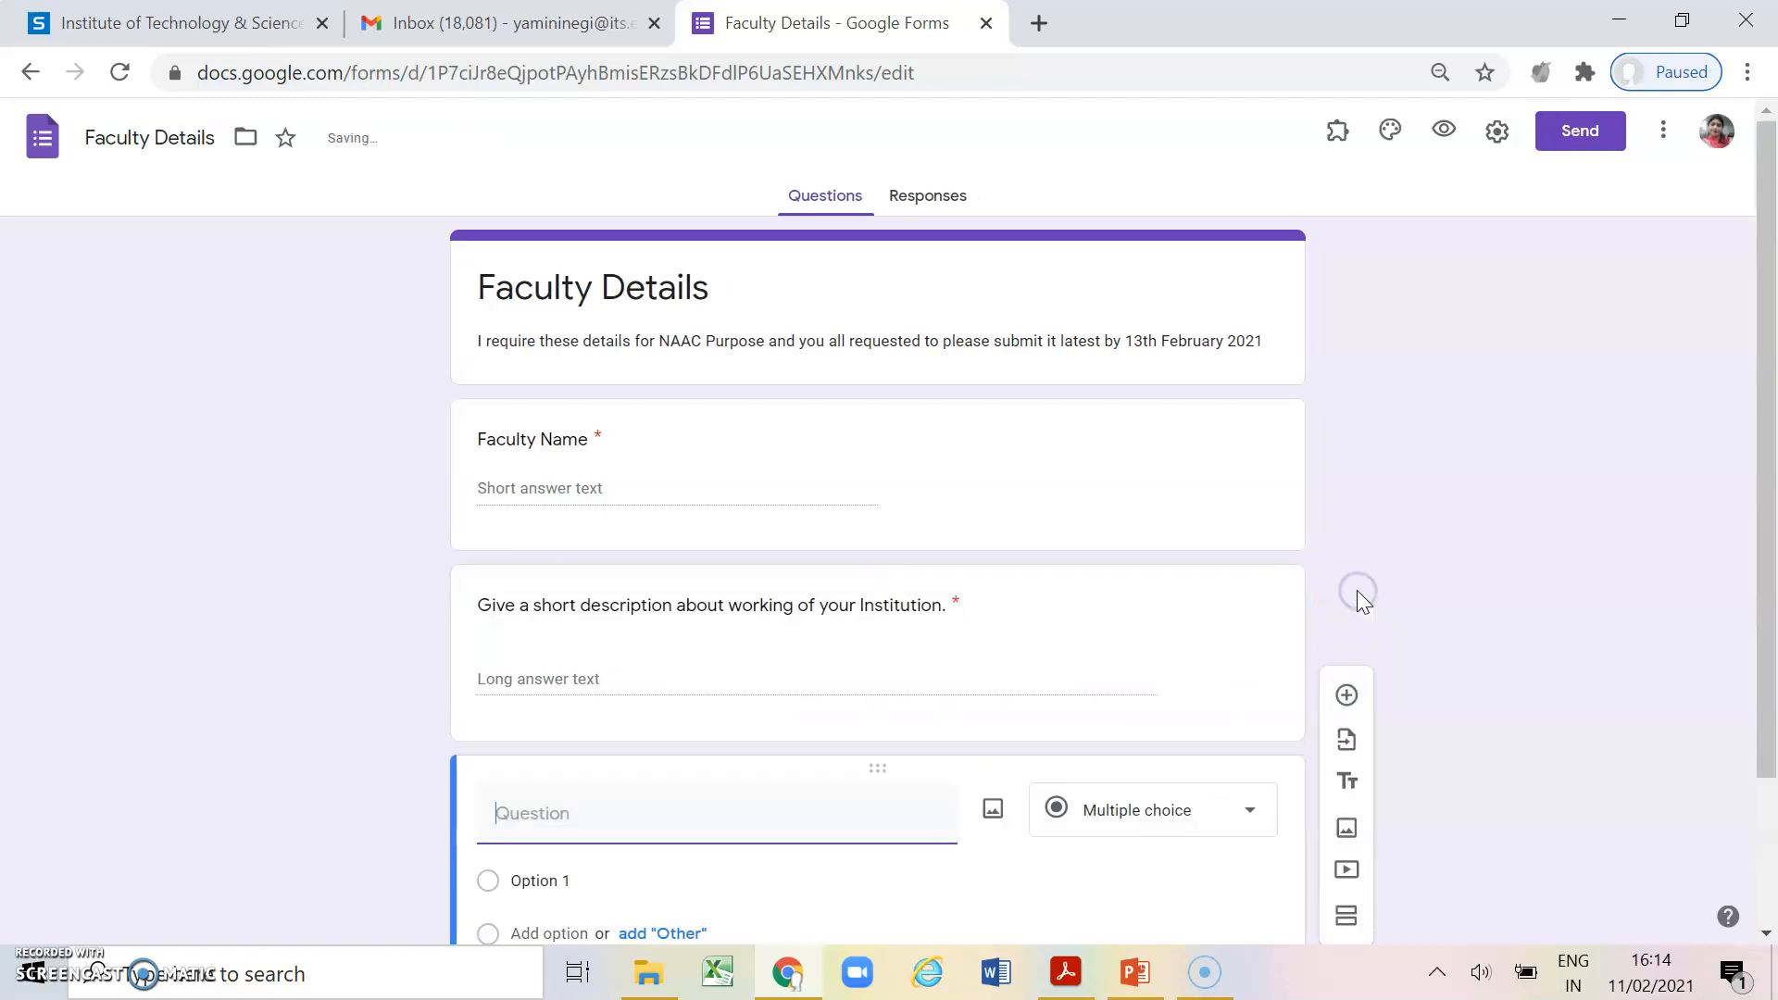
left_click(1214, 623)
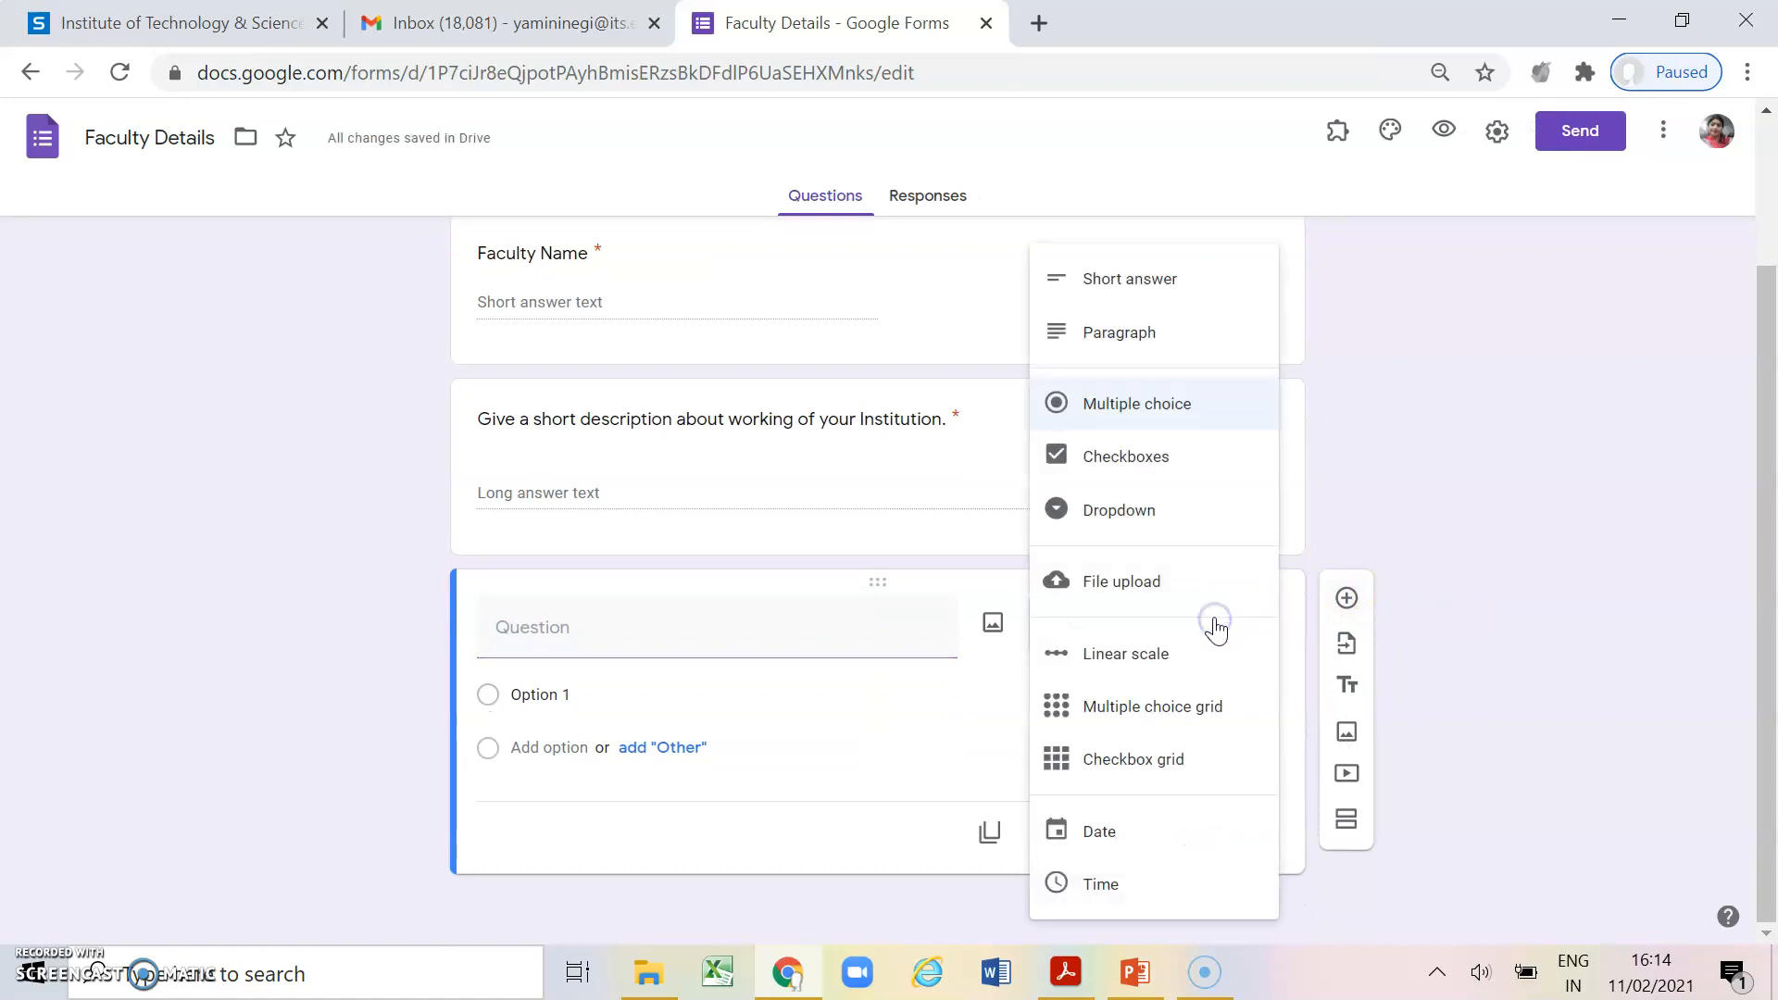
left_click(1204, 410)
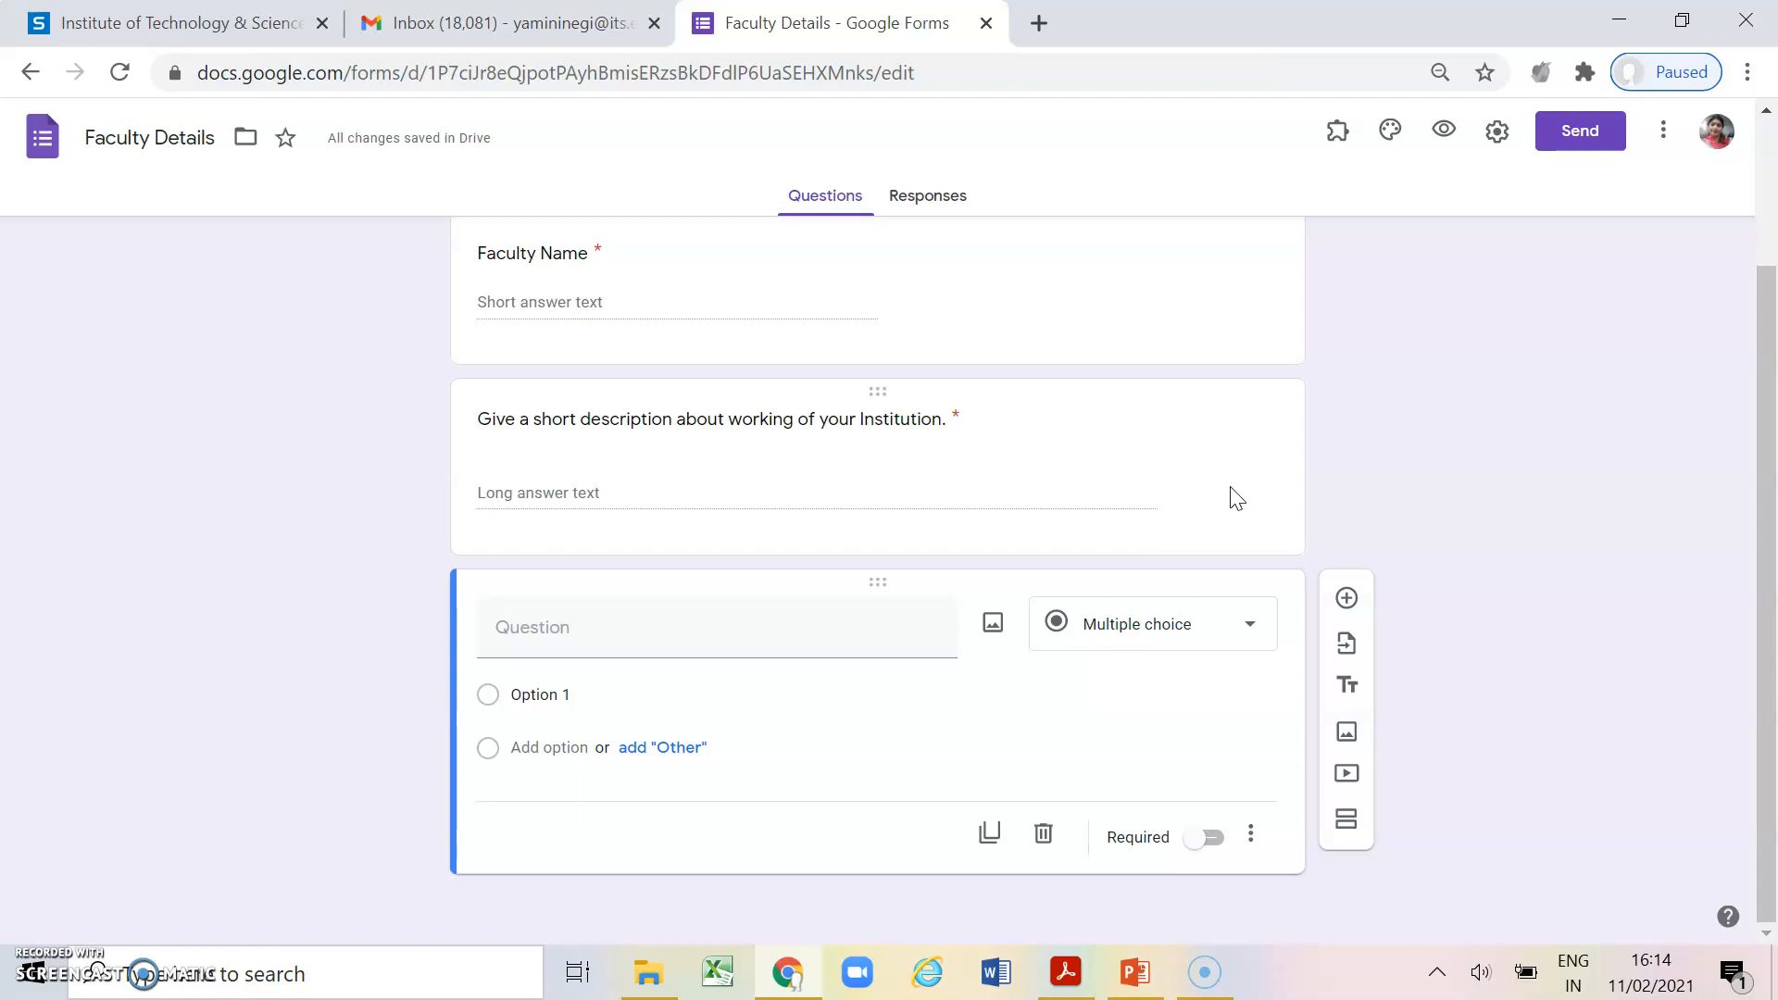
left_click(818, 632)
type("Designation")
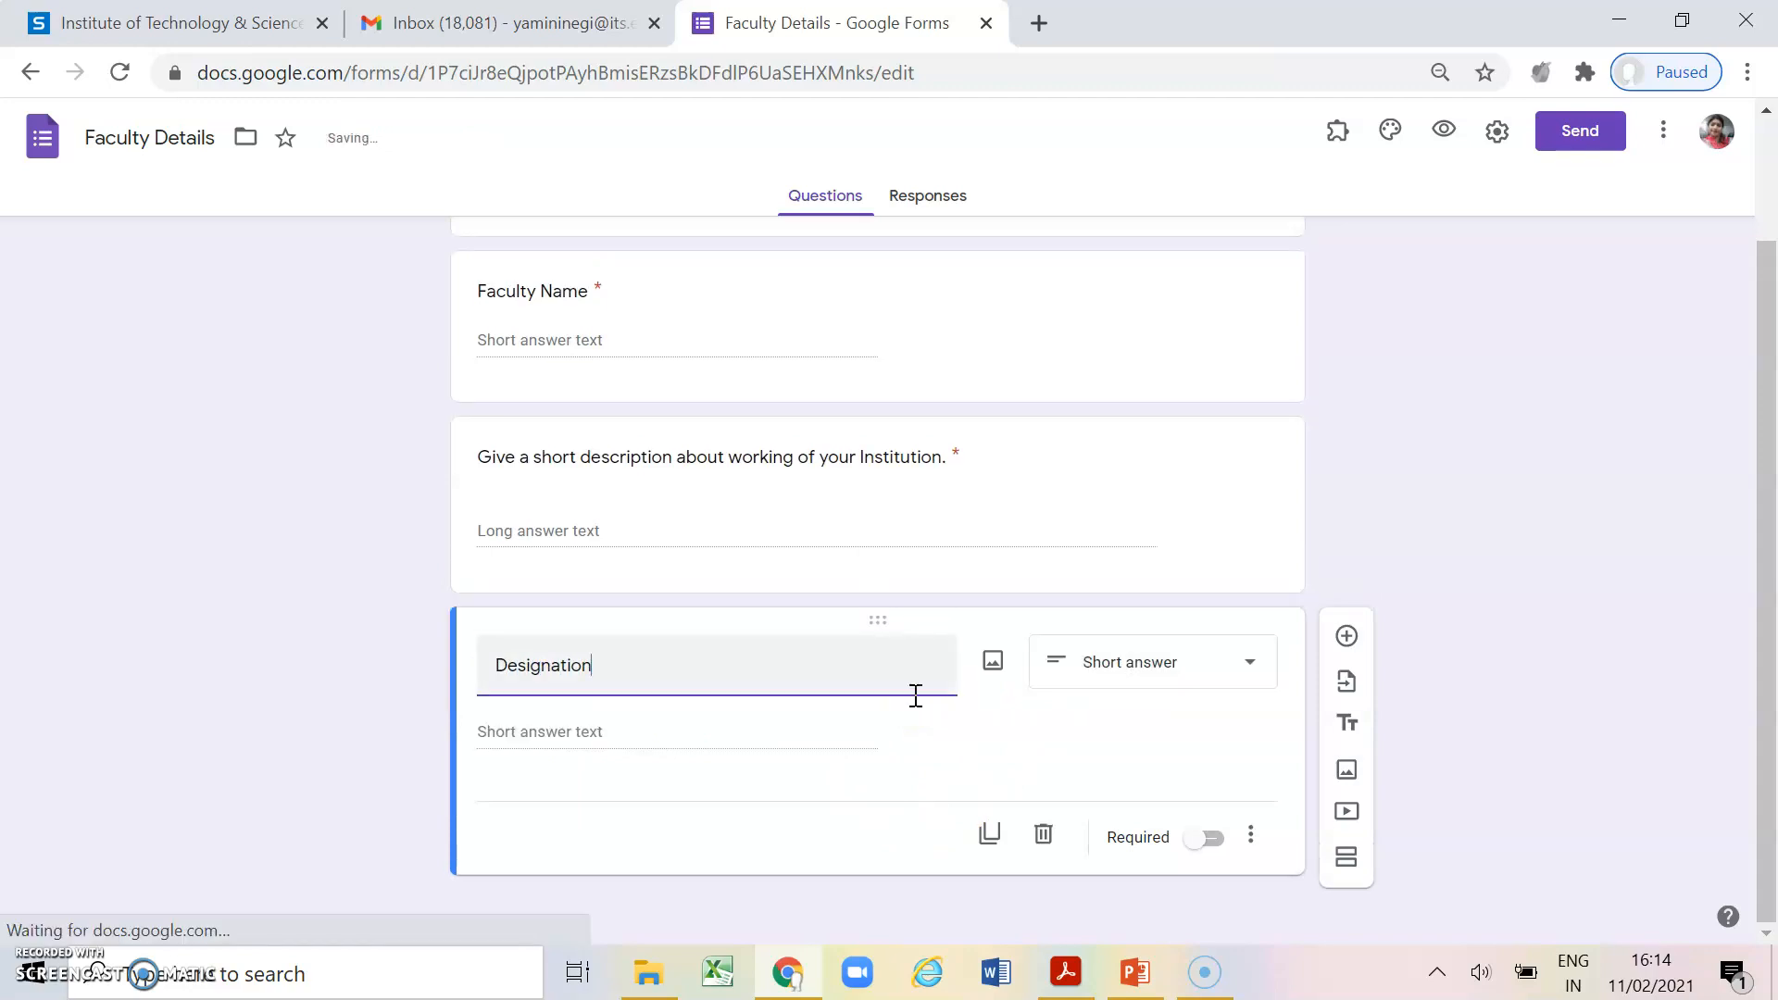
left_click(1099, 666)
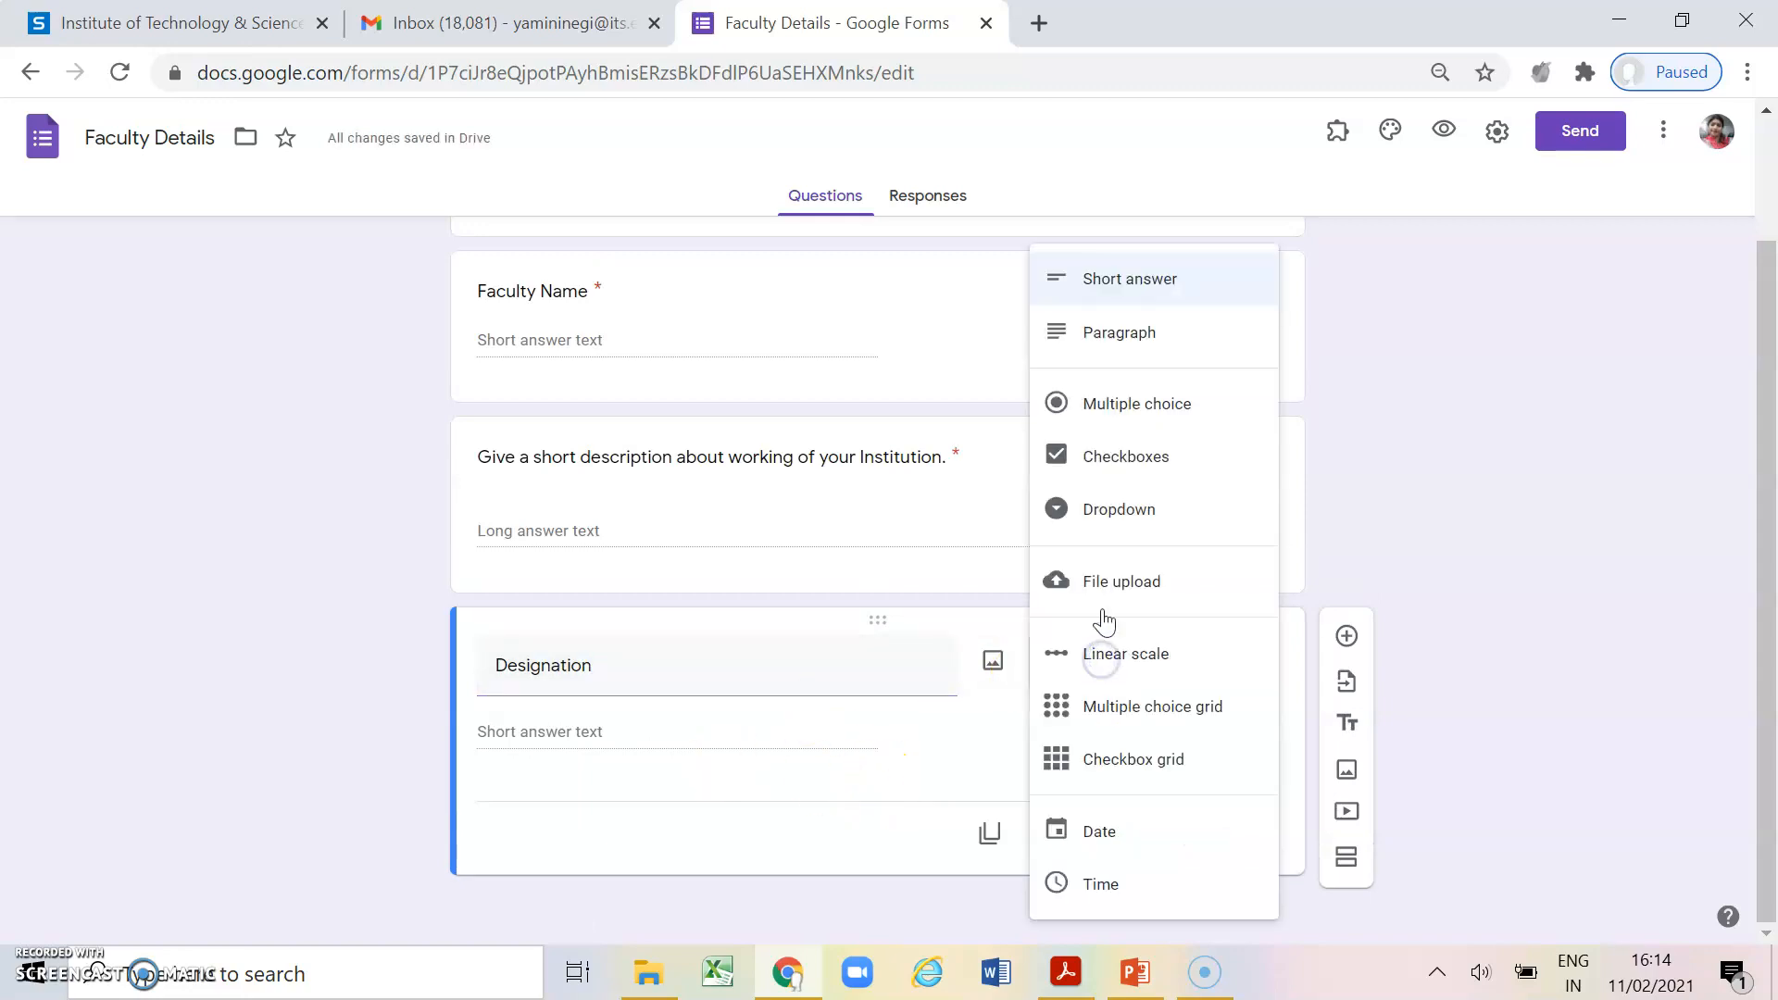
left_click(1102, 403)
Enter "Assistant Professor" and "Associate Professor" as the first two options of the Designation question
left_click(567, 733)
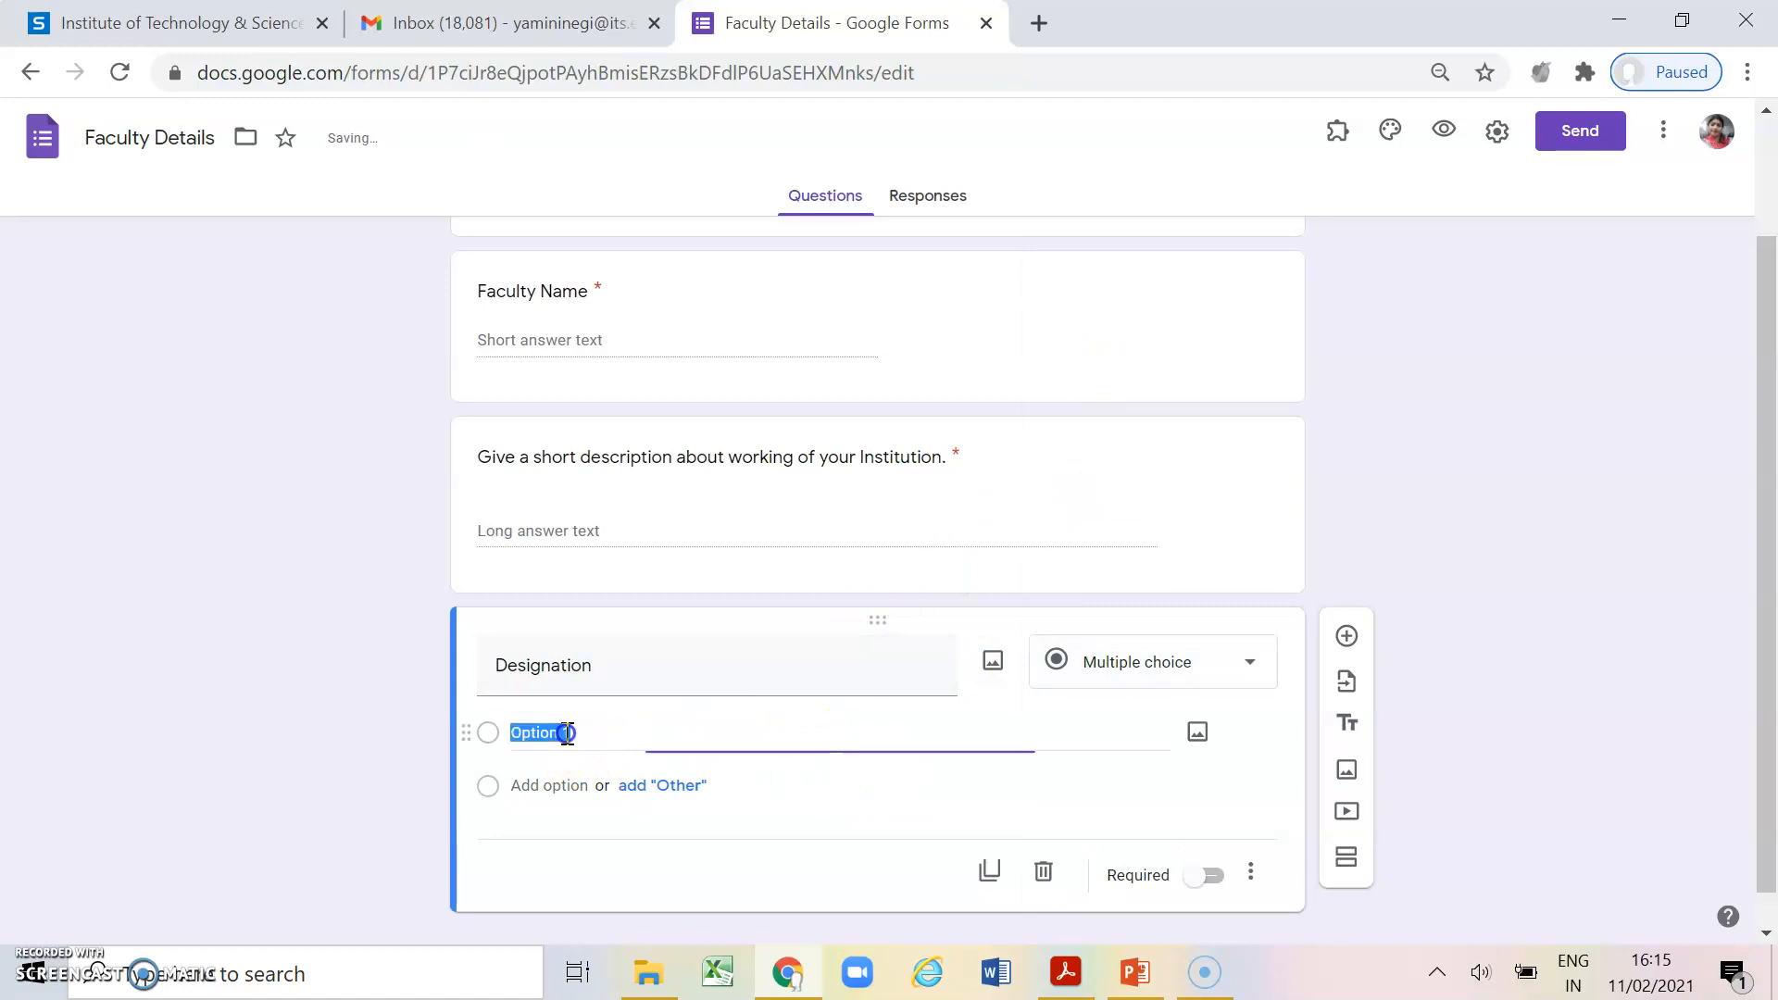
type("A")
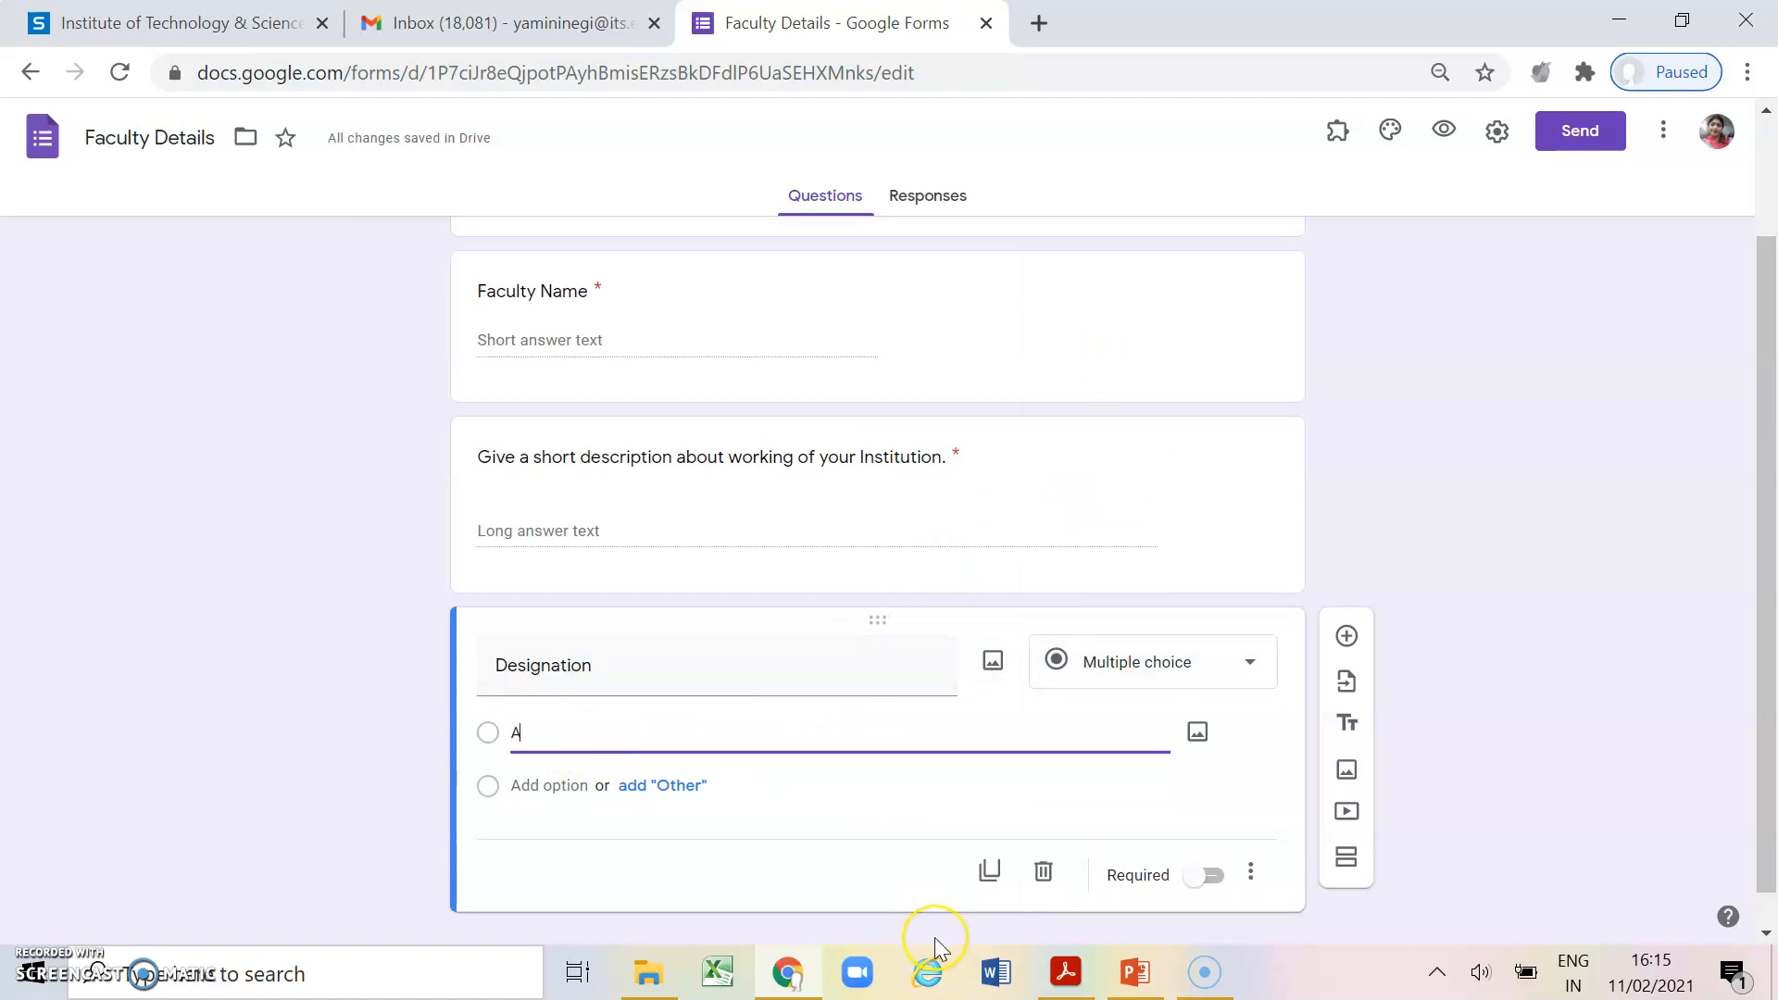
type("ssistant Professor")
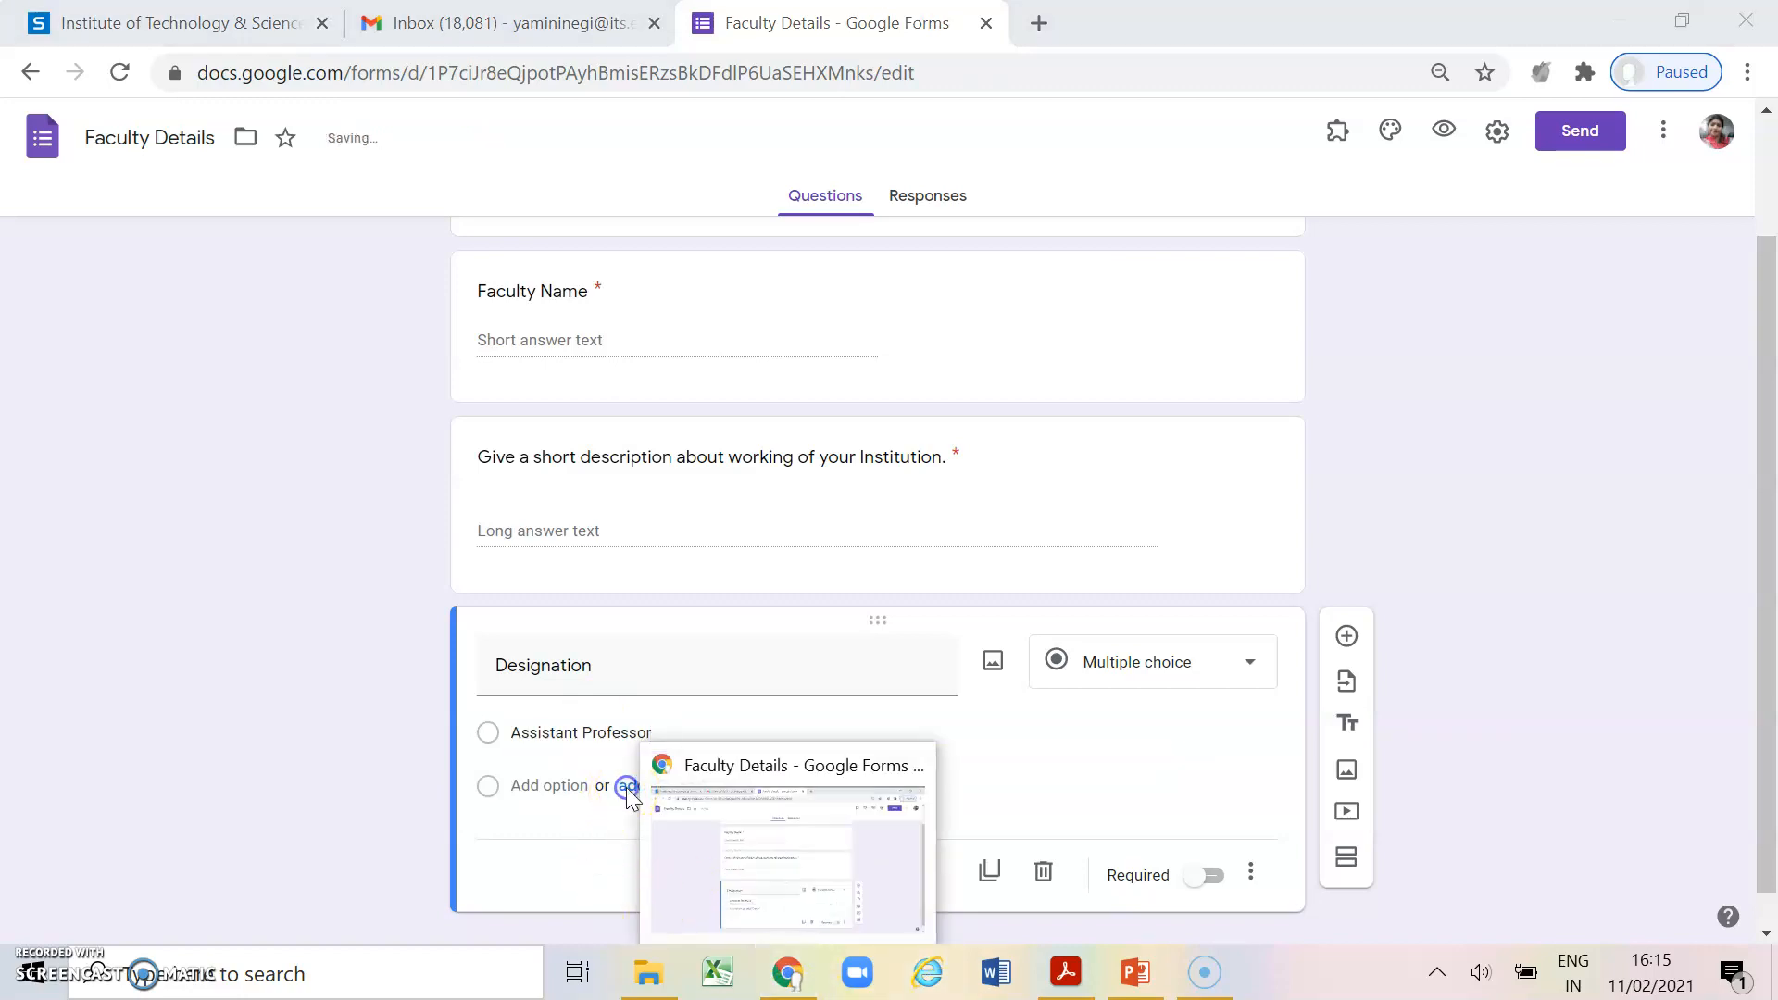
left_click(560, 785)
type("A")
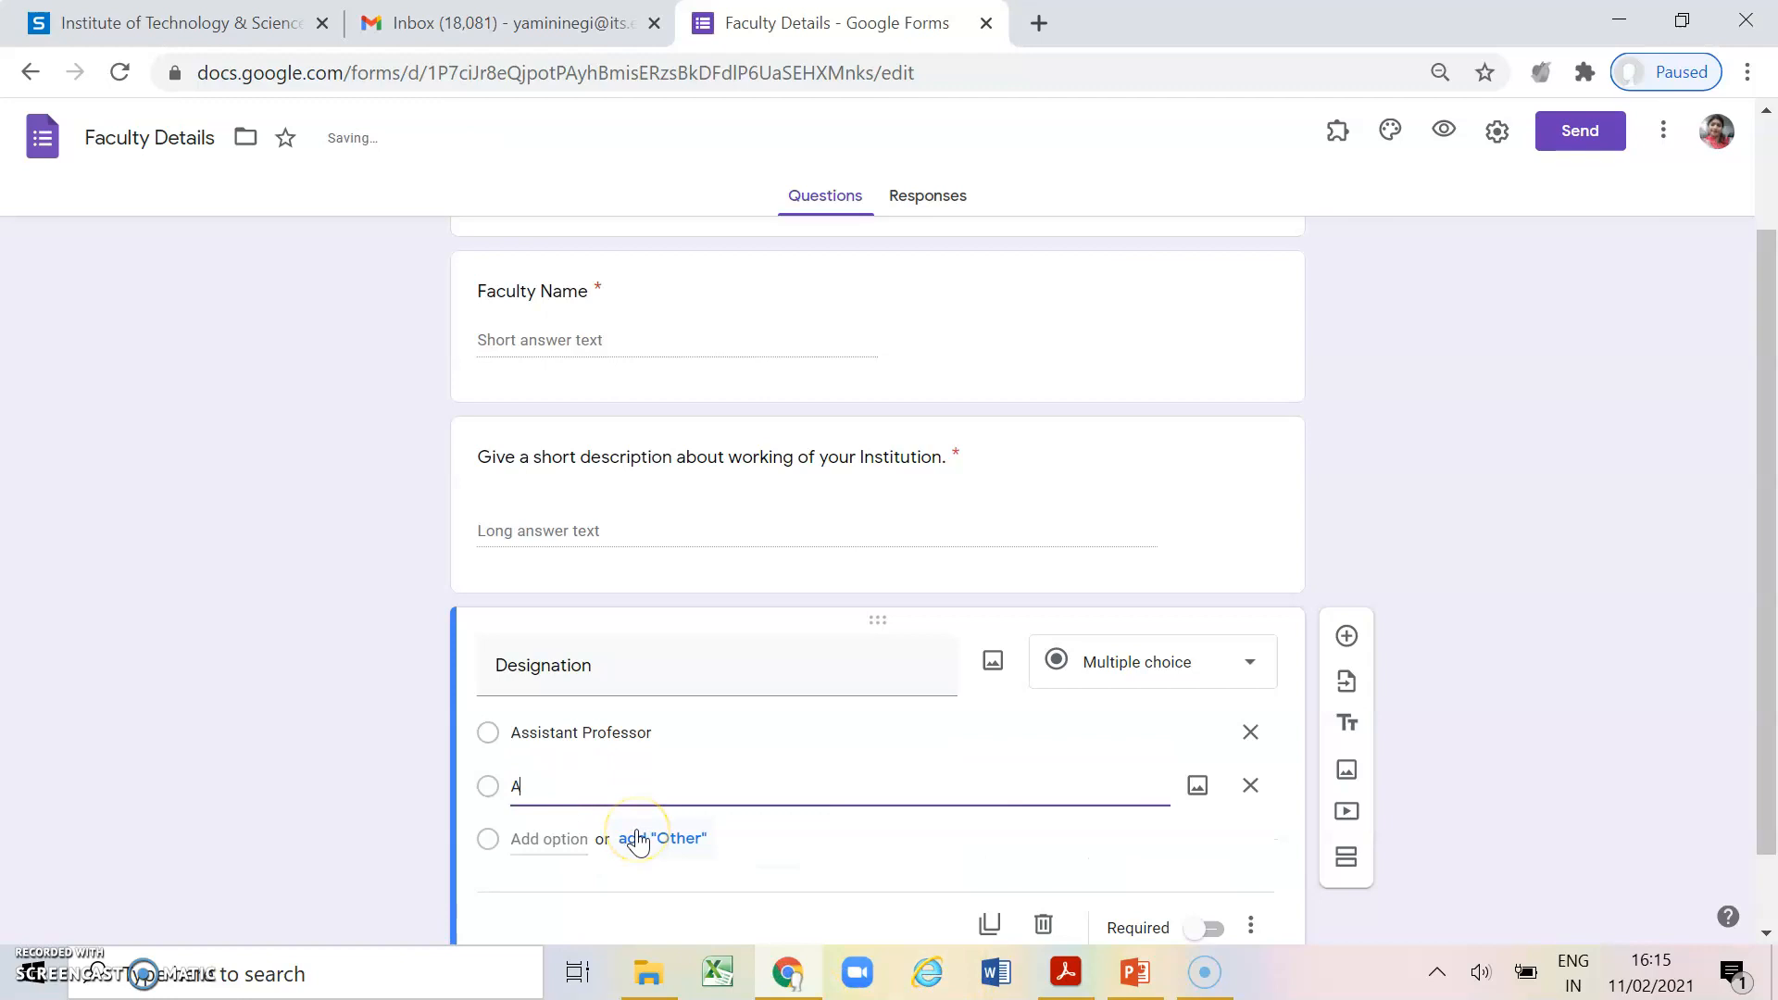
type("ssociate Professor")
Add "Professor" and "Director" as the third and fourth options of the Designation question
left_click(576, 839)
type("Professor")
left_click(558, 839)
scroll(557, 839, "down", 1)
left_click(554, 752)
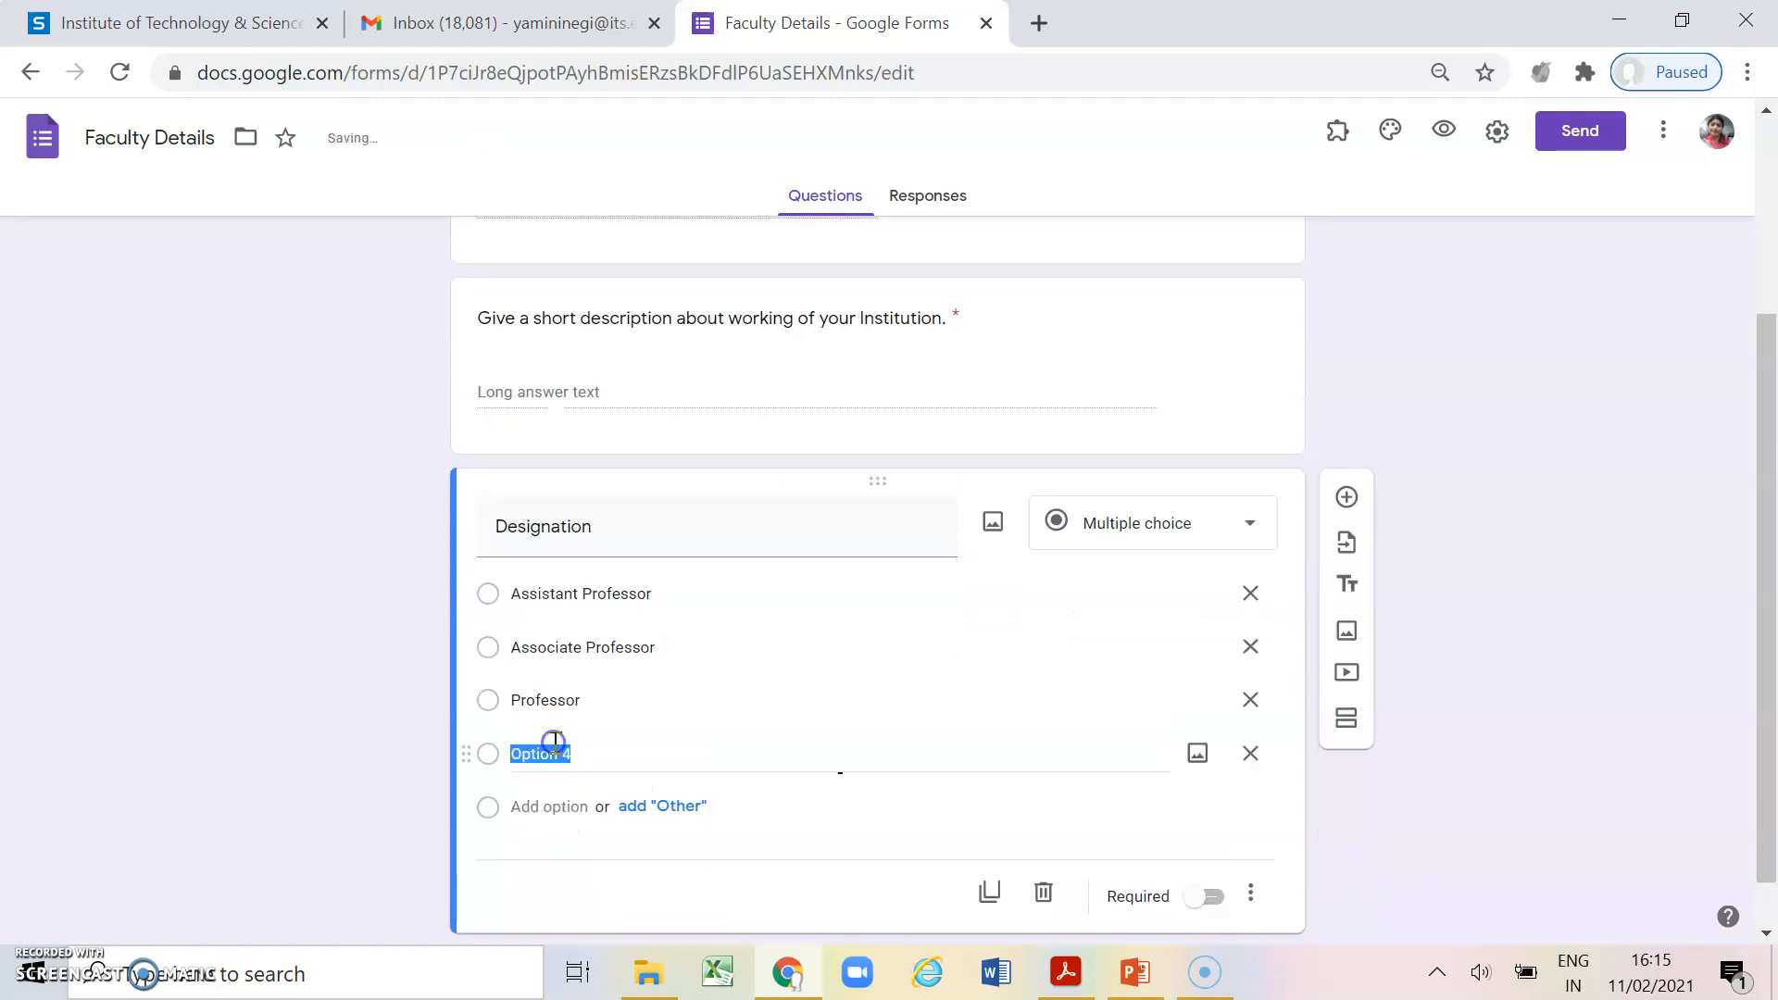
type("Director")
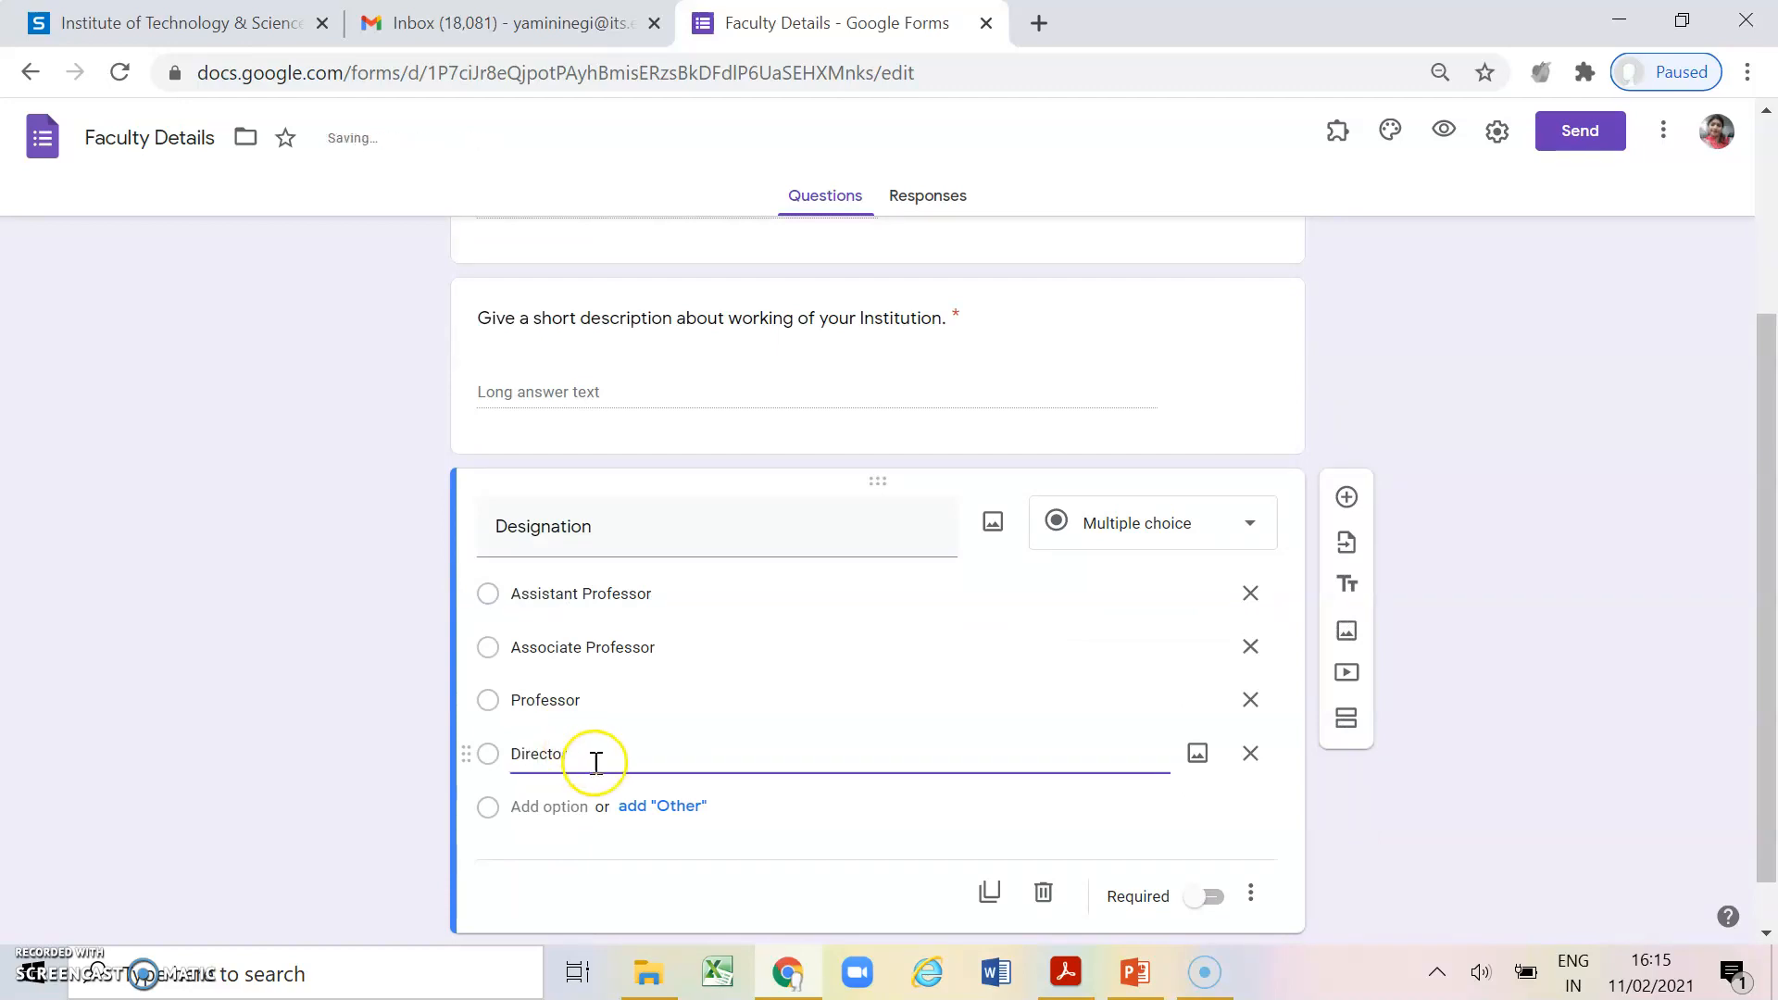
left_click(269, 787)
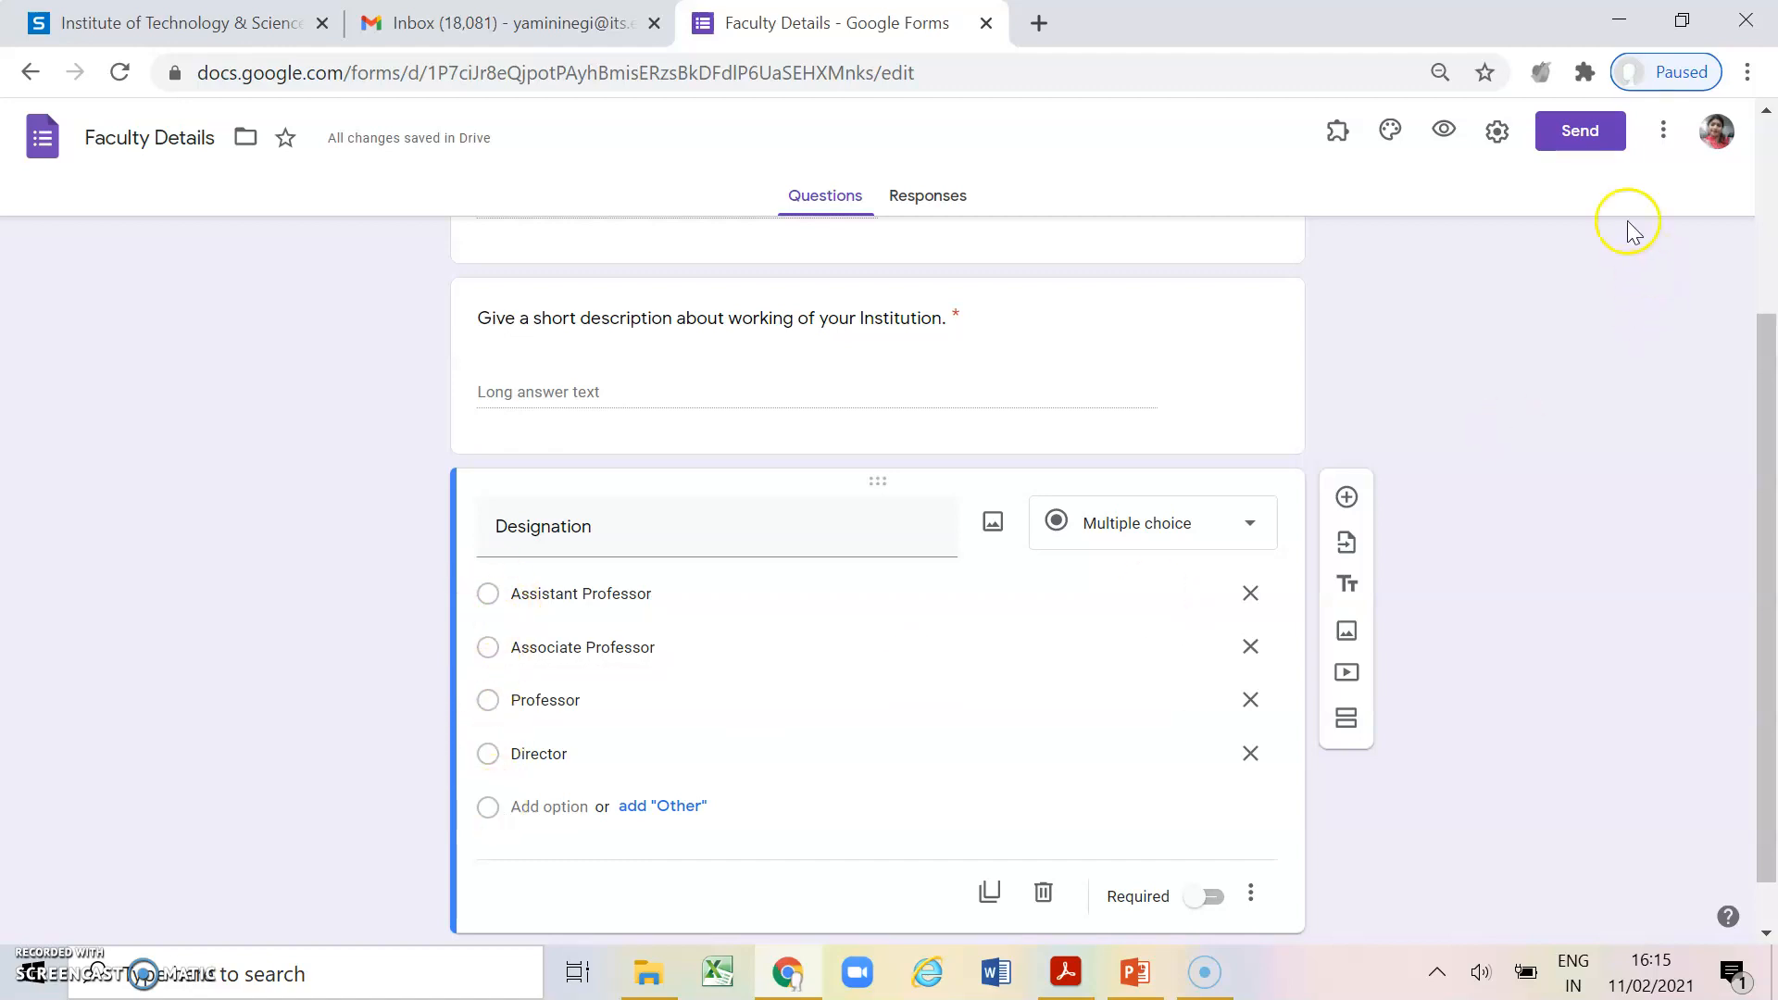
Preview the form, fill in the faculty's name and enter "dfhkdsjfkdsjfkjdf" as the institution description
left_click(1445, 138)
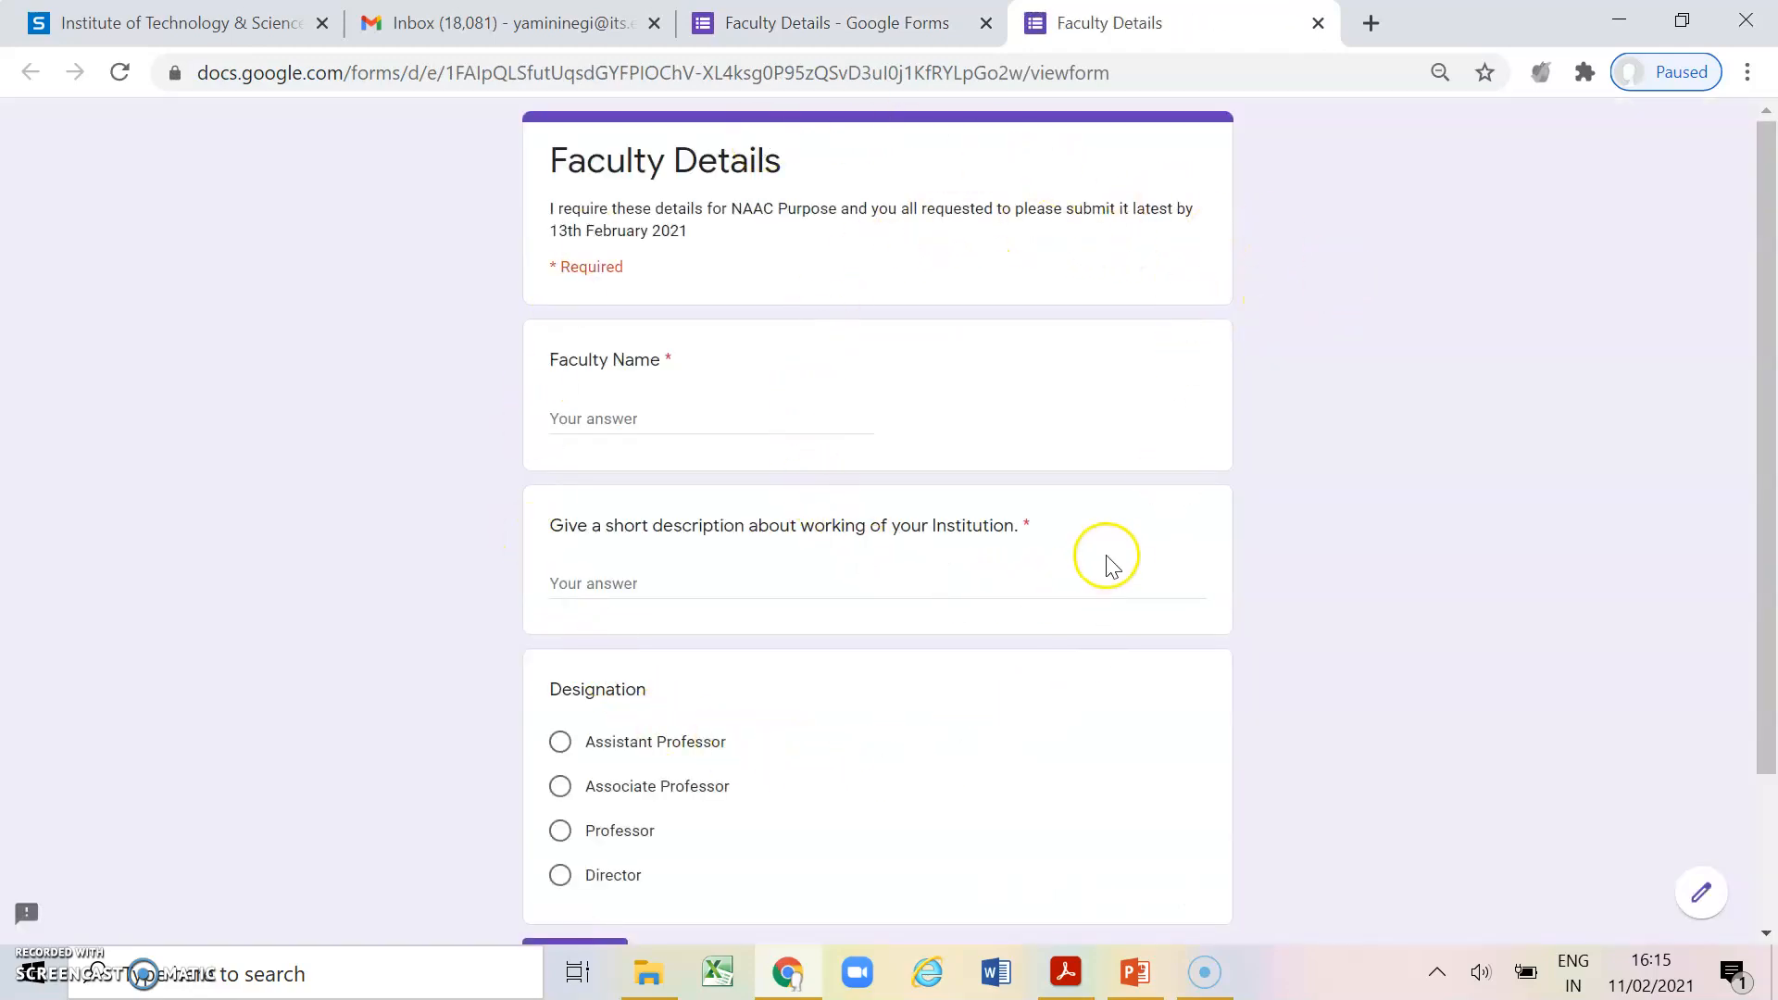
scroll(1104, 560, "down", 1)
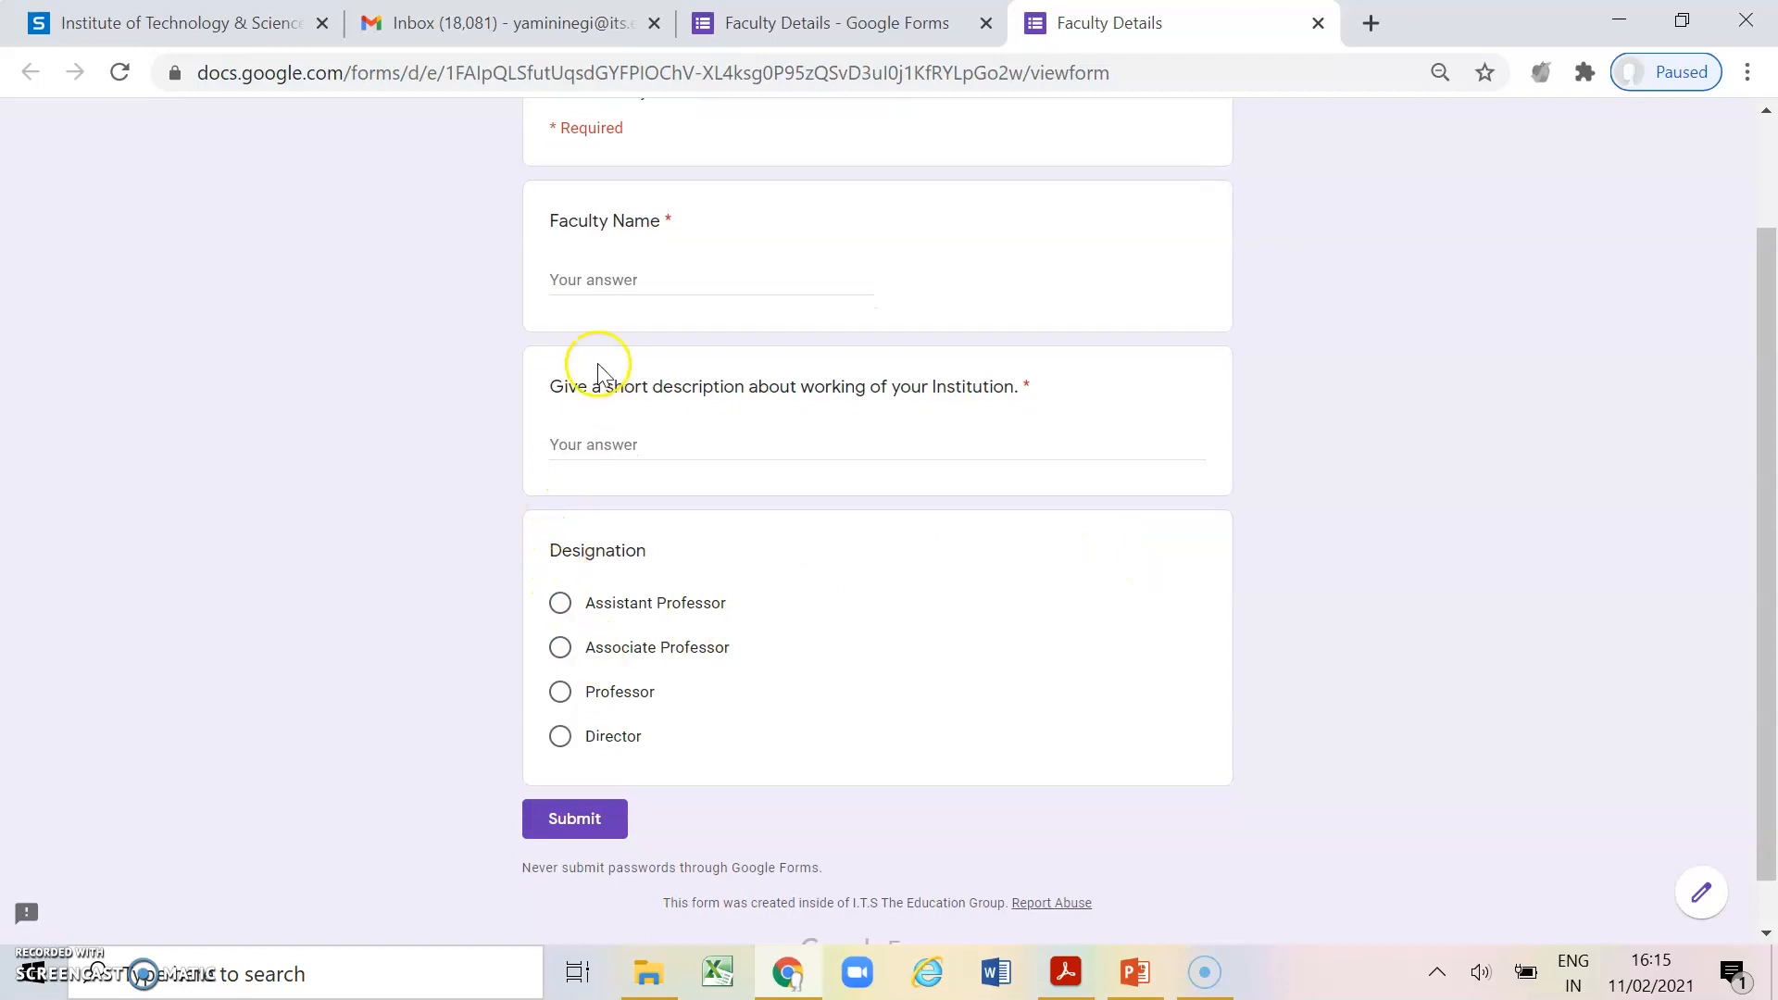
left_click(614, 269)
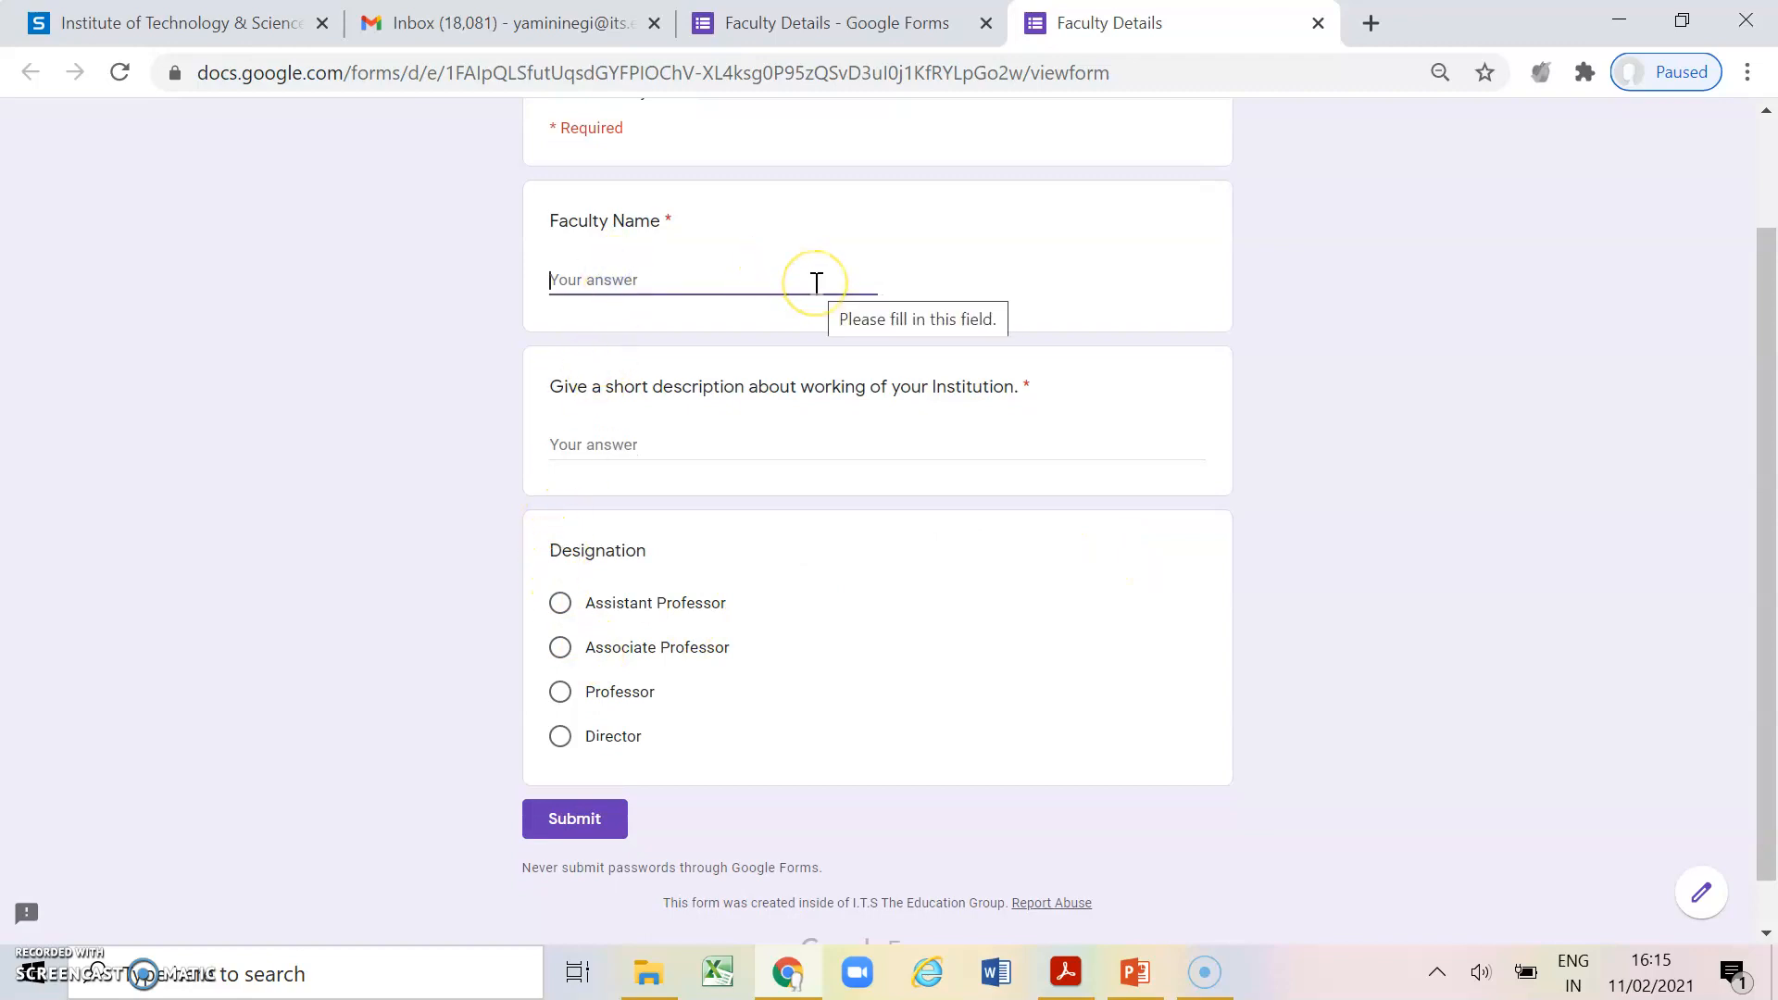
type("Yamini")
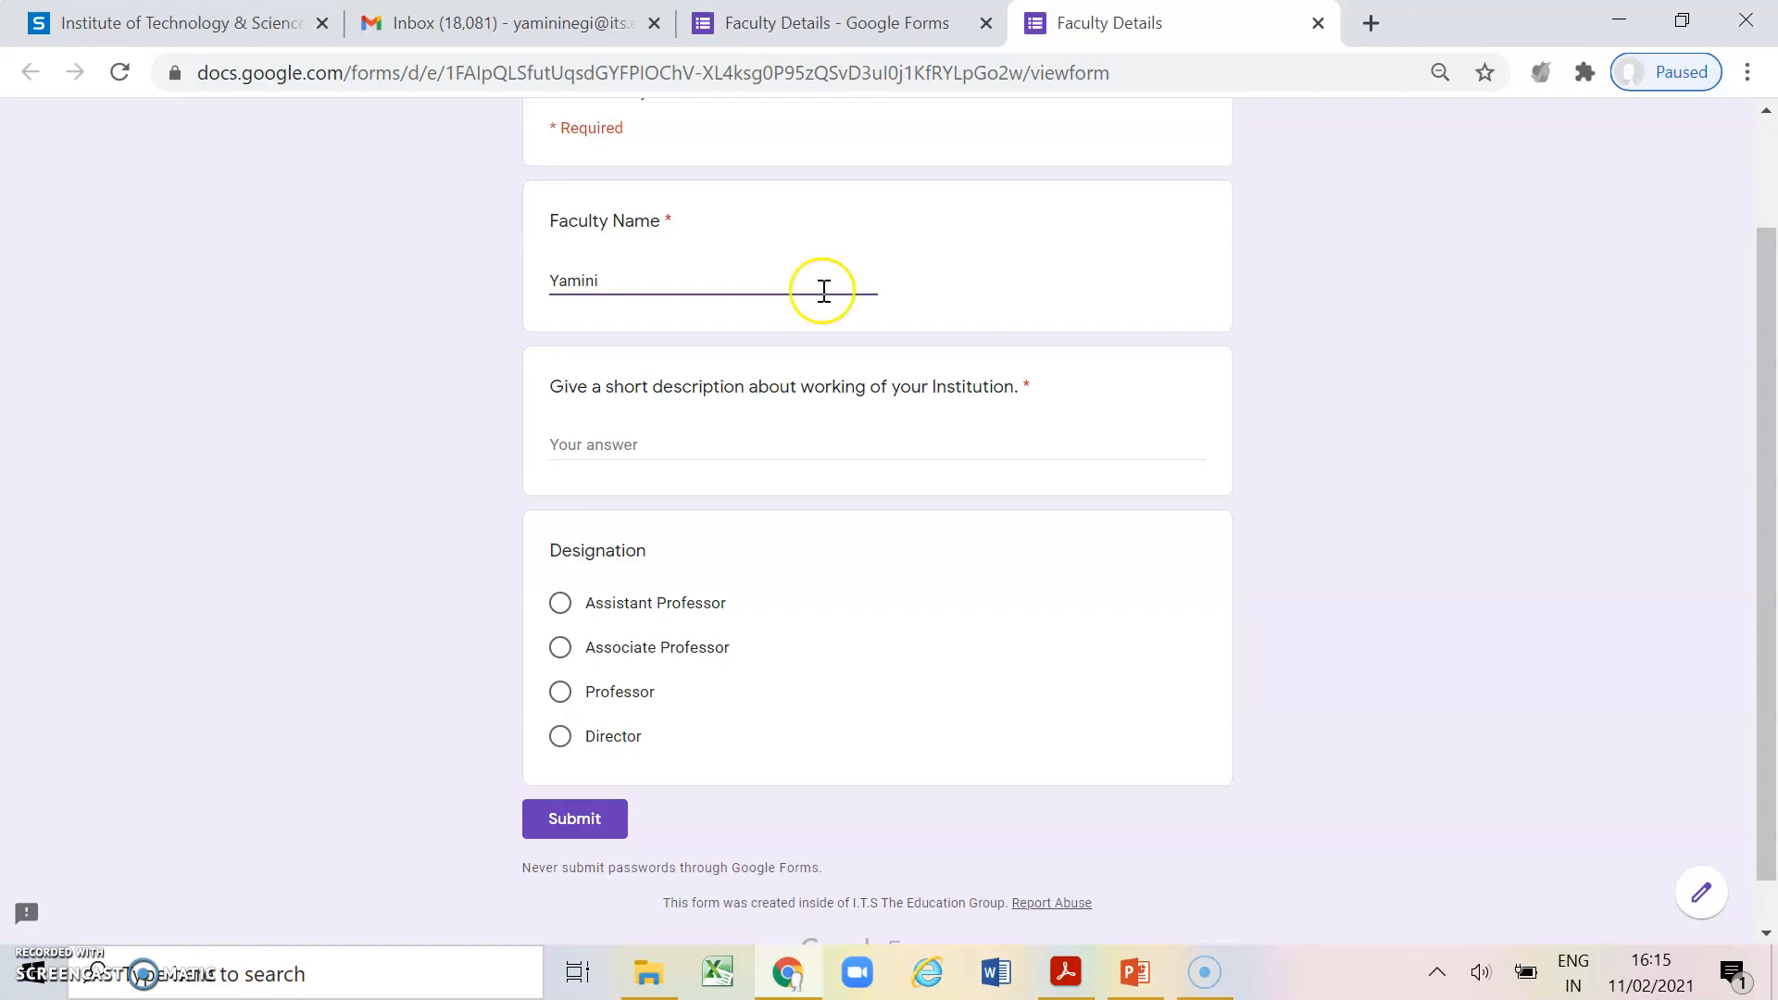
left_click(815, 451)
type("dfhkdsjfkdsjfkjdf")
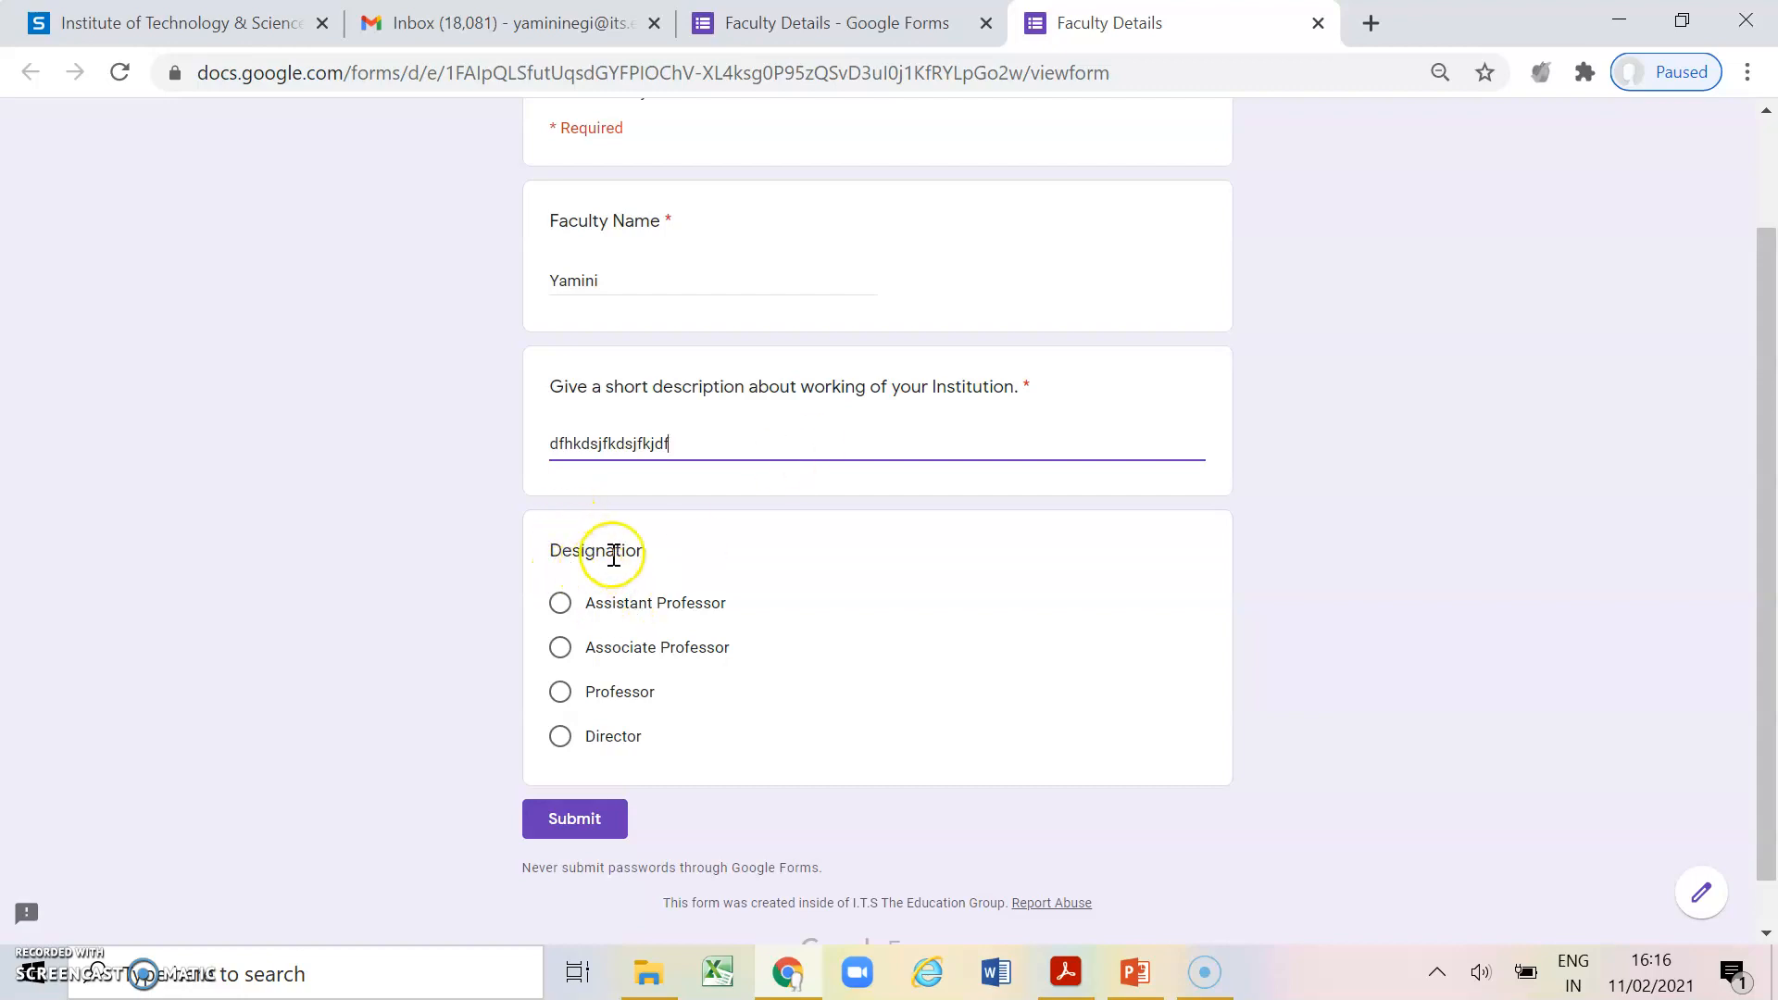
Try each Designation option in the preview, ending on Director, and leave the preview without submitting the answers
left_click(561, 647)
left_click(565, 695)
left_click(562, 738)
left_click(558, 604)
left_click(561, 648)
left_click(561, 691)
left_click(560, 739)
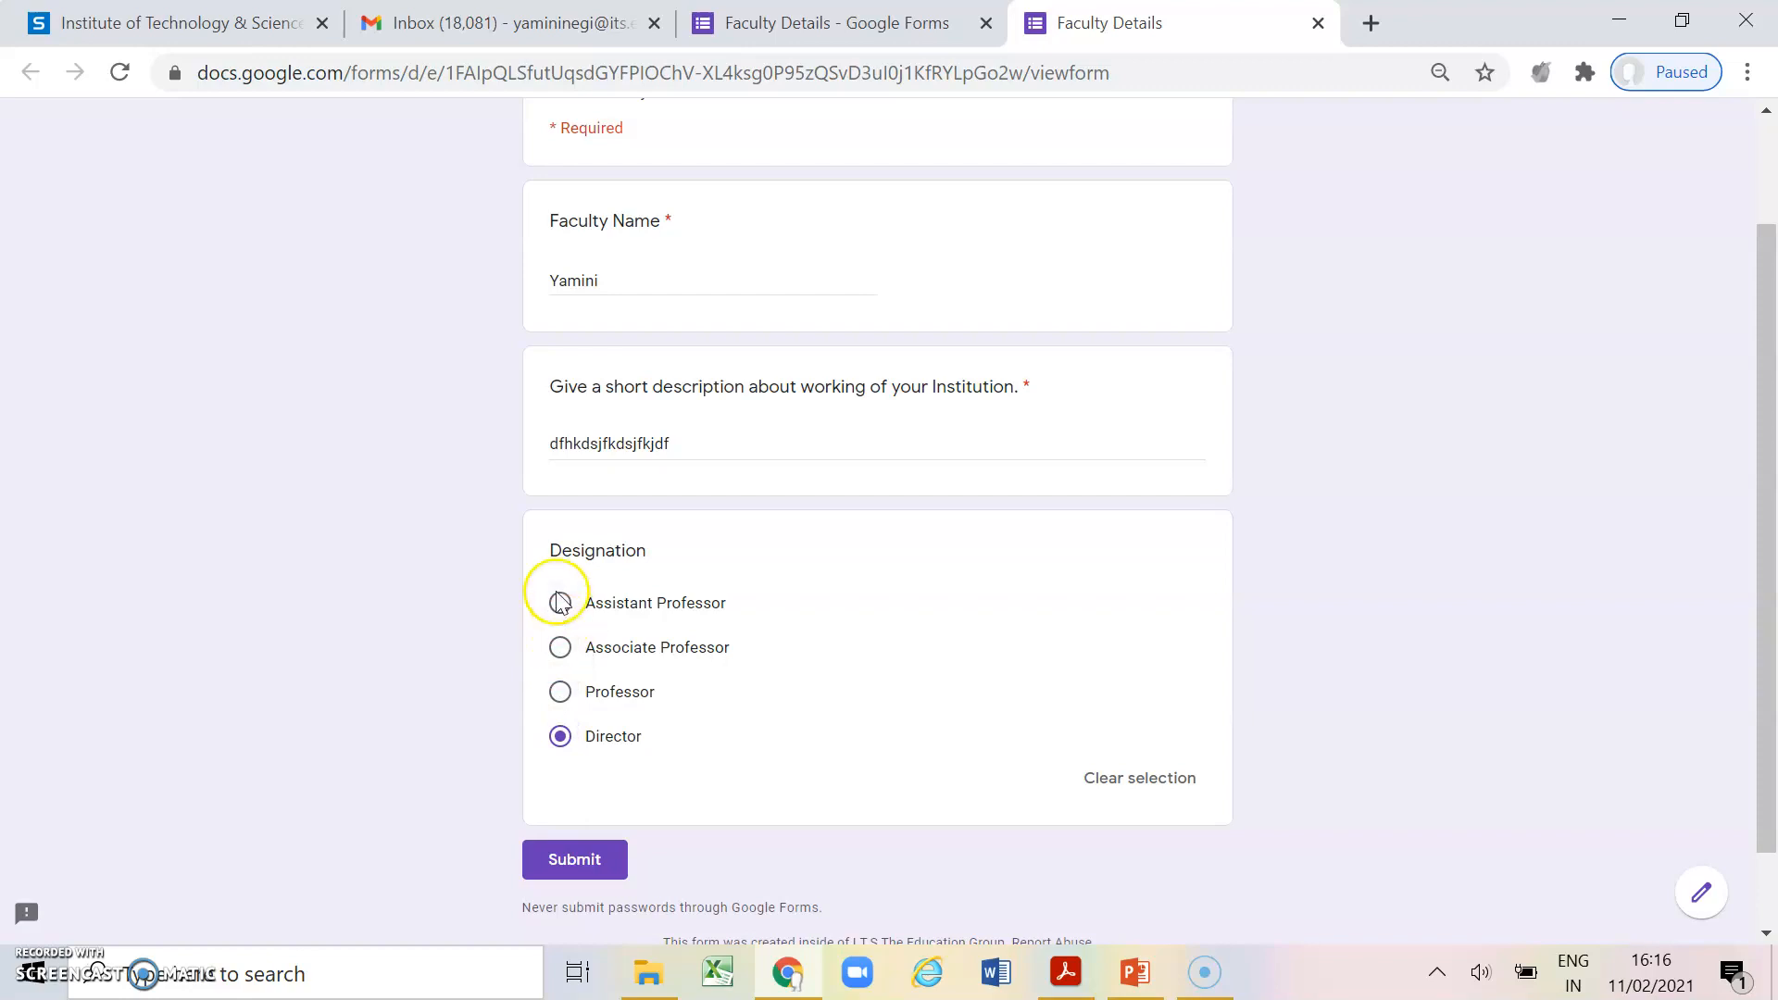
left_click(1318, 23)
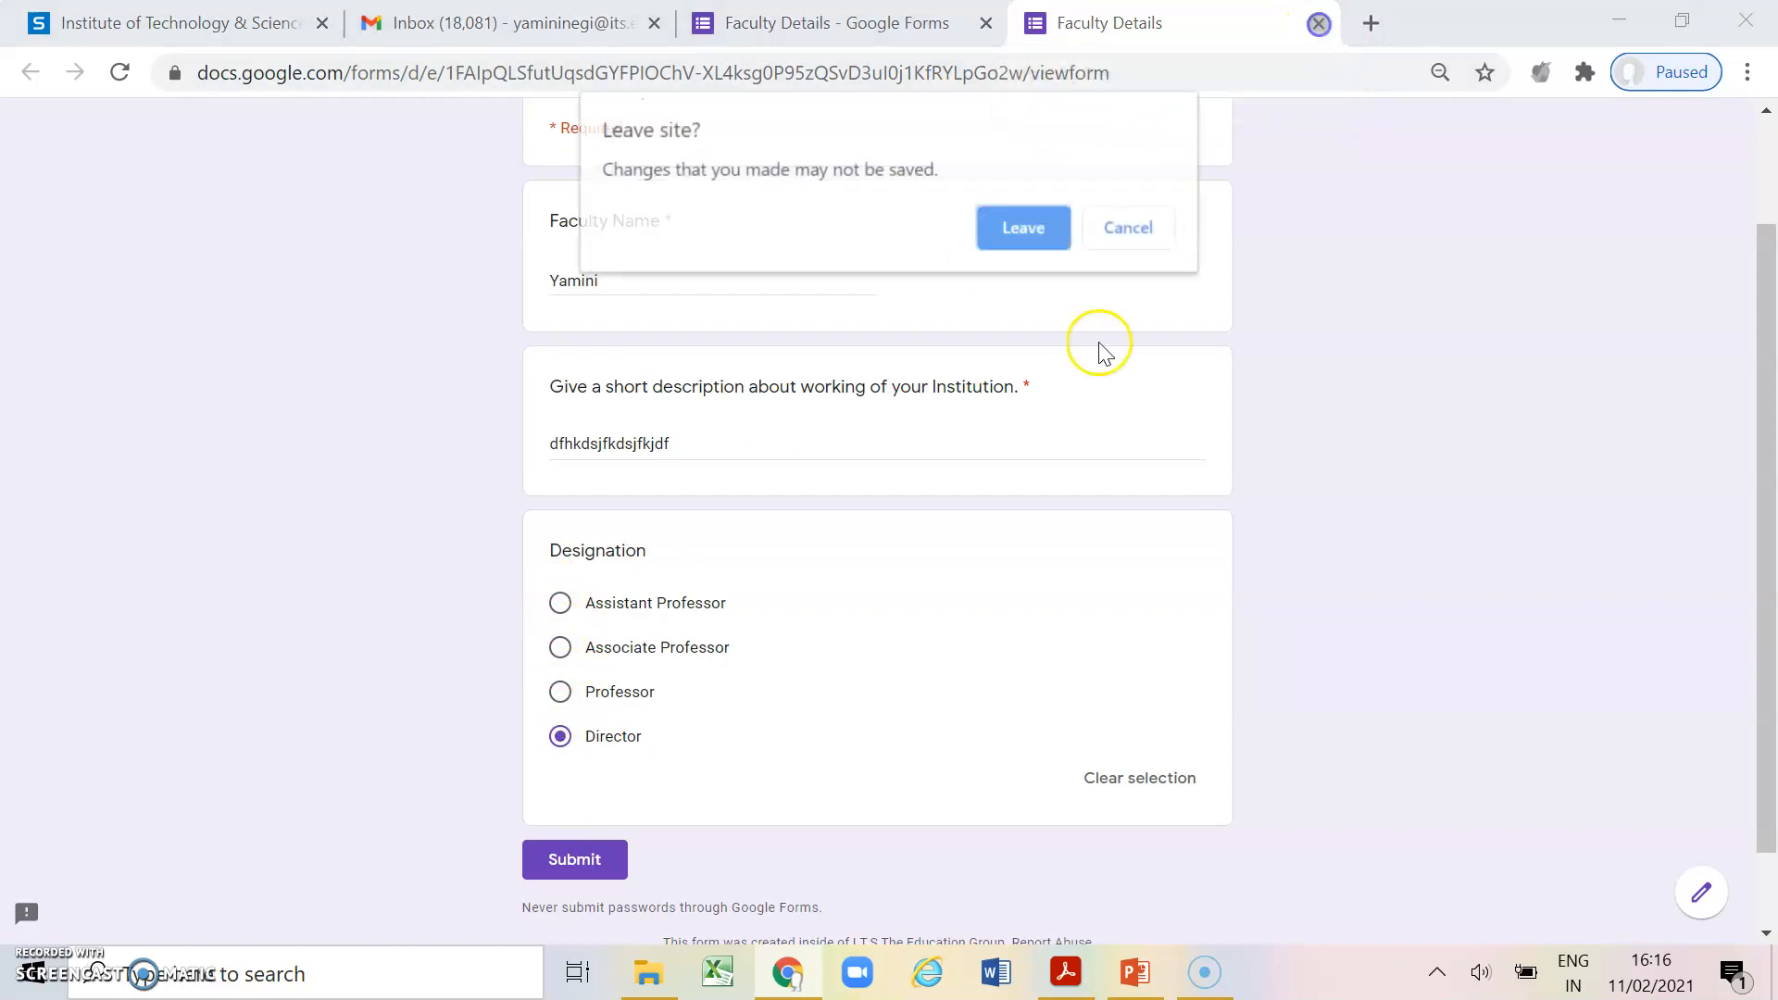
left_click(1050, 241)
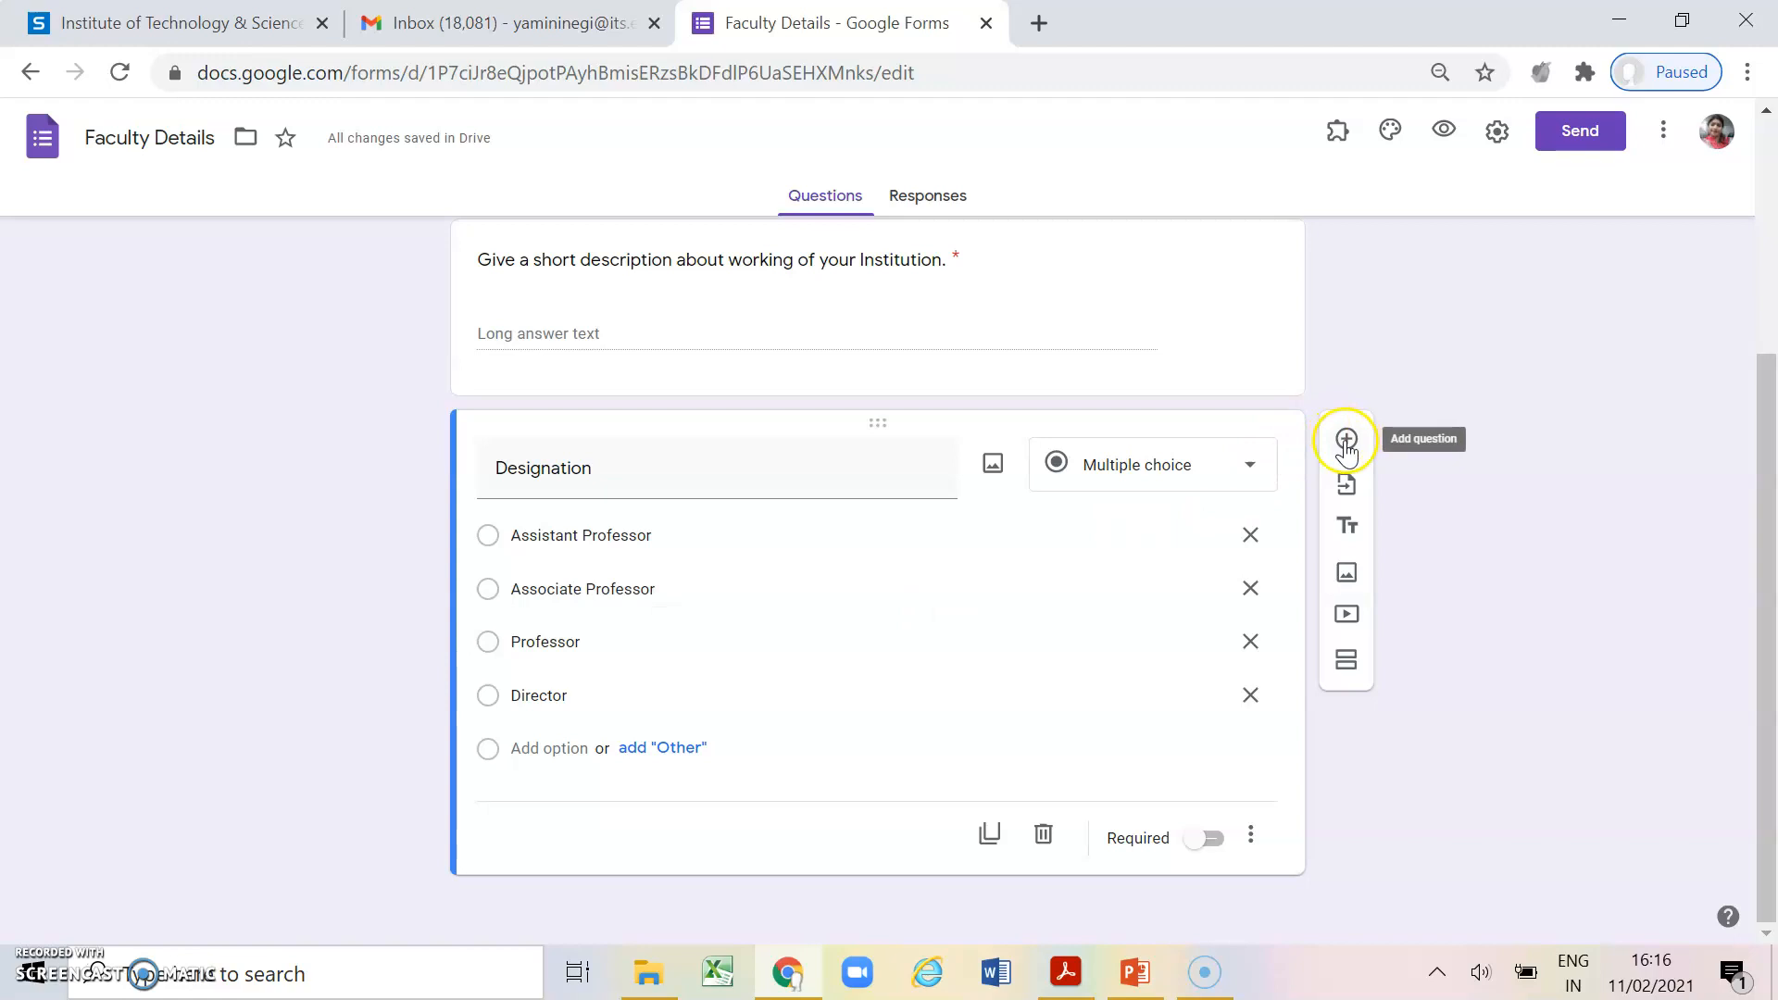
Make the Designation question required and add a new question below it
left_click(1209, 837)
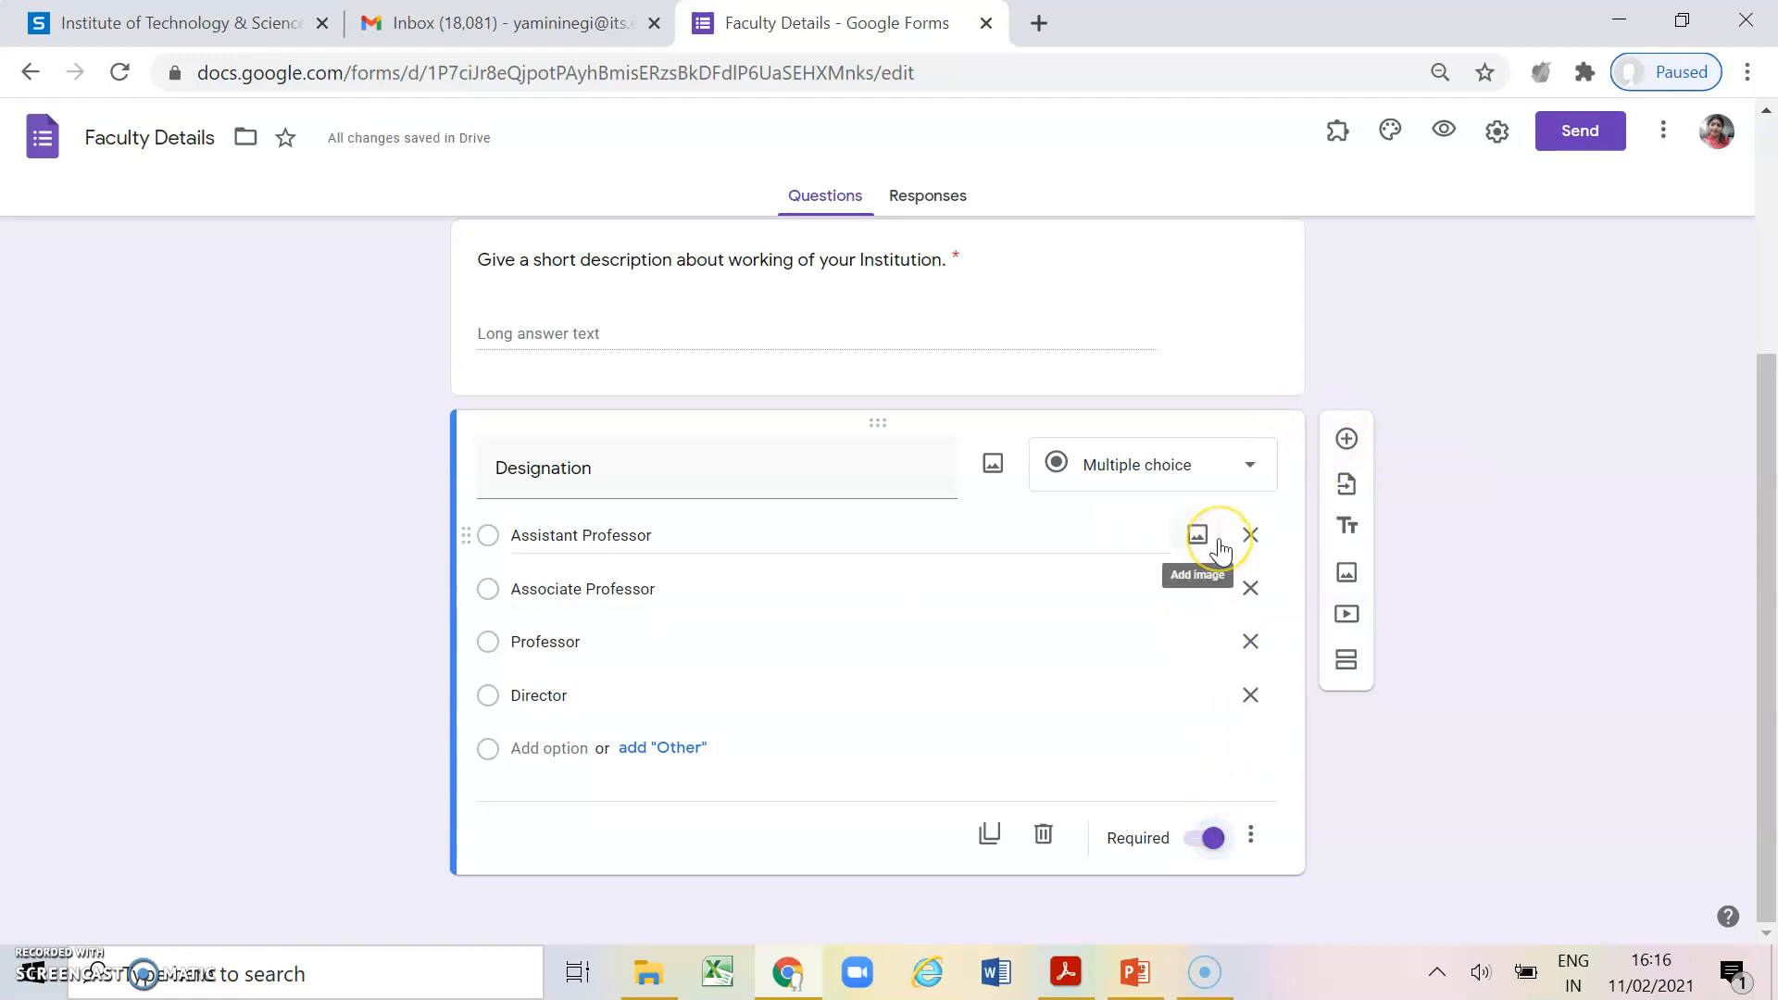
left_click(1347, 441)
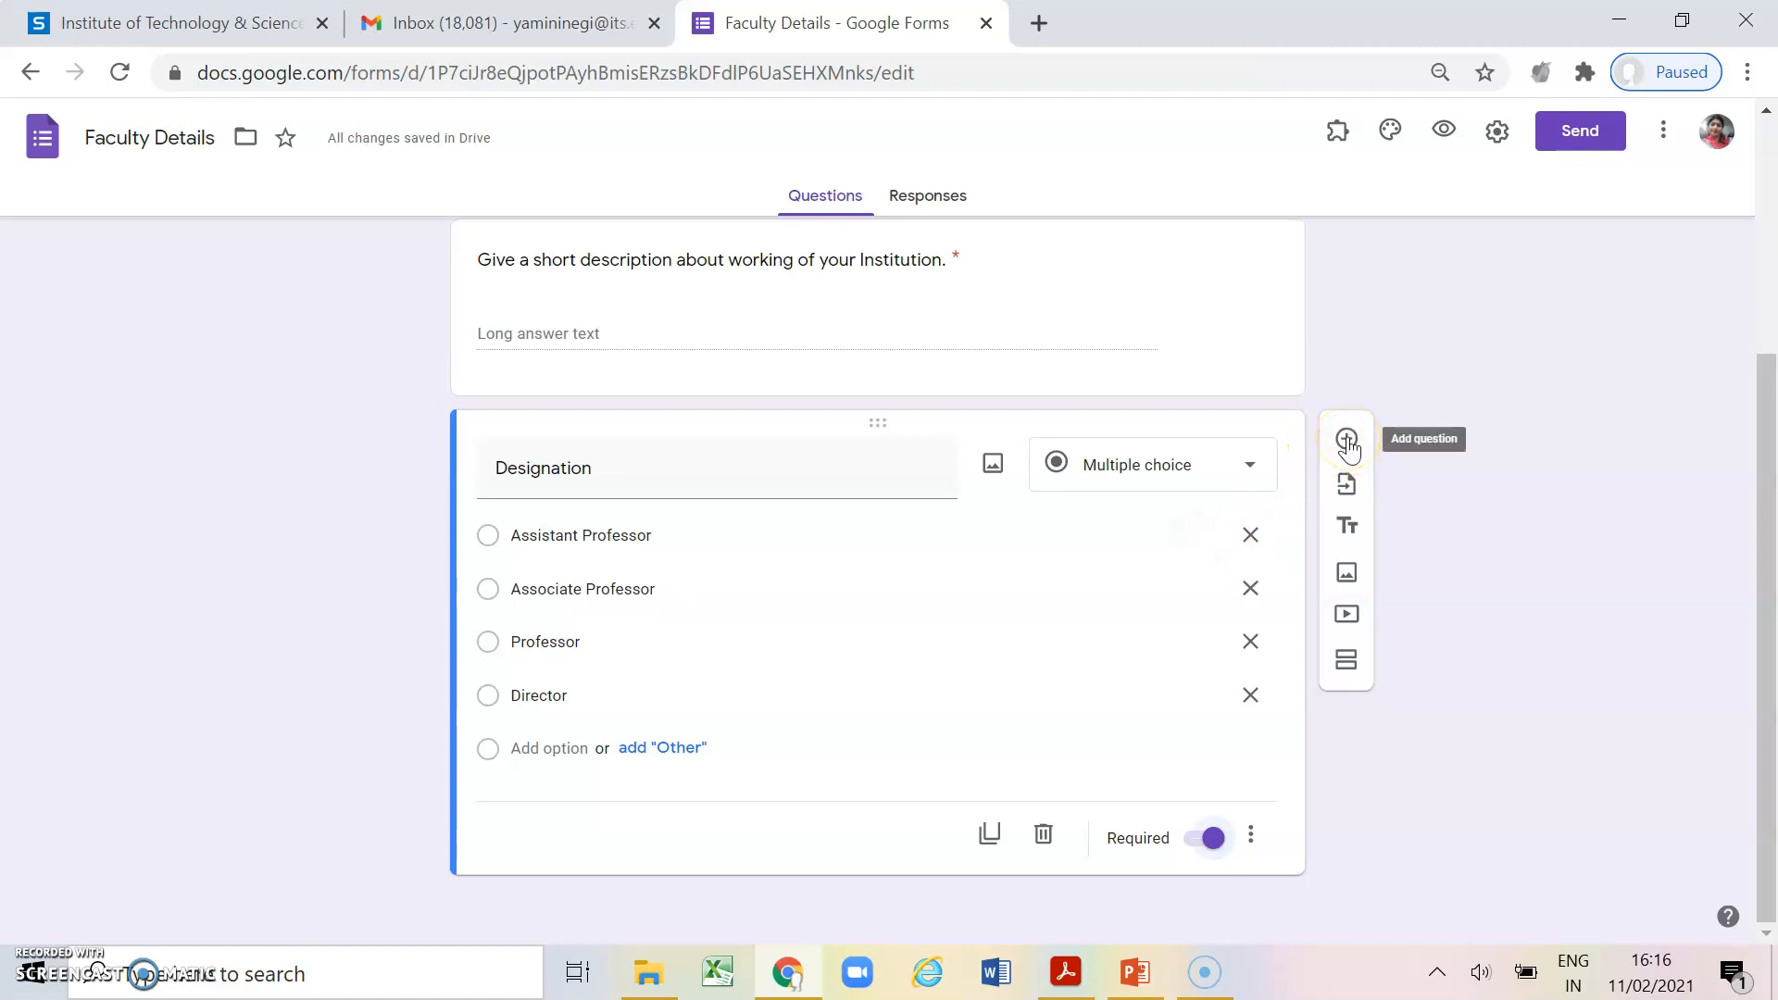
left_click(1347, 441)
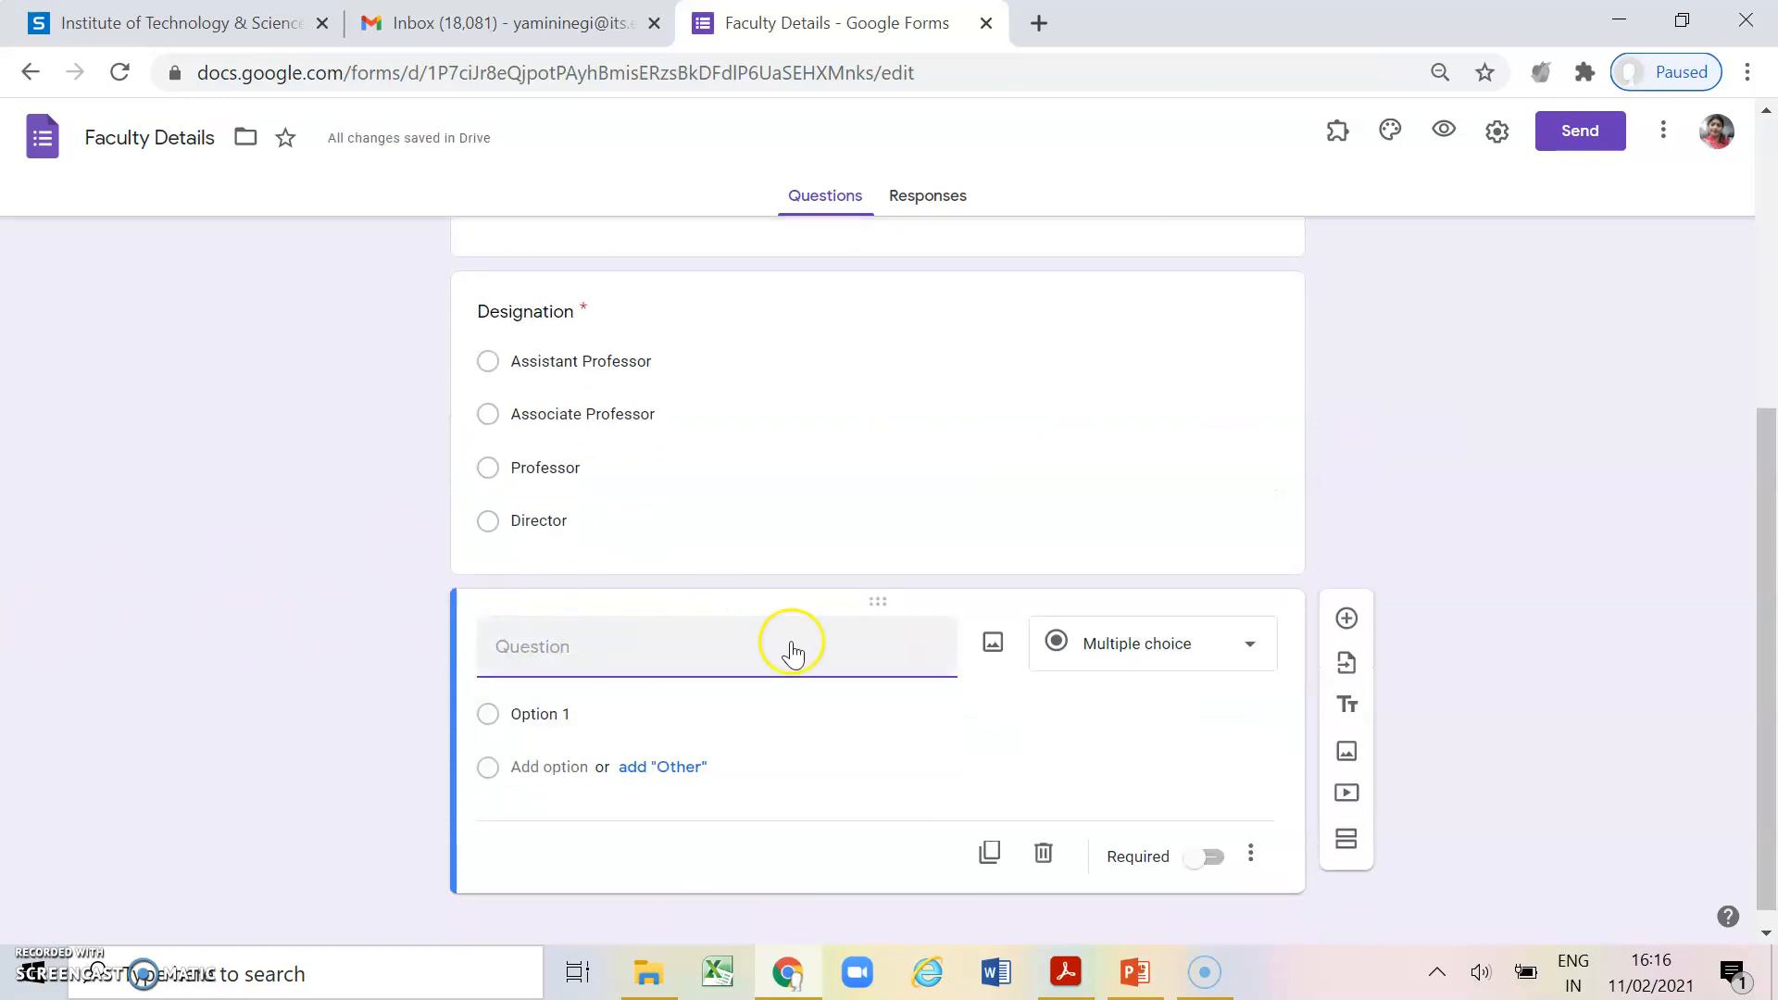
Change the new question to the Checkboxes type and title it "Educational Qualification"
left_click(1123, 642)
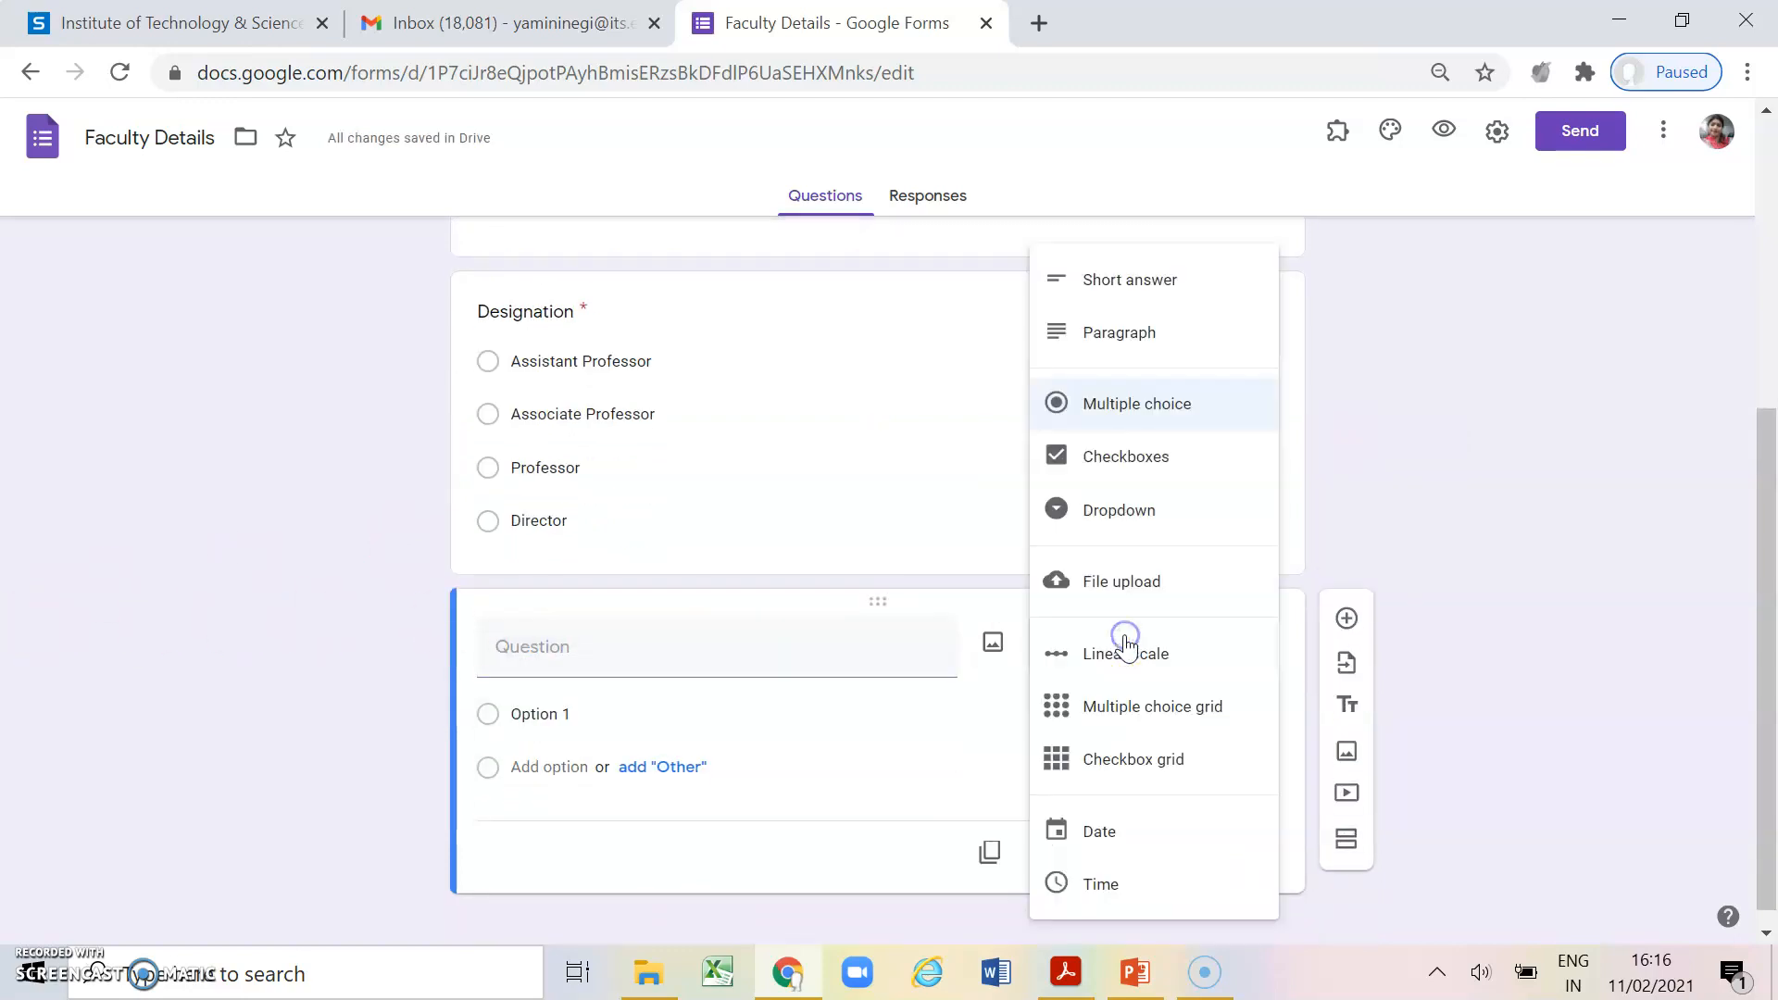
left_click(1115, 468)
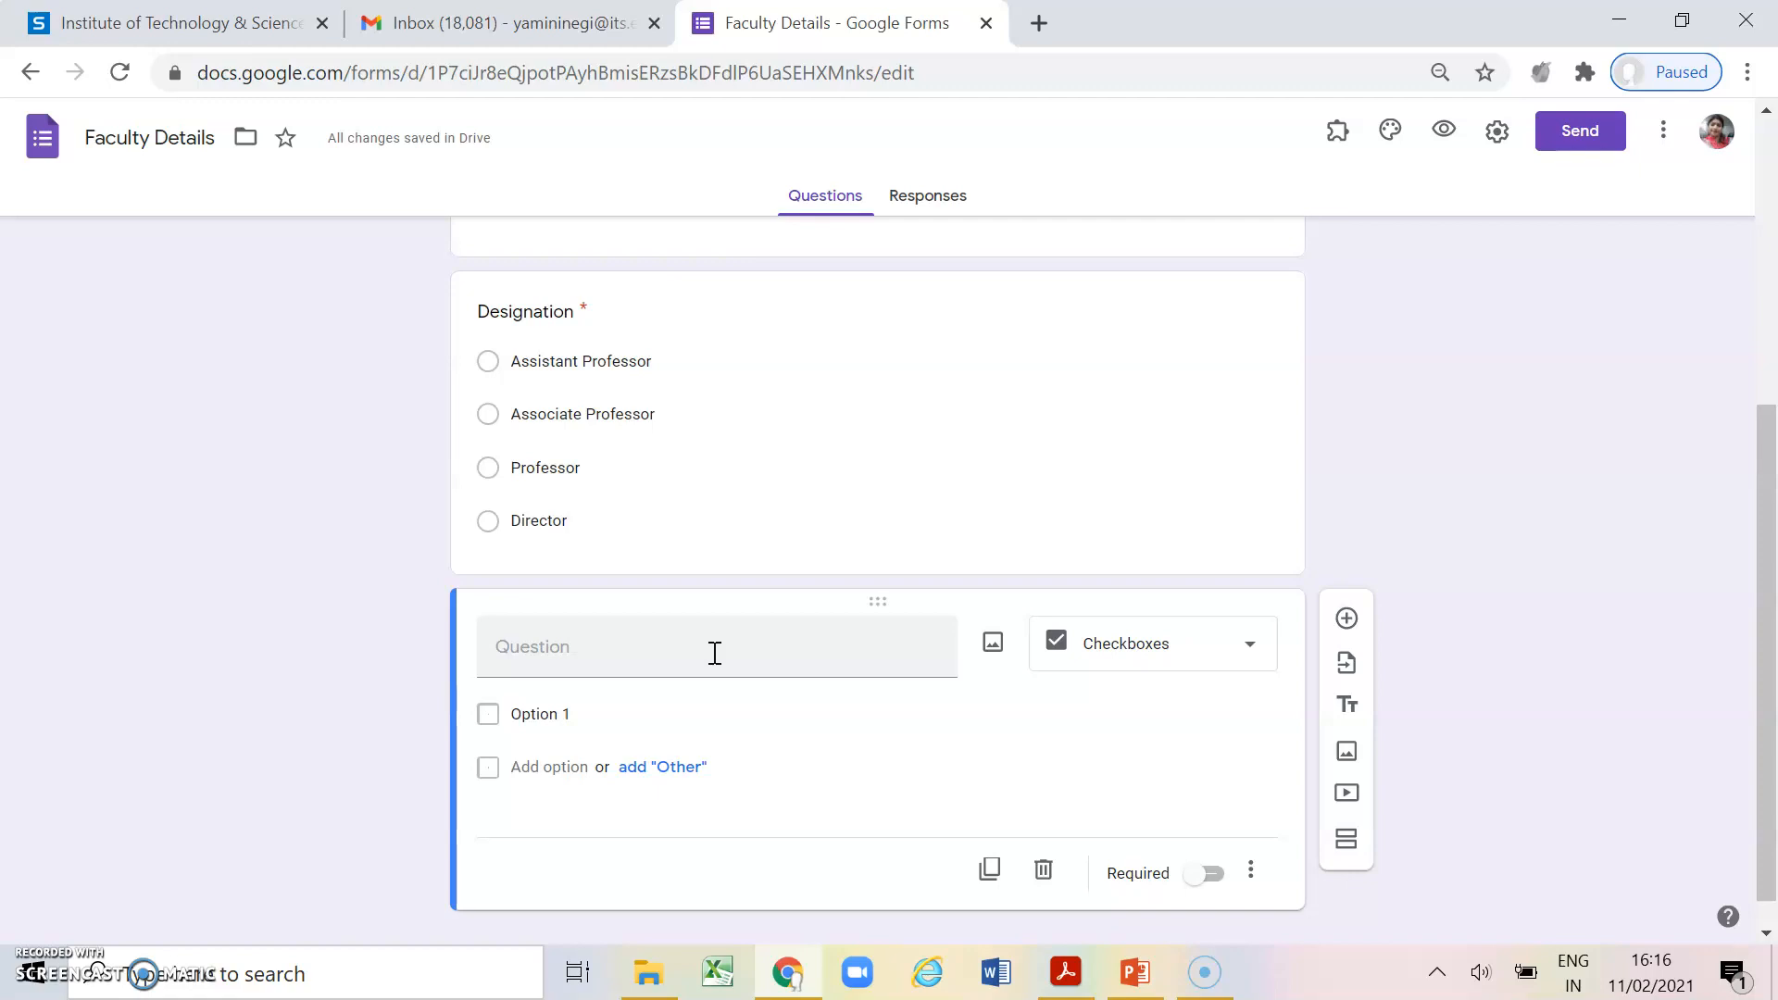
type("Educat")
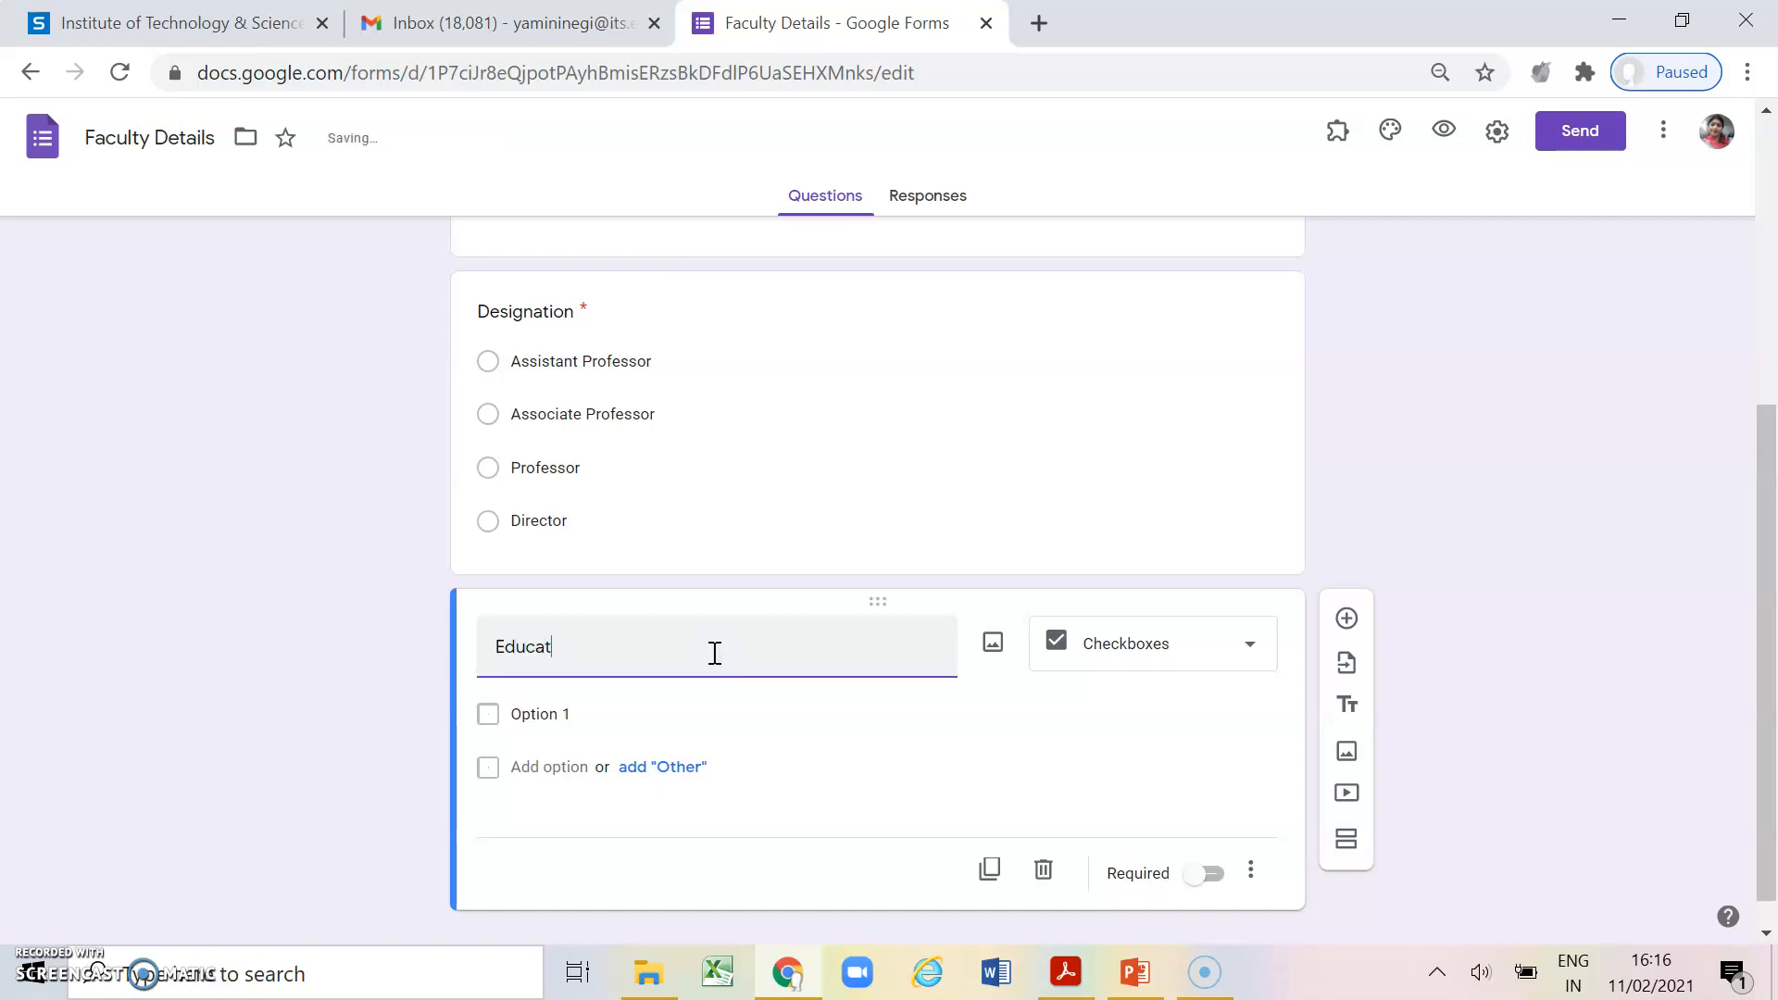
type("ional ")
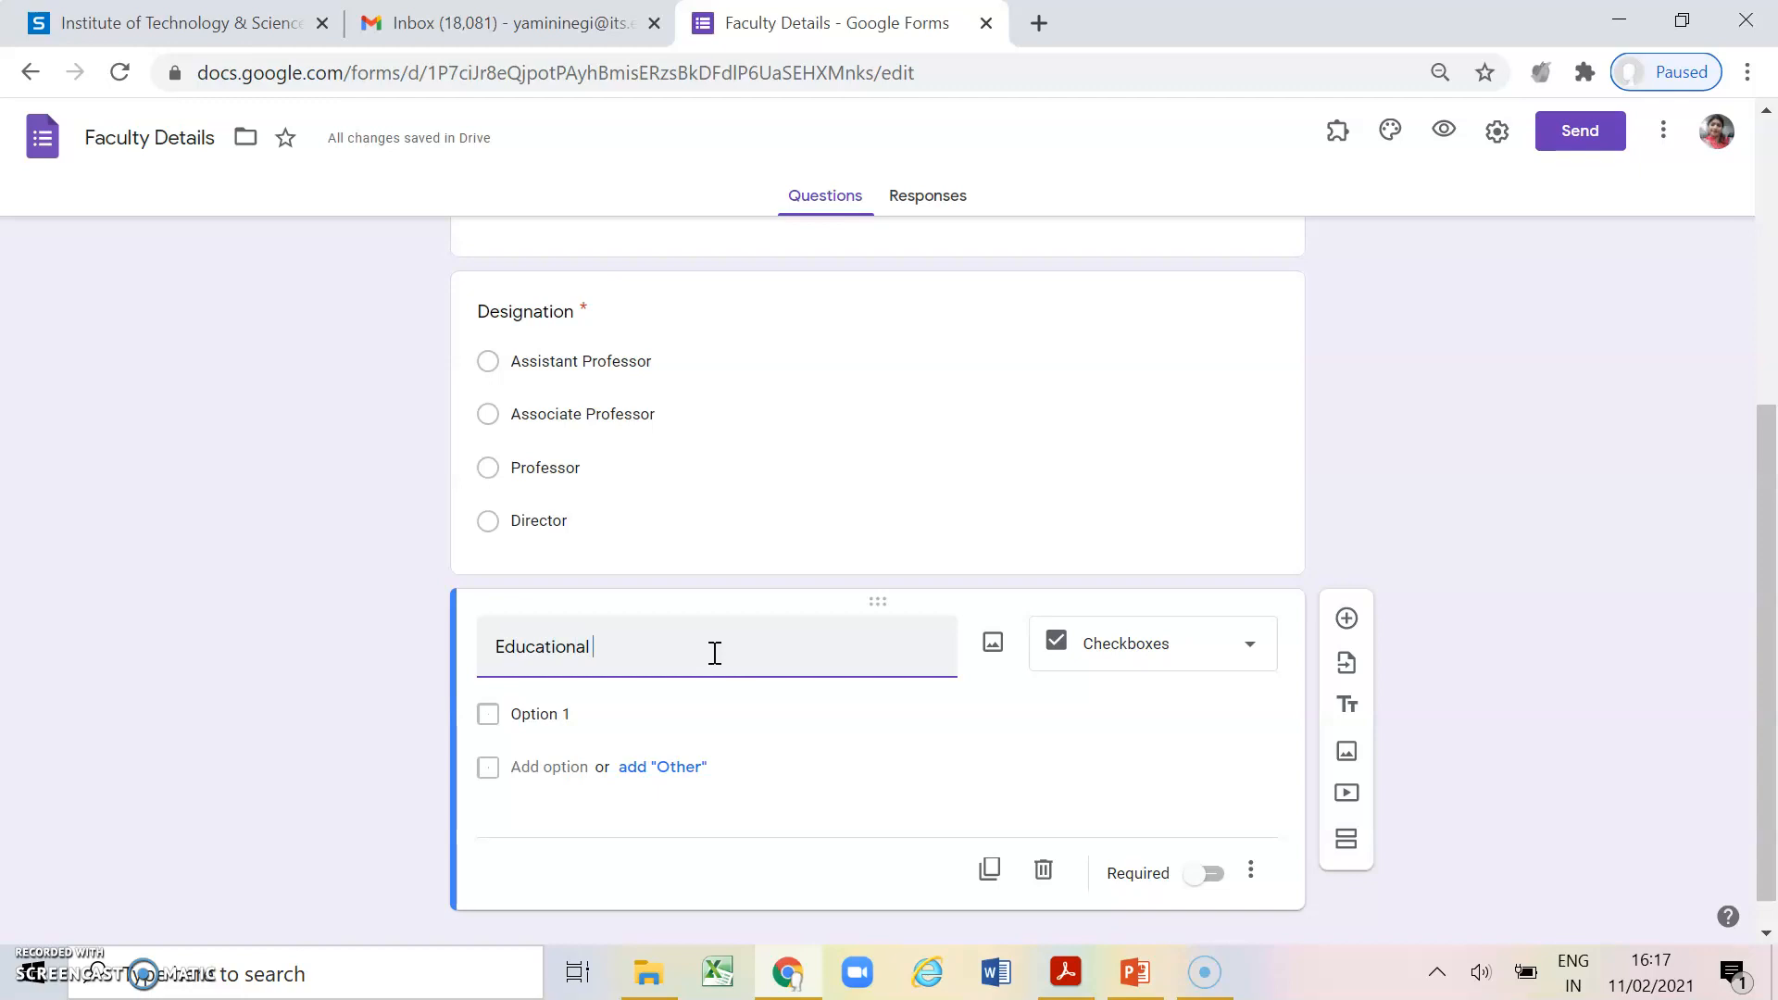
type("Qualification")
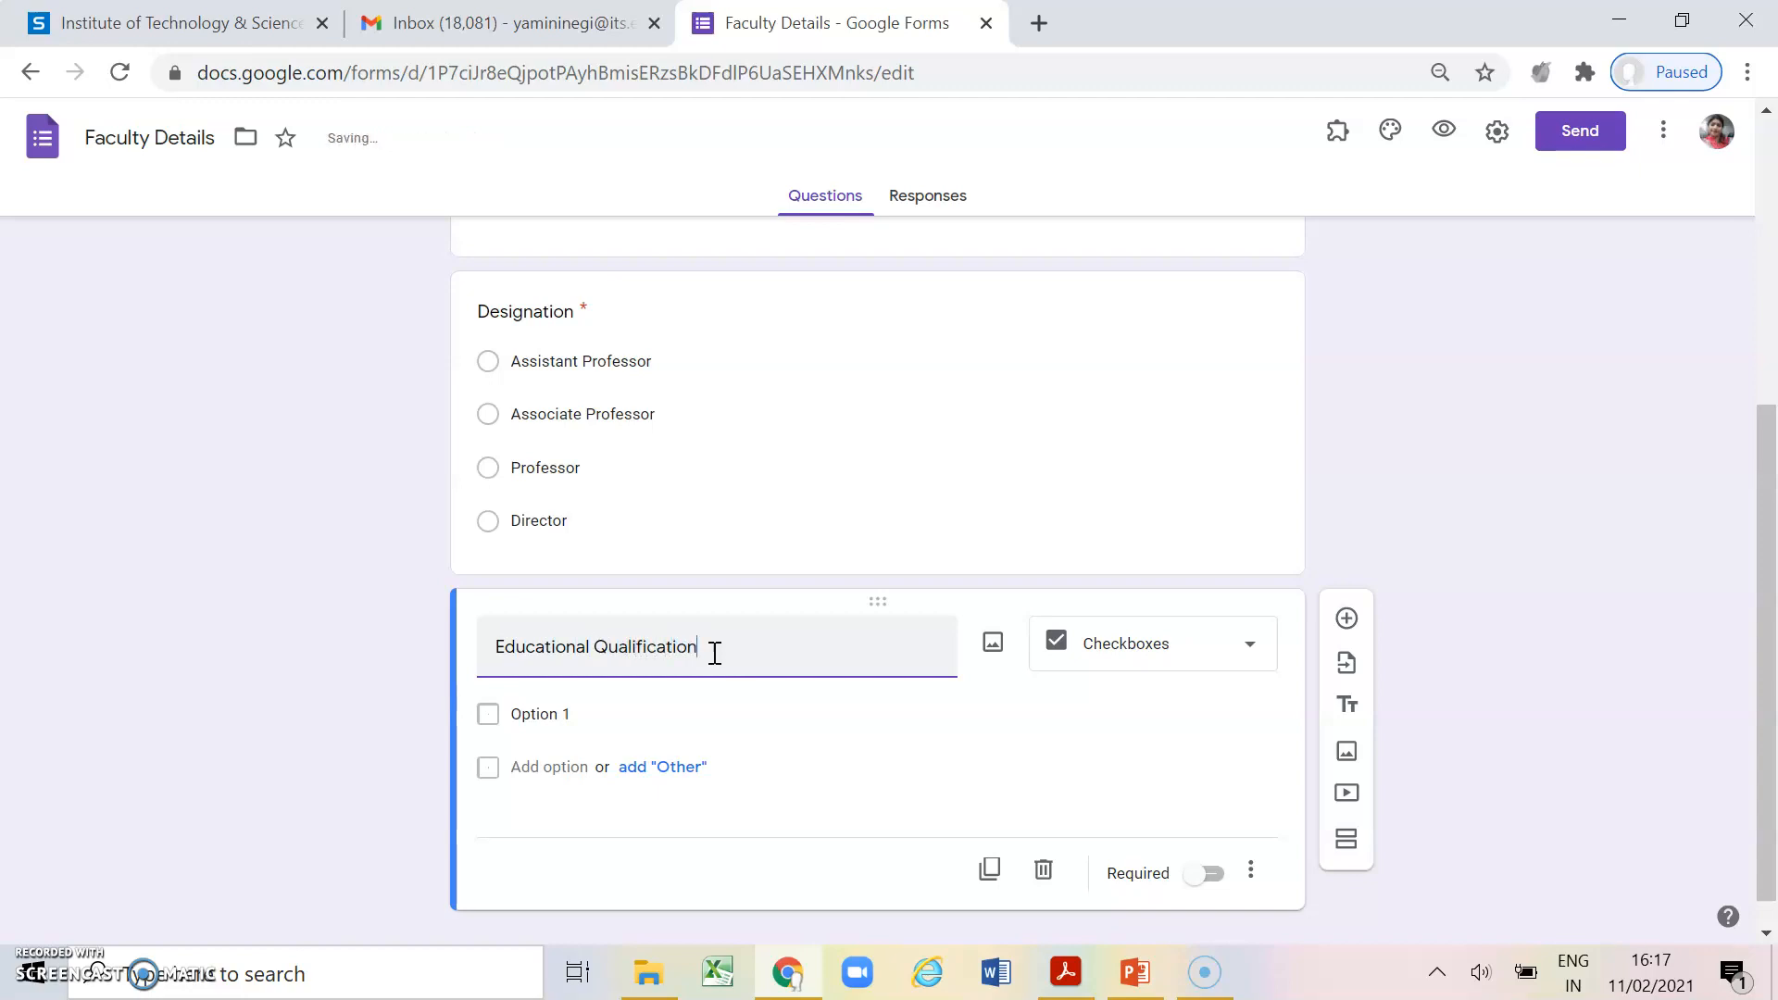
Enter "Graduate", "Post Graduate", "M.Phil" and "Ph.D" as the first four options of the Educational Qualification question
left_click(569, 715)
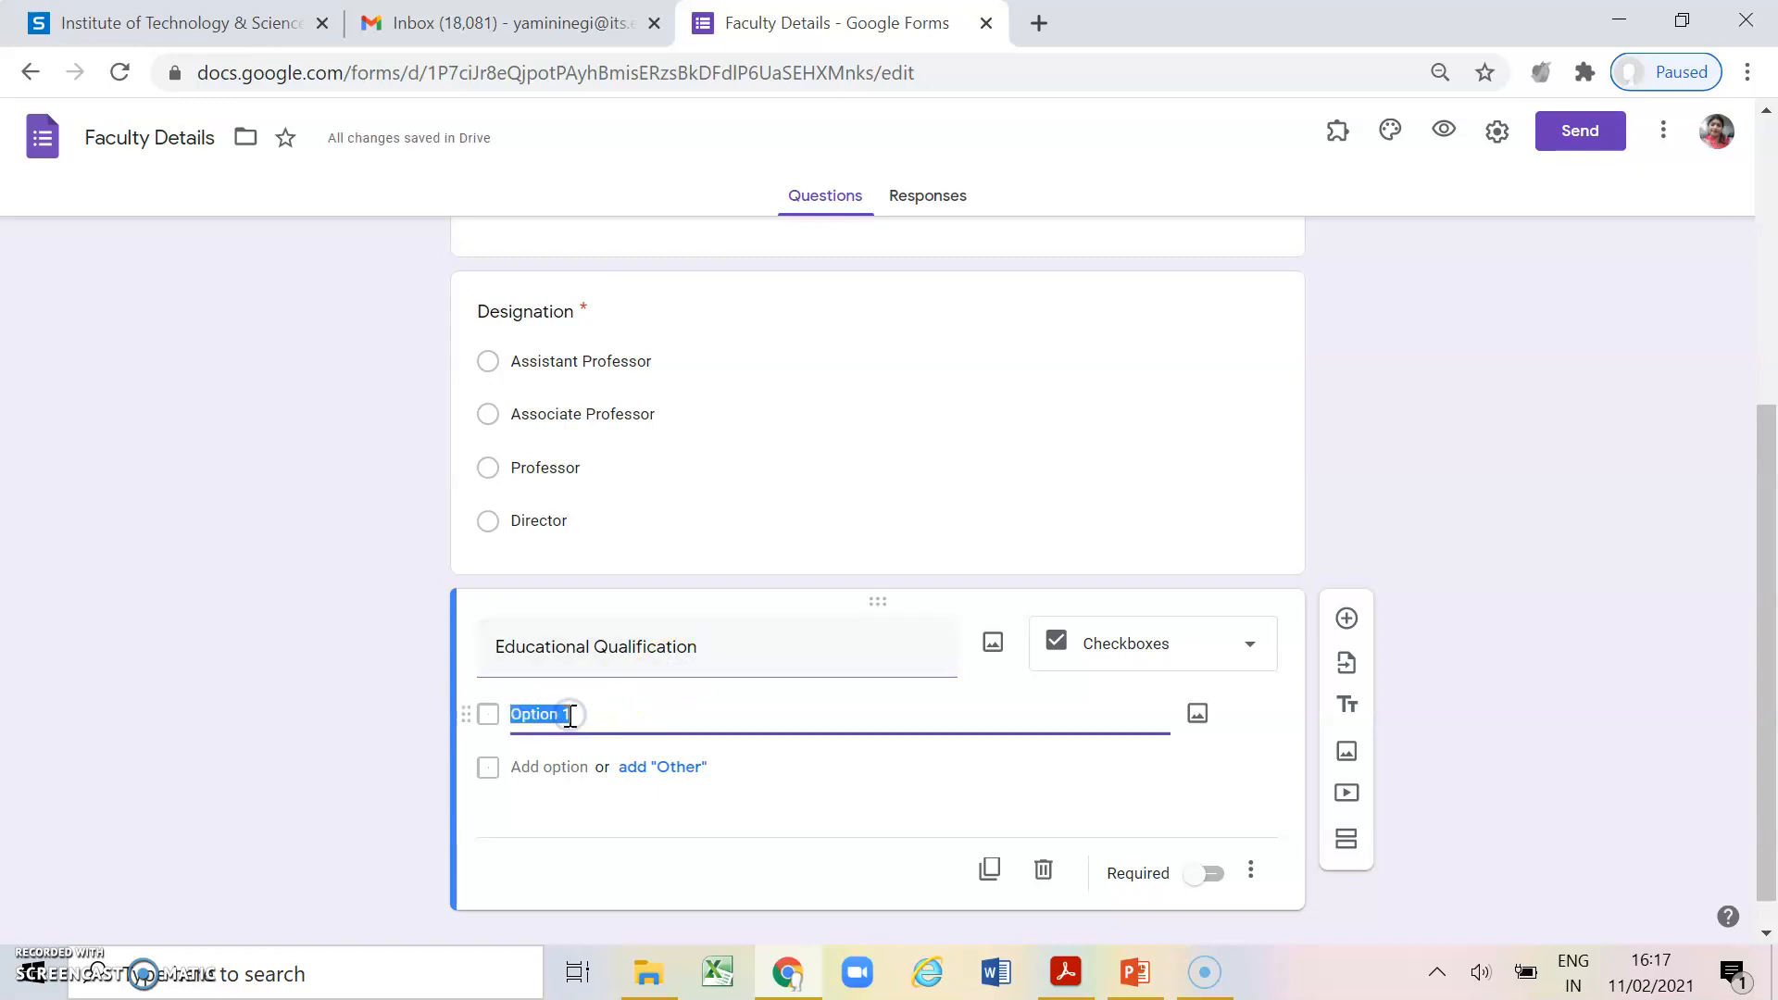
type("Graduate")
left_click(575, 770)
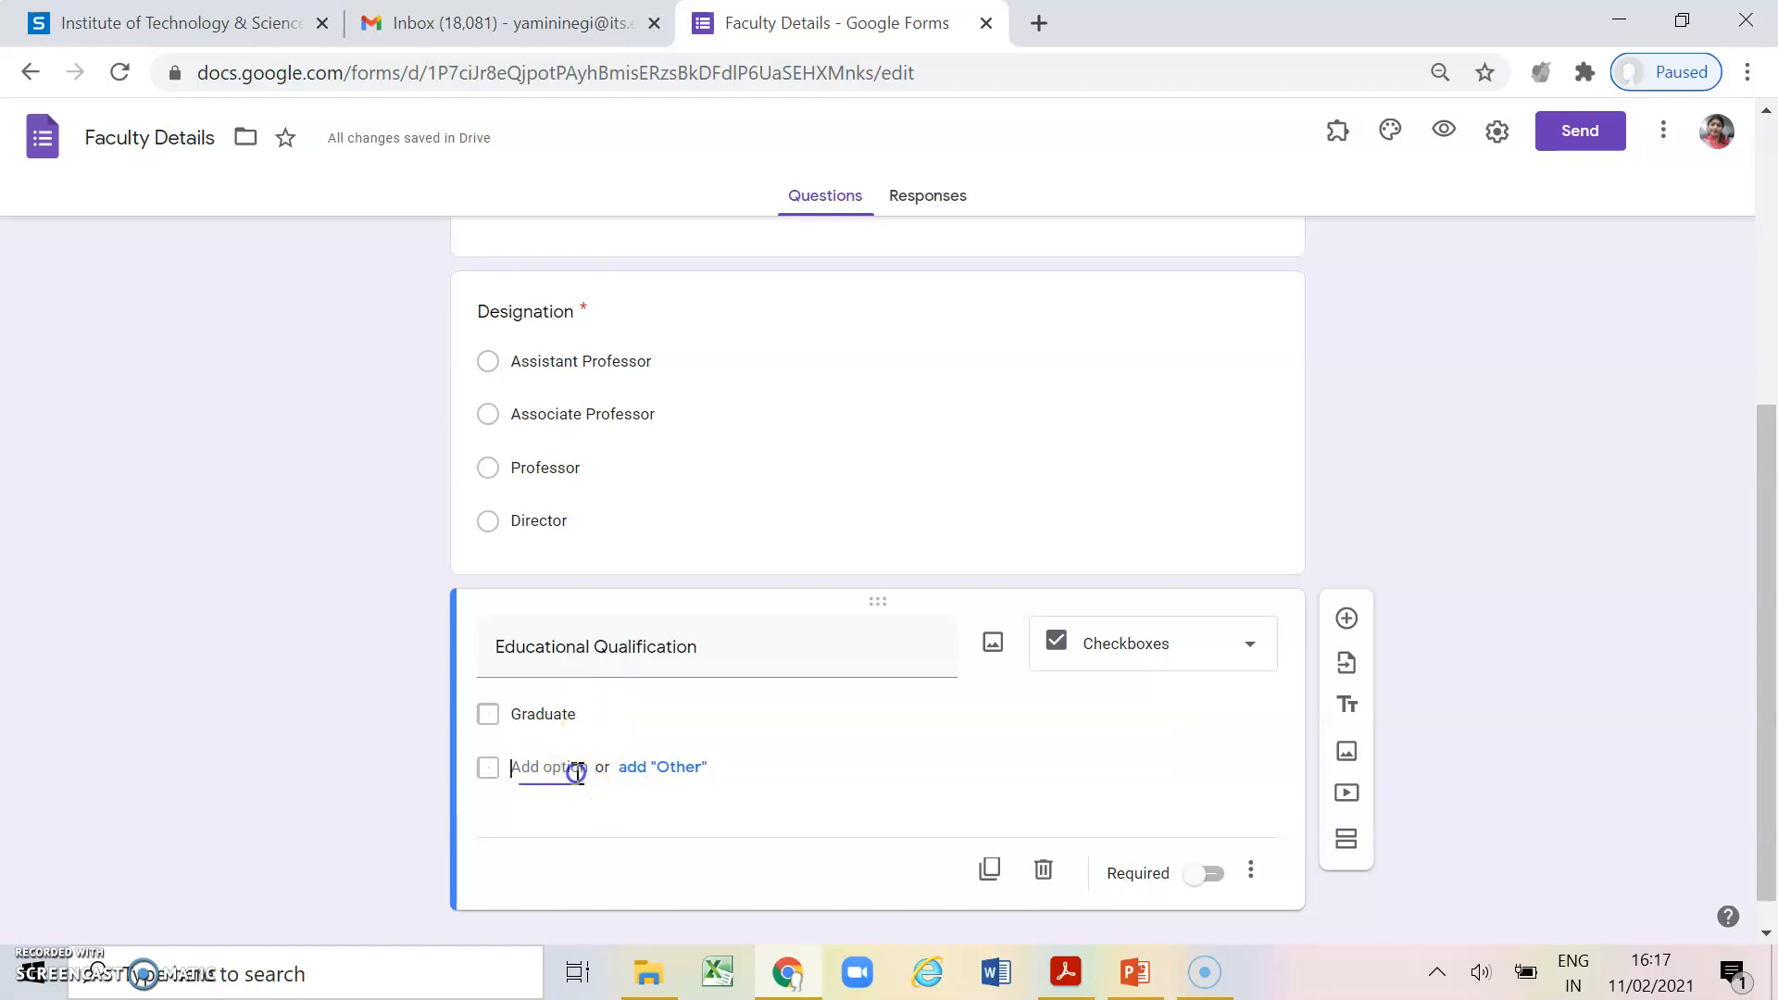
type("Post Graduate")
left_click(575, 821)
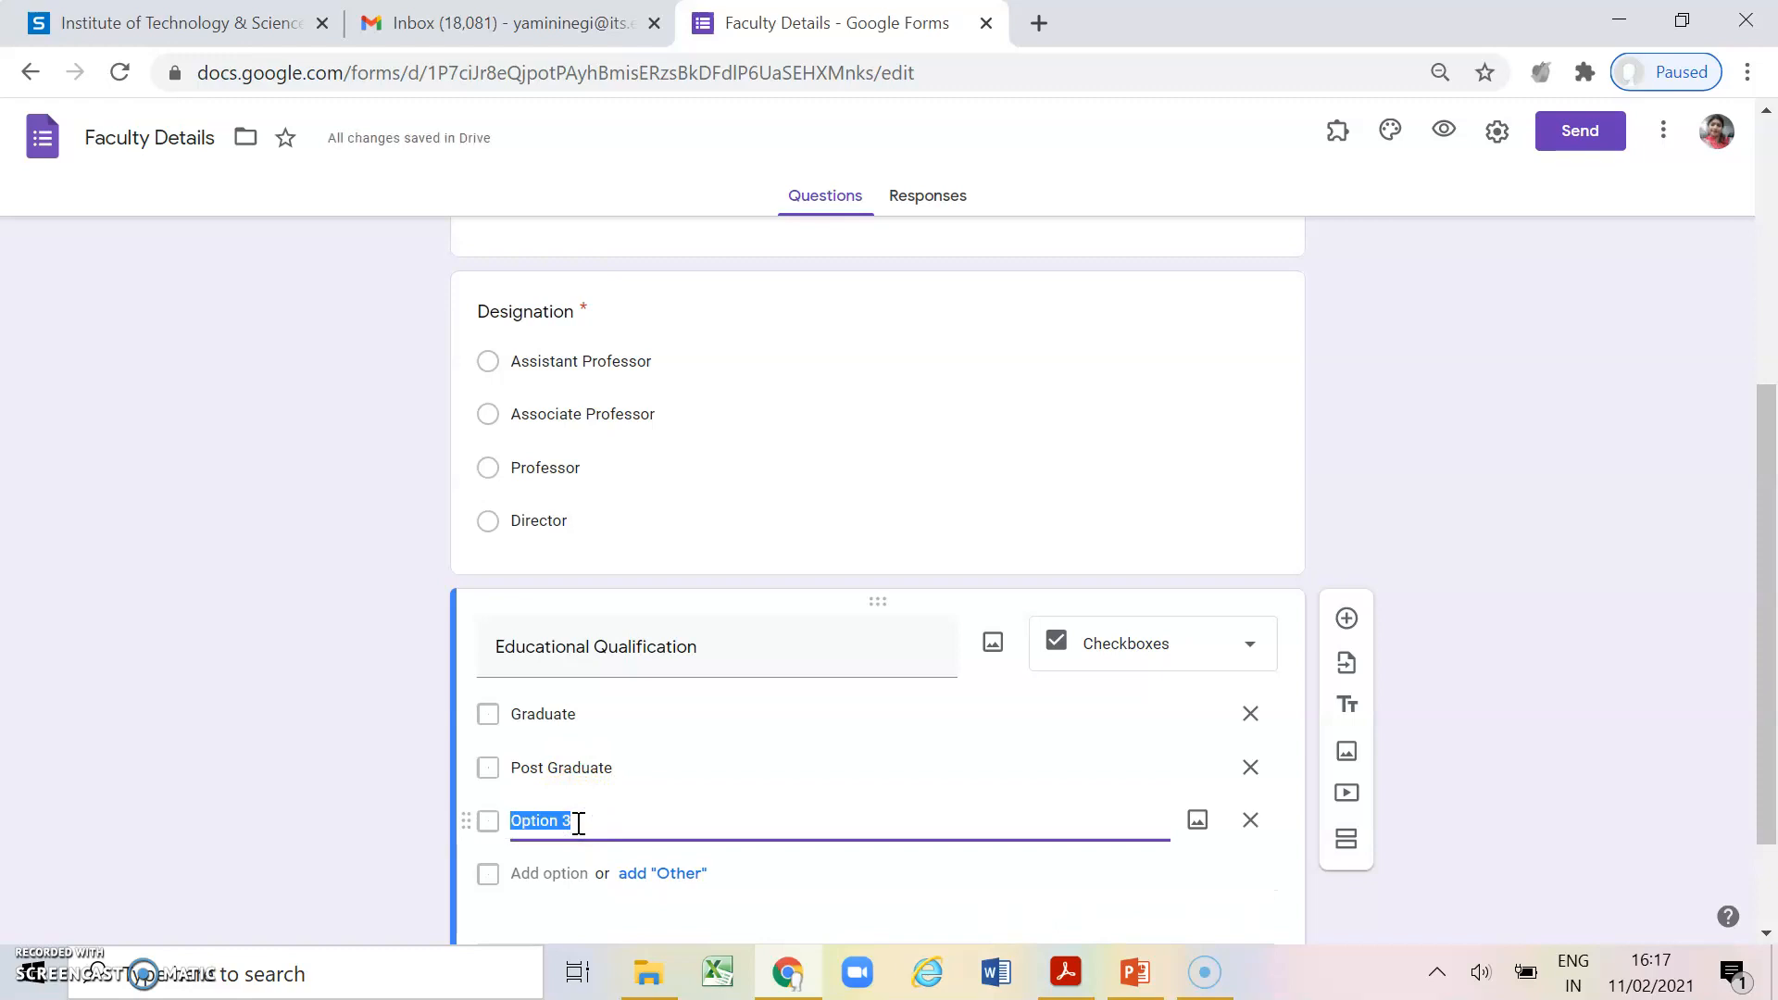
type("M.Phil")
left_click(577, 871)
type("Ph.D")
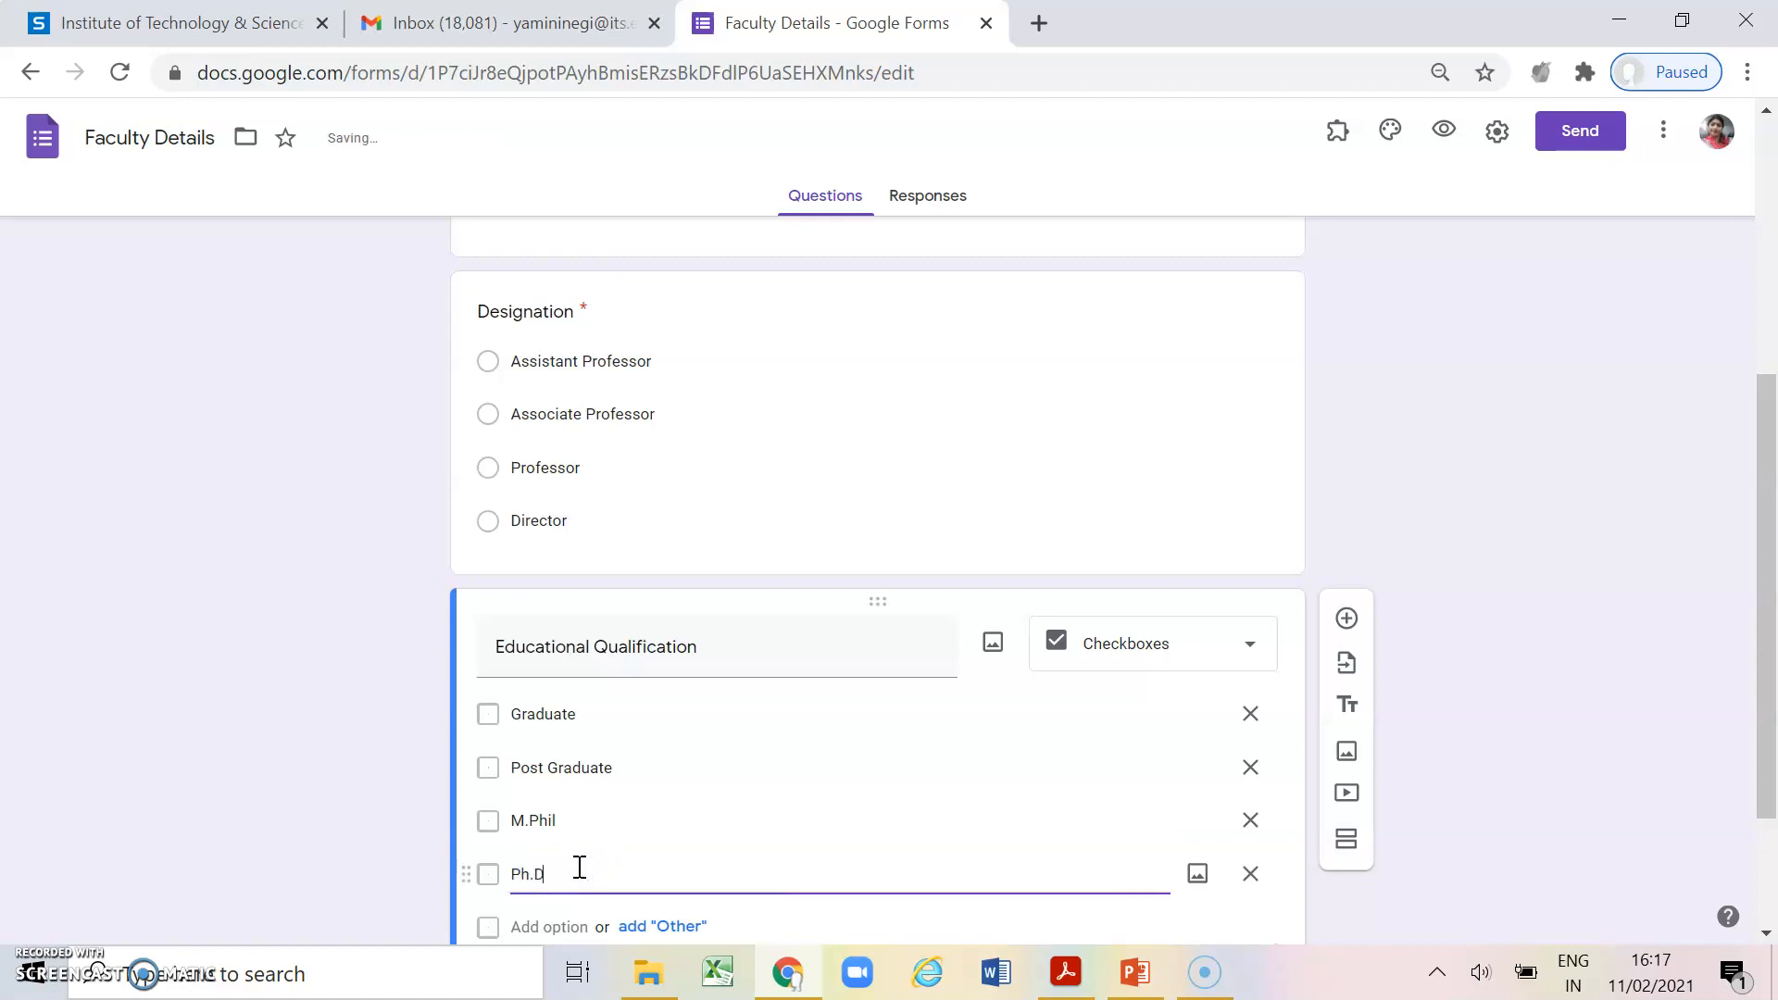
Add "UGC (Net)" as the fifth option of the Educational Qualification question and make the question required
scroll(580, 869, "down", 1)
left_click(554, 794)
type("UGC")
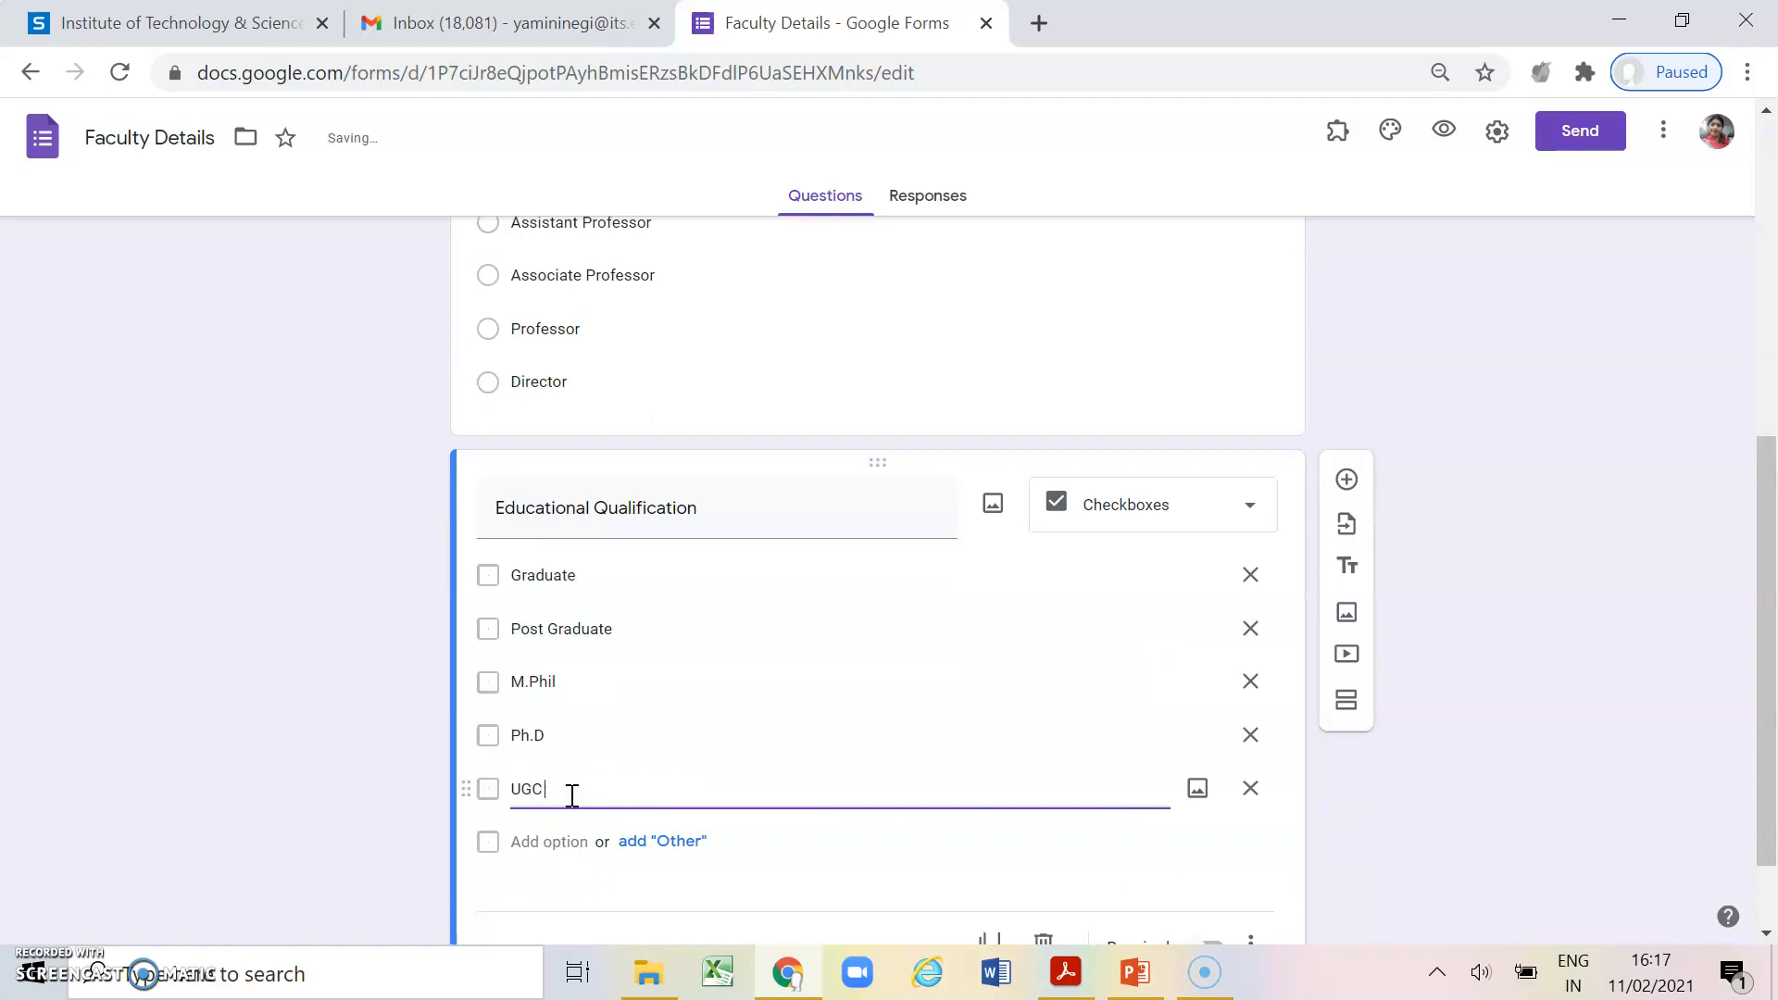
type(" (Net)")
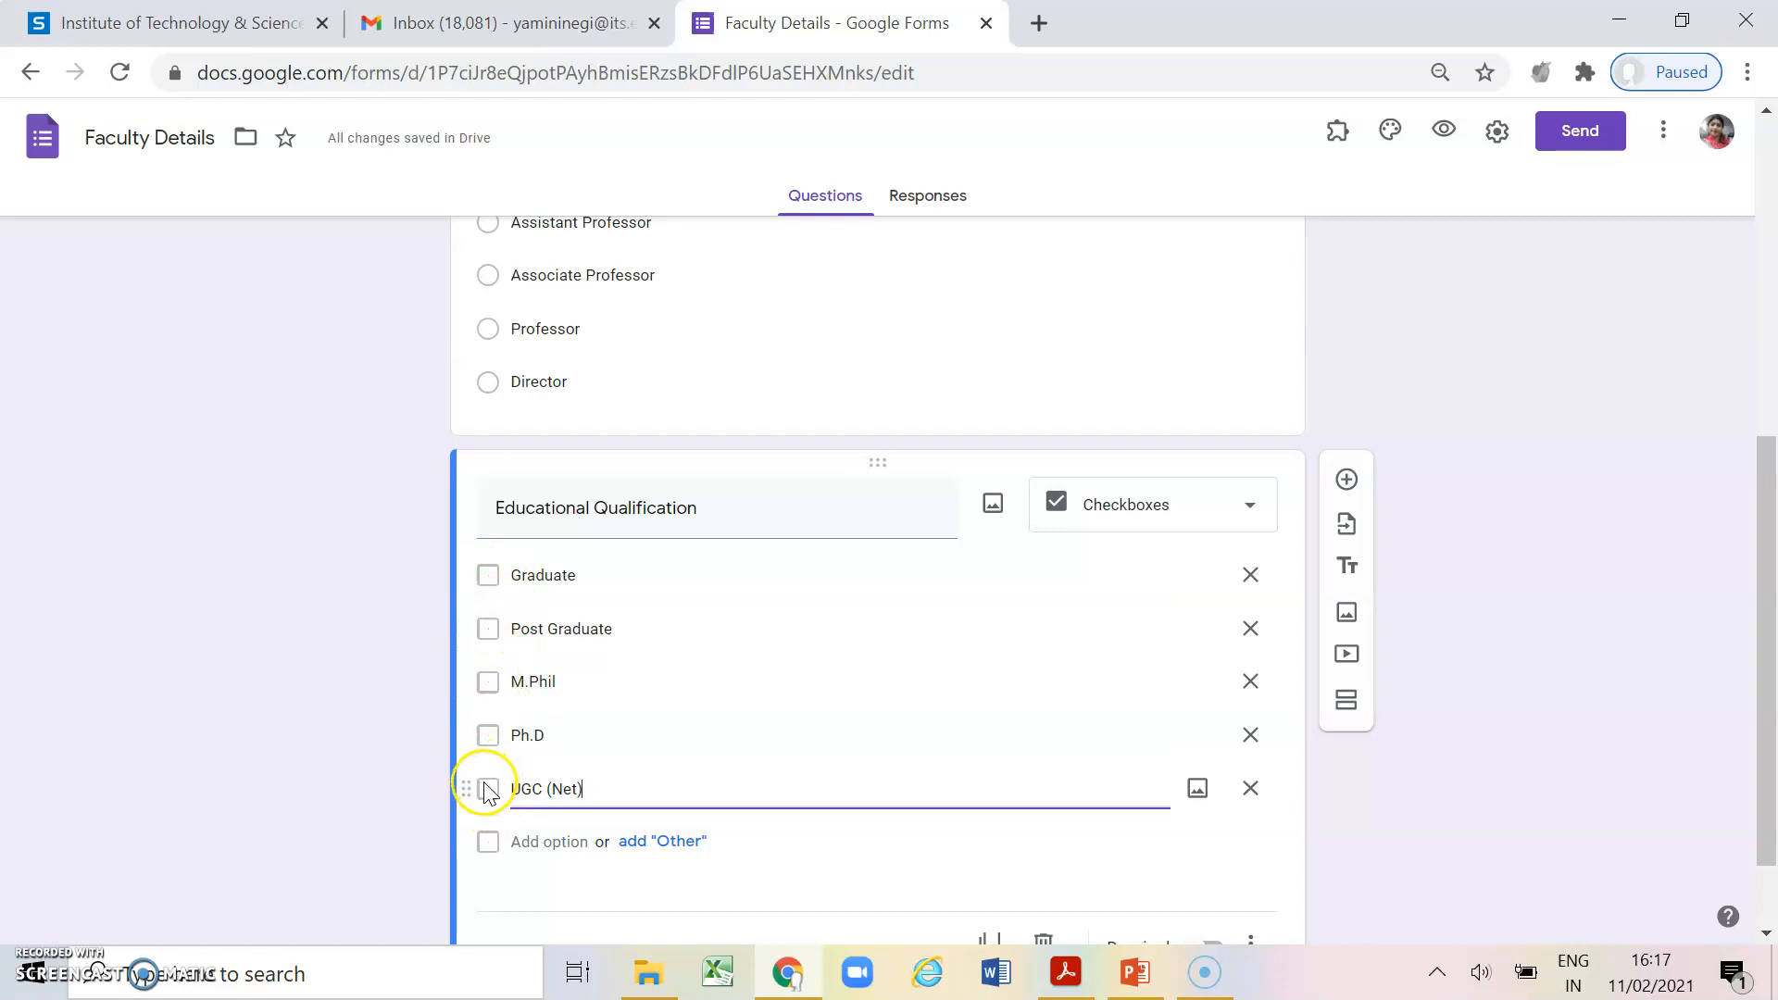
scroll(1482, 695, "down", 1)
left_click(1206, 838)
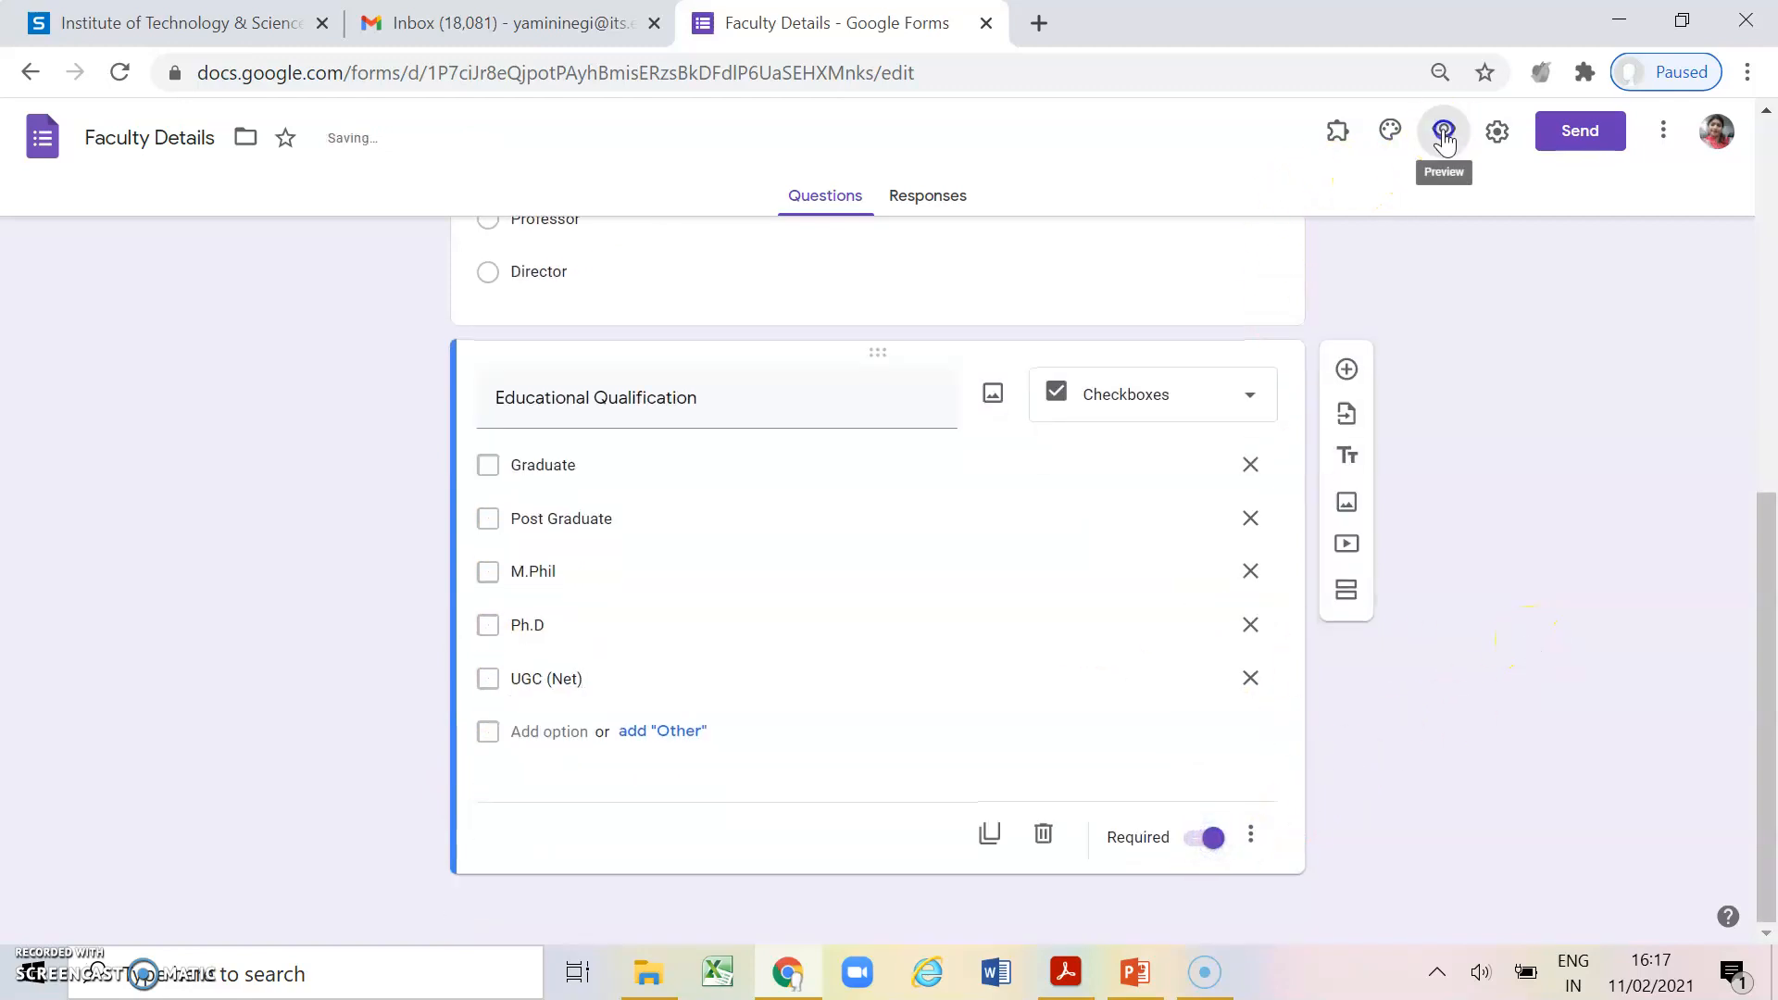
Preview the form, tick Graduate, Post Graduate, Ph.D and UGC (Net) under Educational Qualification, and leave the preview without submitting
left_click(1444, 130)
scroll(1047, 584, "down", 5)
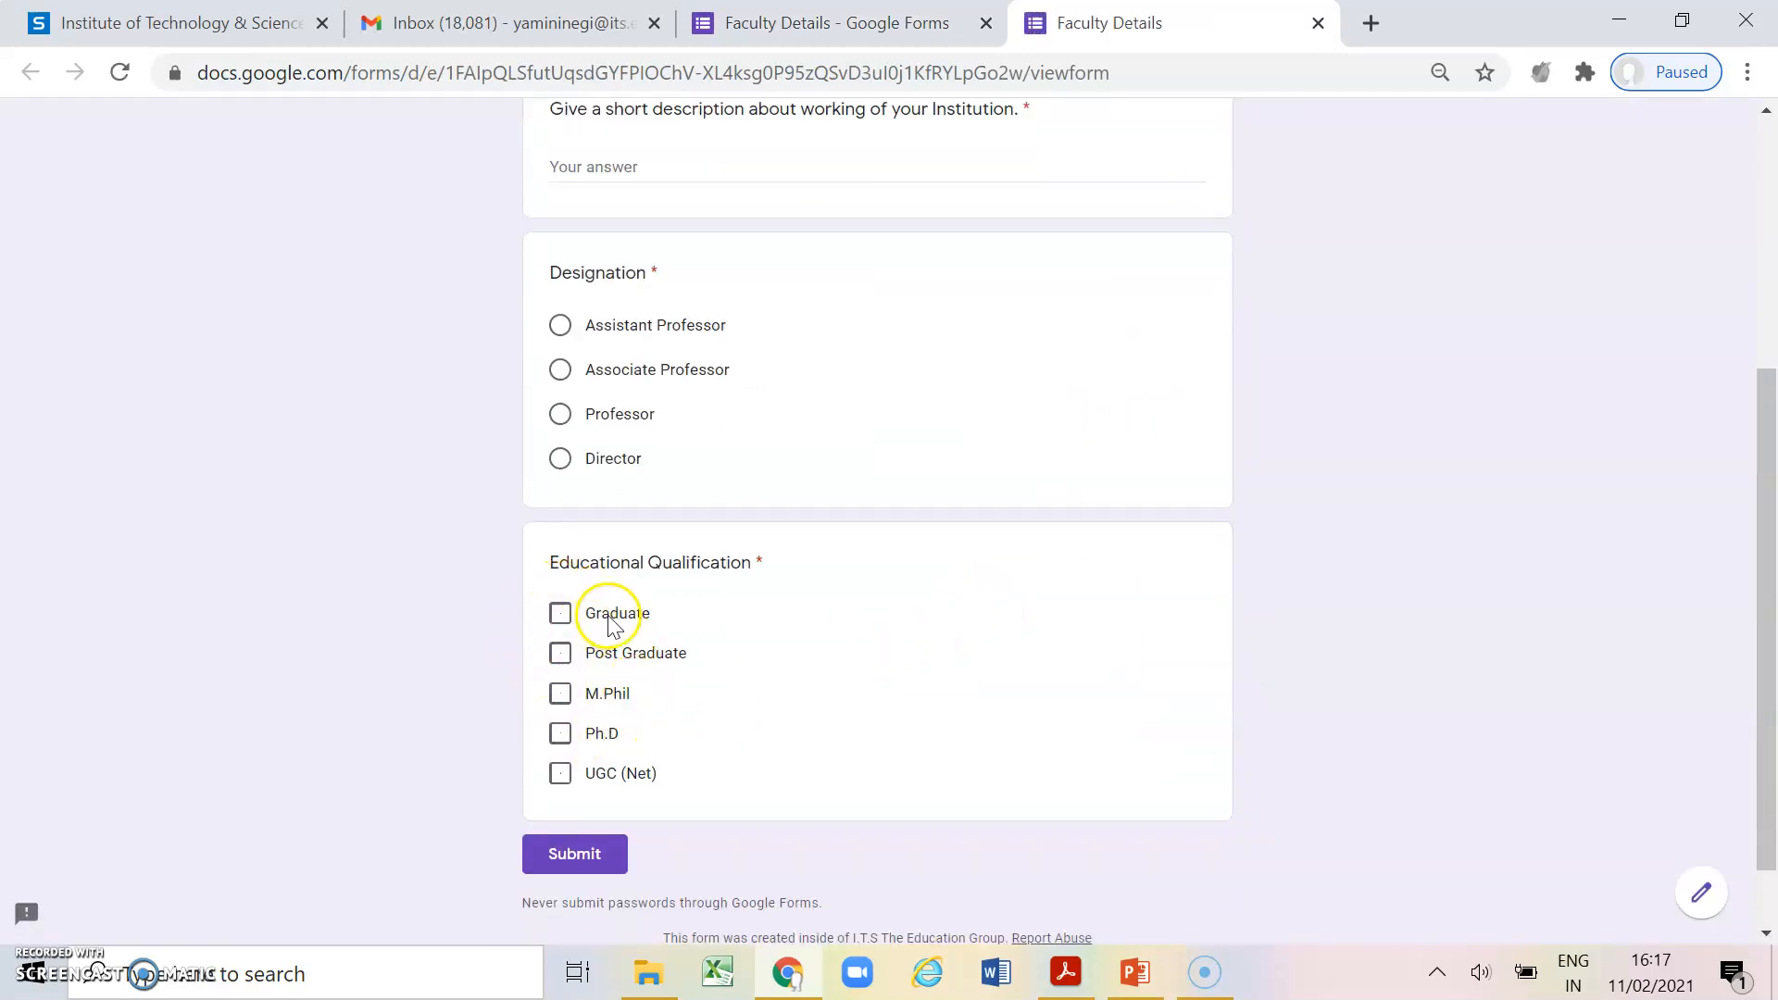
left_click(561, 615)
left_click(563, 659)
left_click(561, 736)
left_click(561, 785)
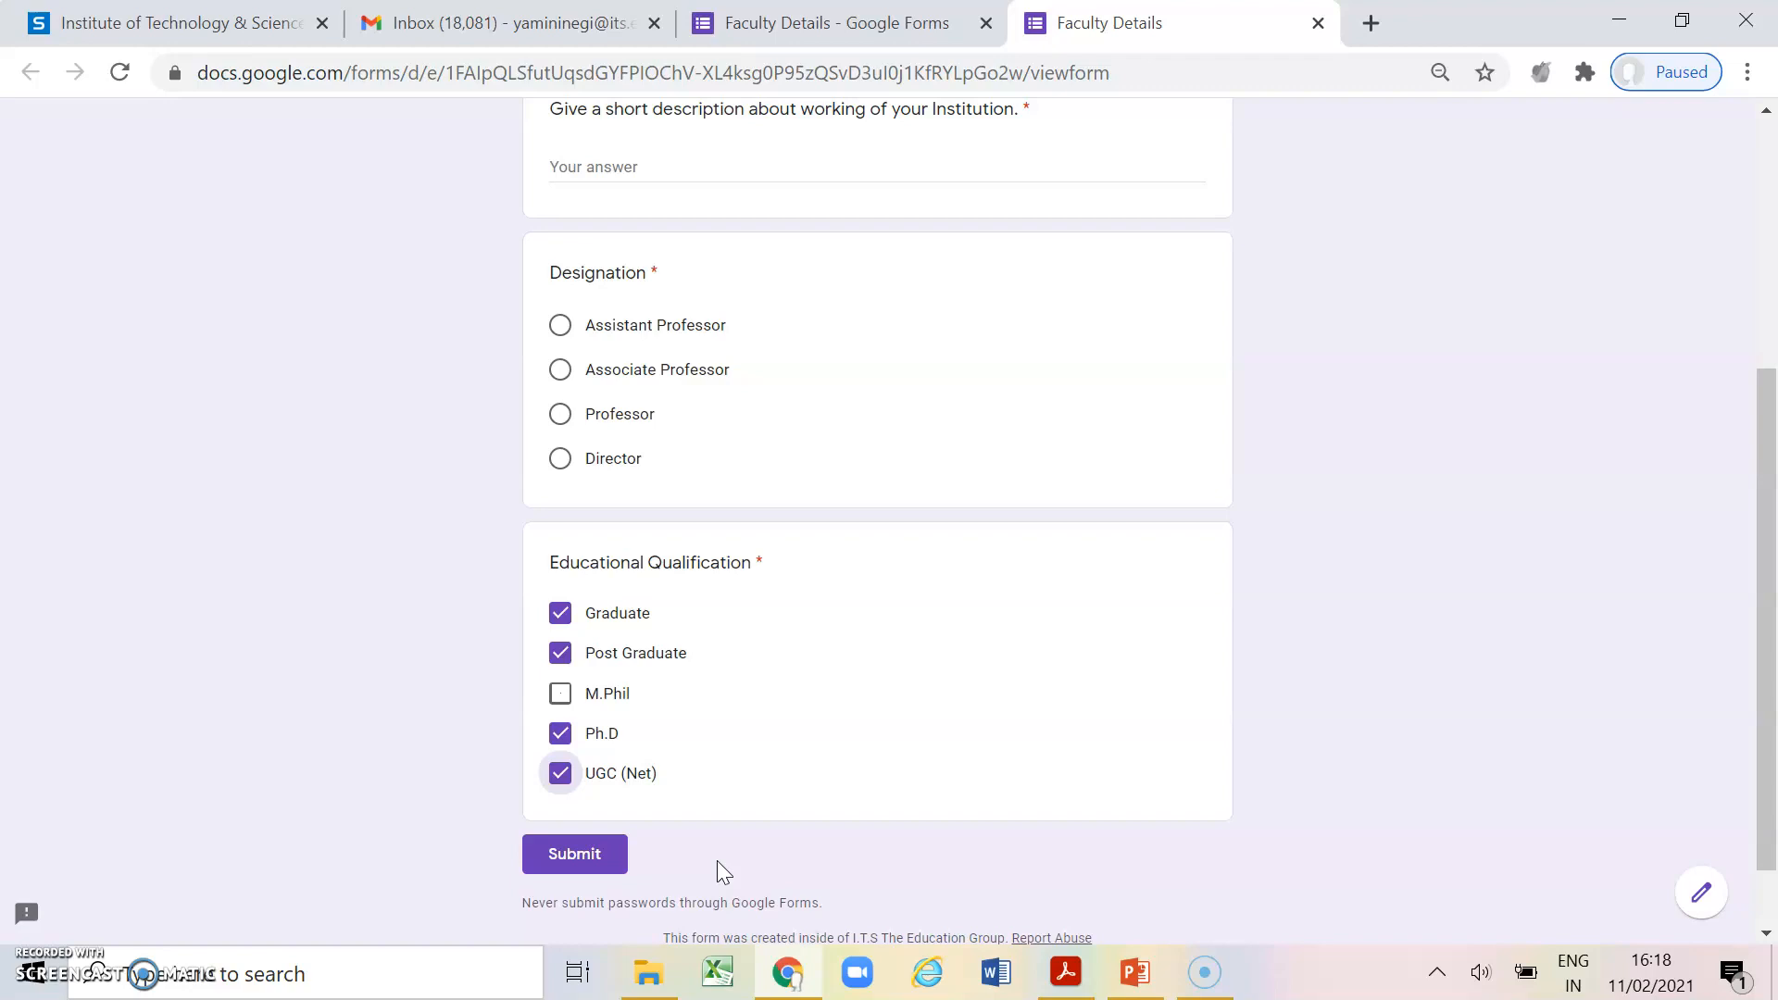
left_click(1315, 26)
left_click(1025, 226)
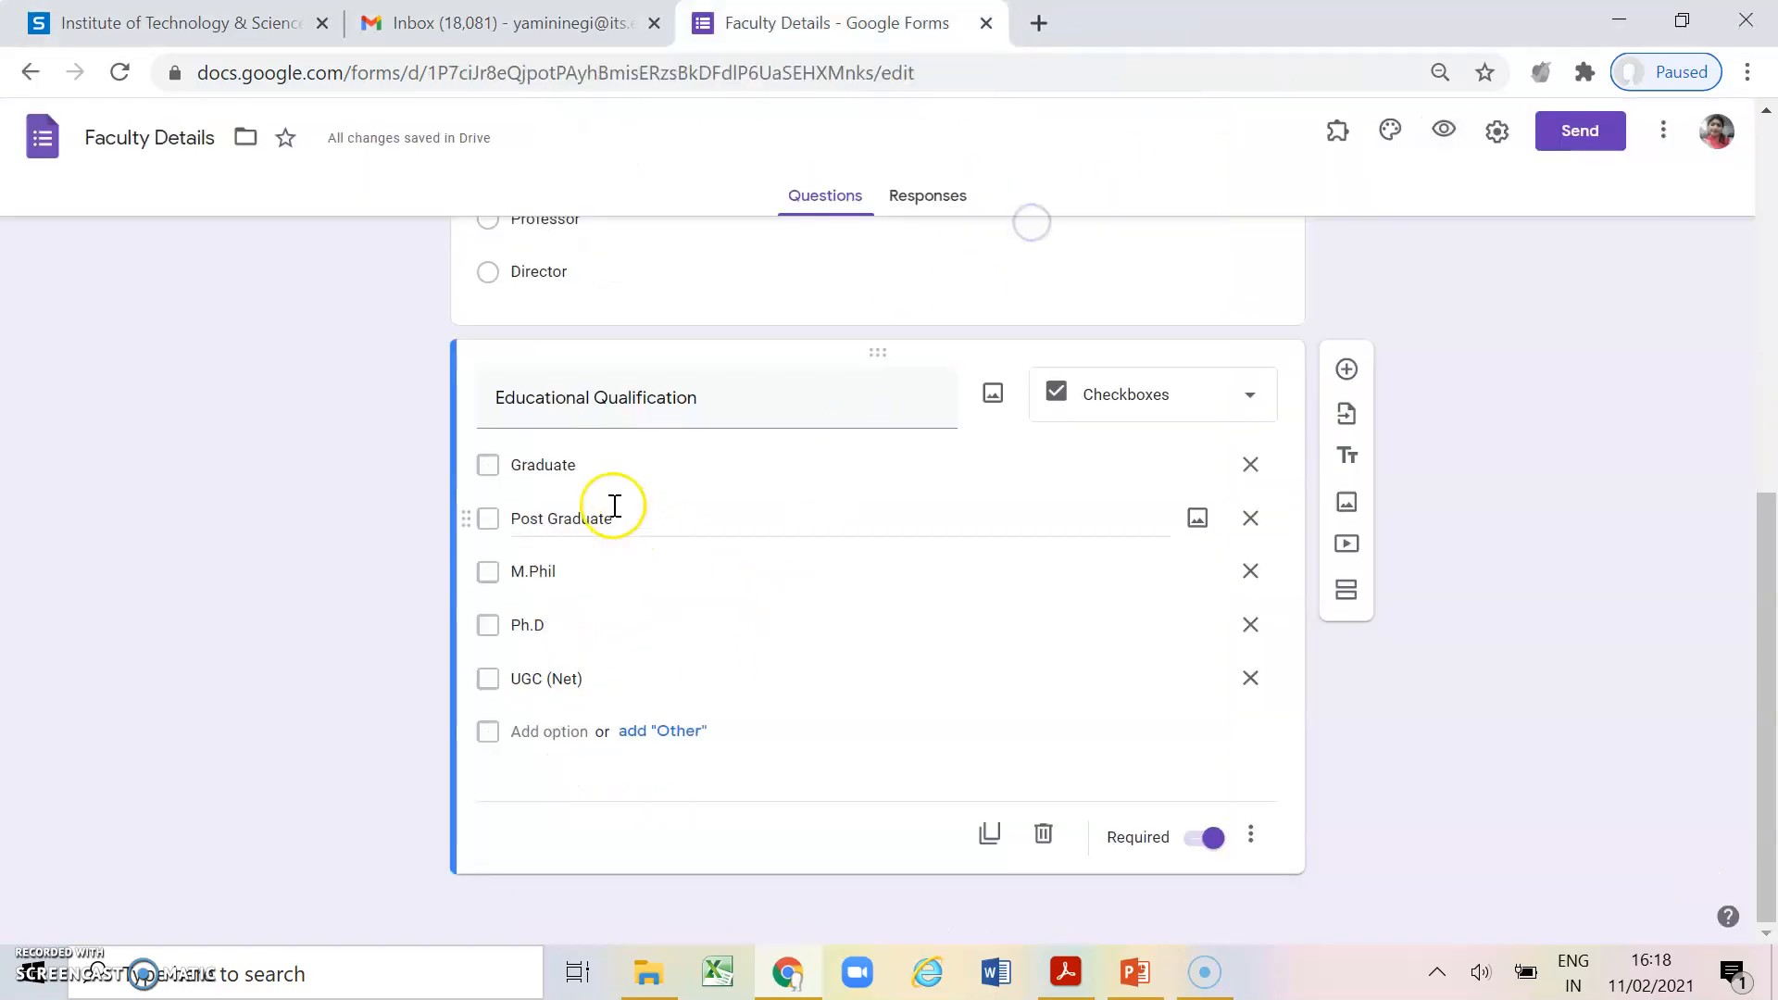
Reword the first two Educational Qualification options as "Graduation" and "Post Graduation"
left_click(595, 464)
type("io")
left_click(670, 521)
key("BackSpace")
type("ion")
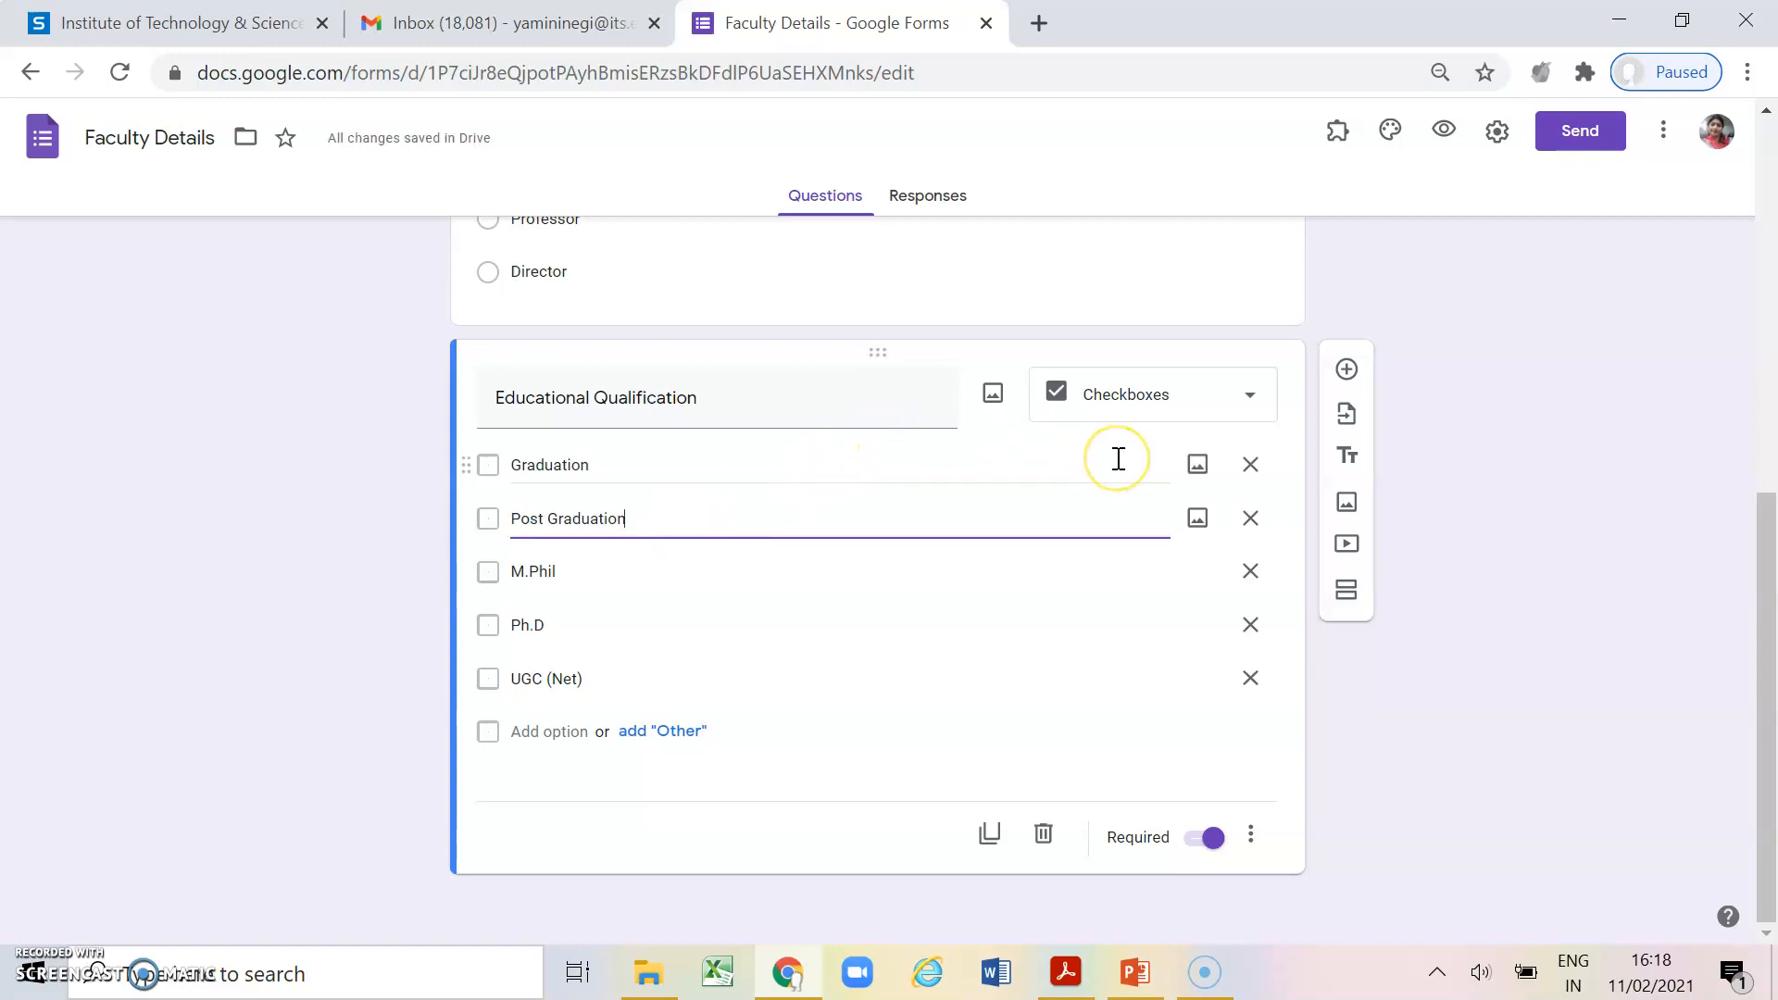
scroll(1115, 457, "up", 4)
scroll(1115, 456, "down", 4)
left_click(1244, 389)
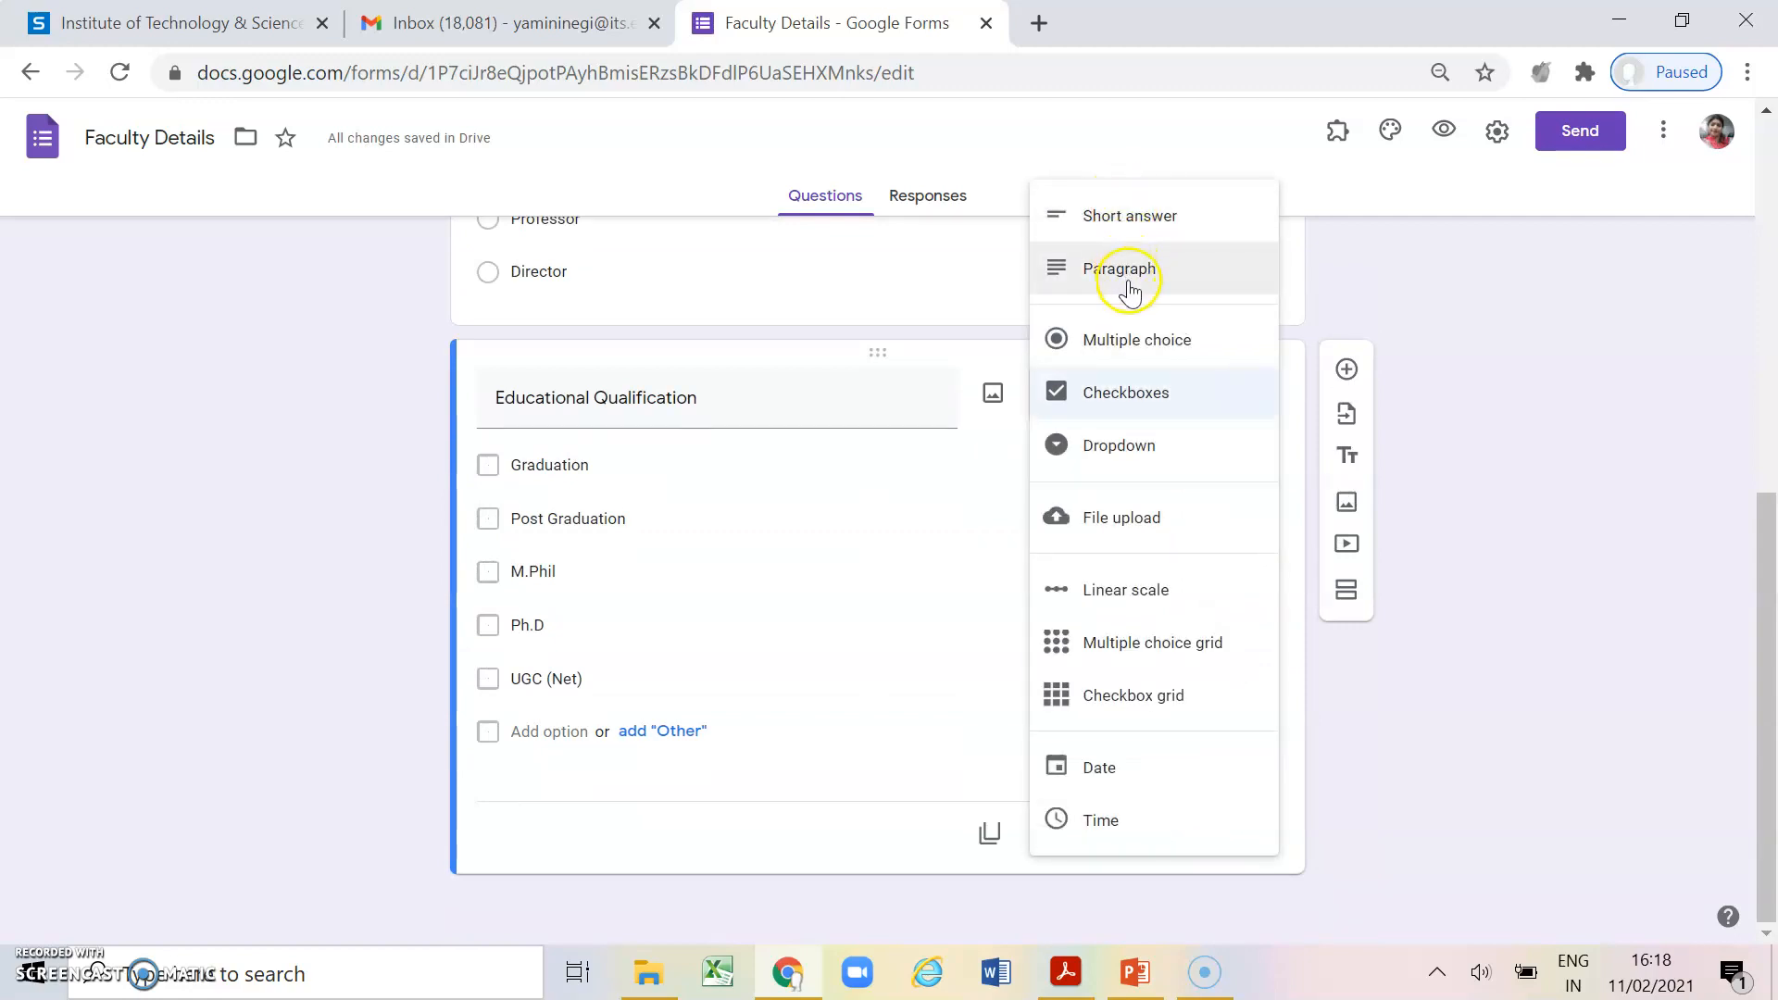
left_click(1134, 419)
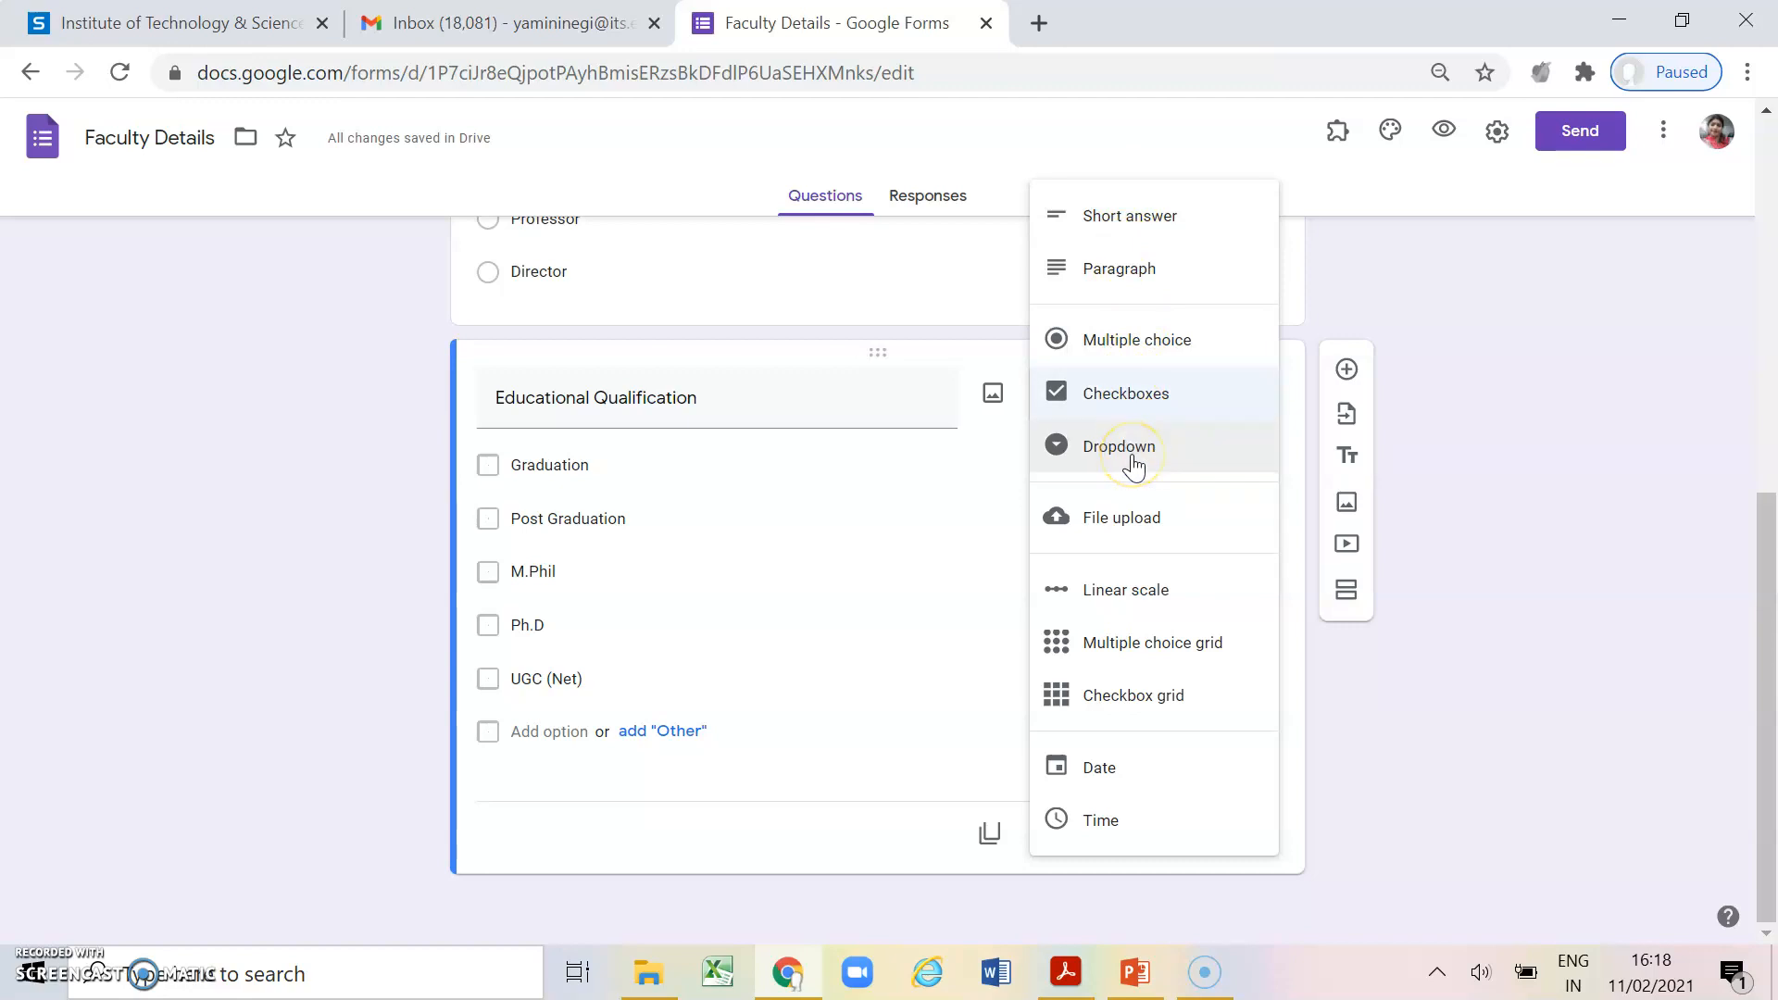
left_click(1560, 706)
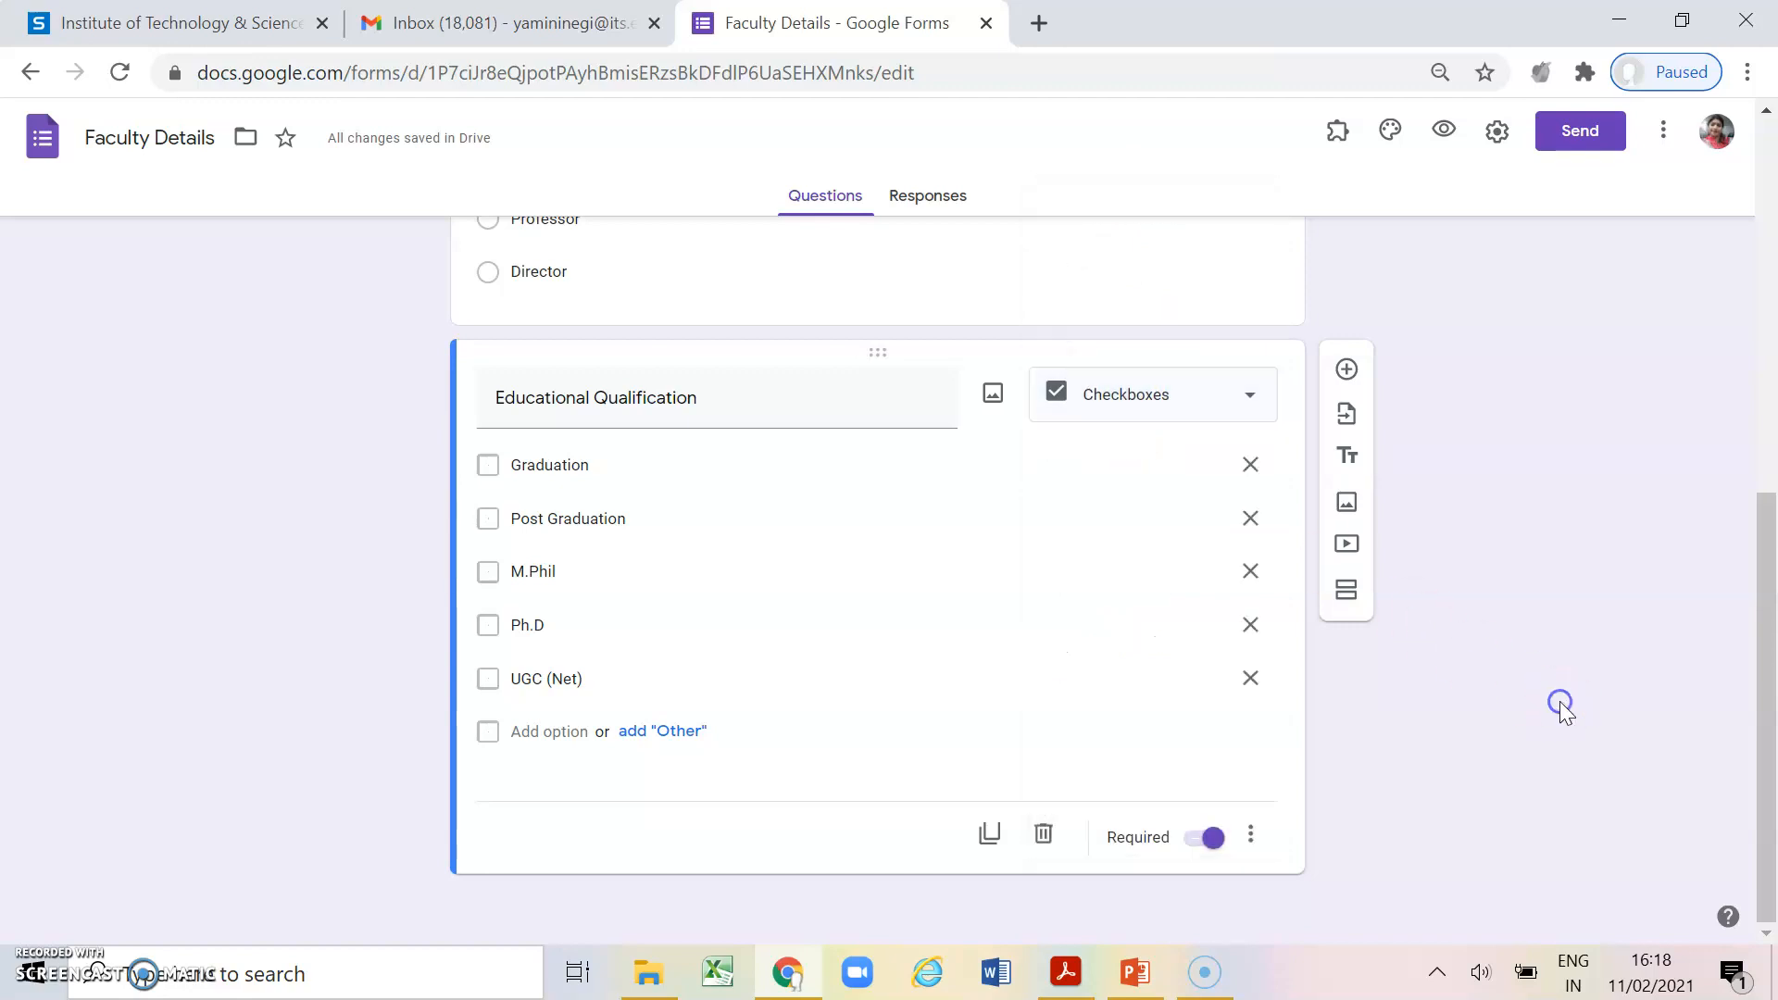
Add a Dropdown question titled "Do you want to attend this FDP?" below Educational Qualification
left_click(1348, 371)
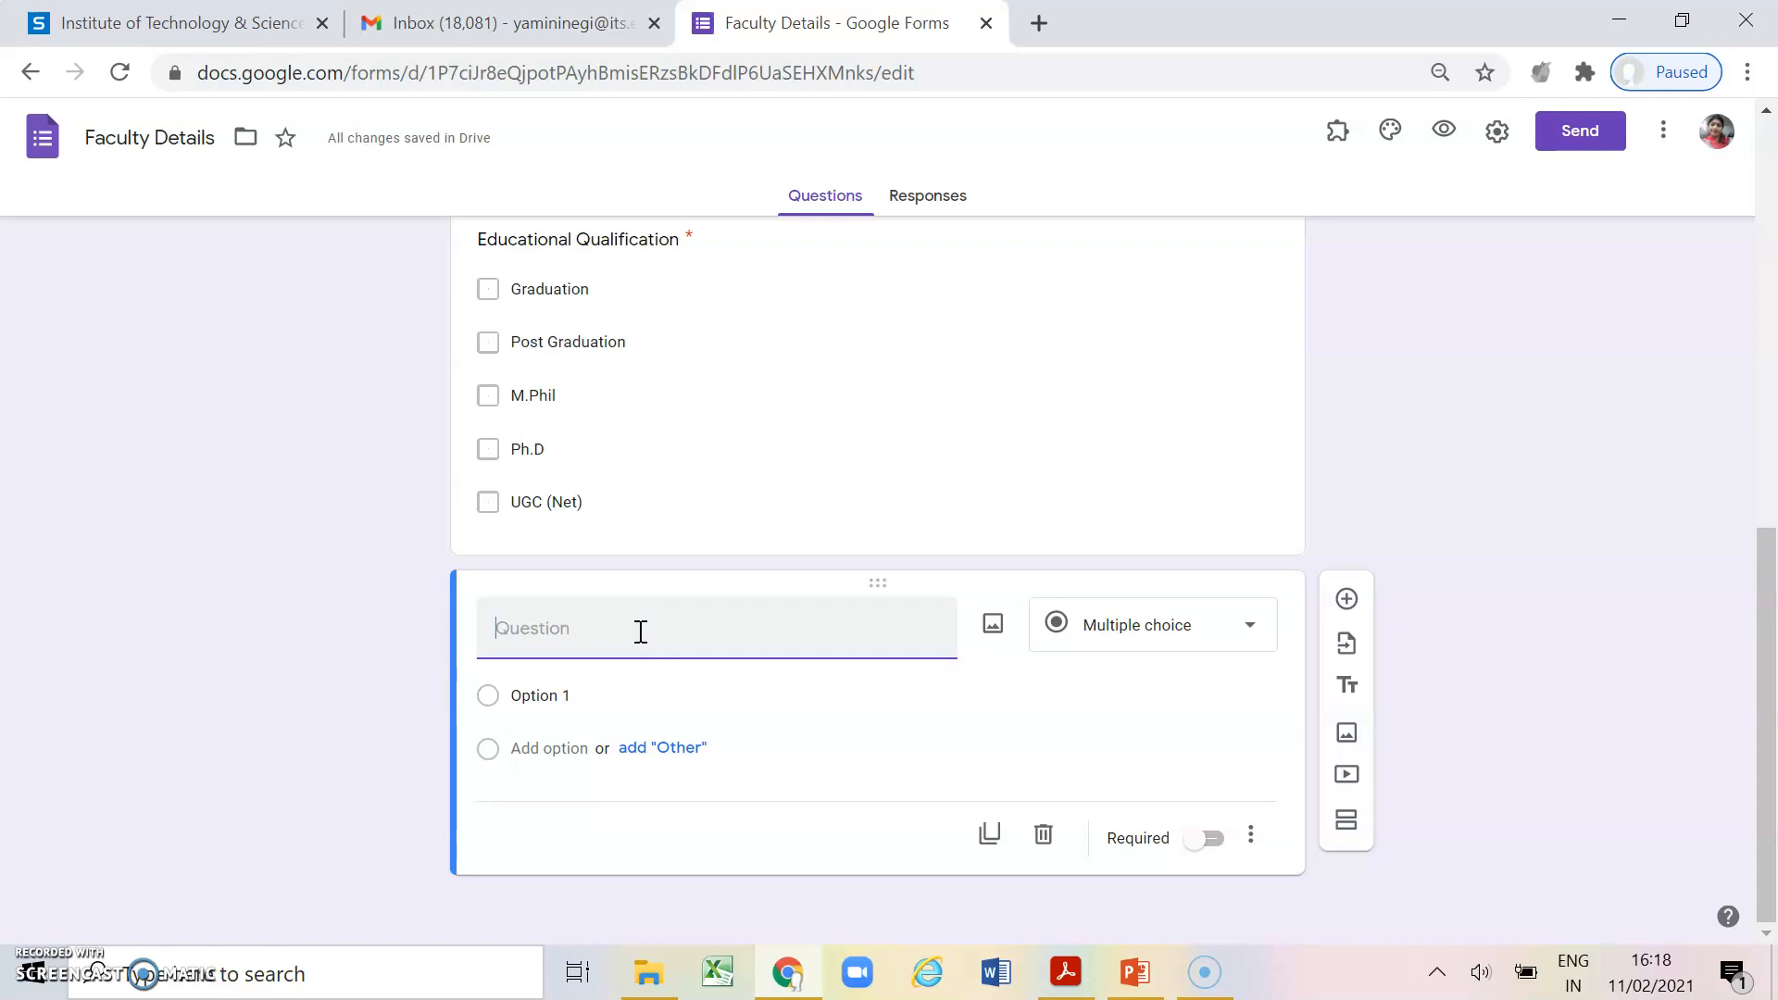
left_click(640, 632)
type("Do you w")
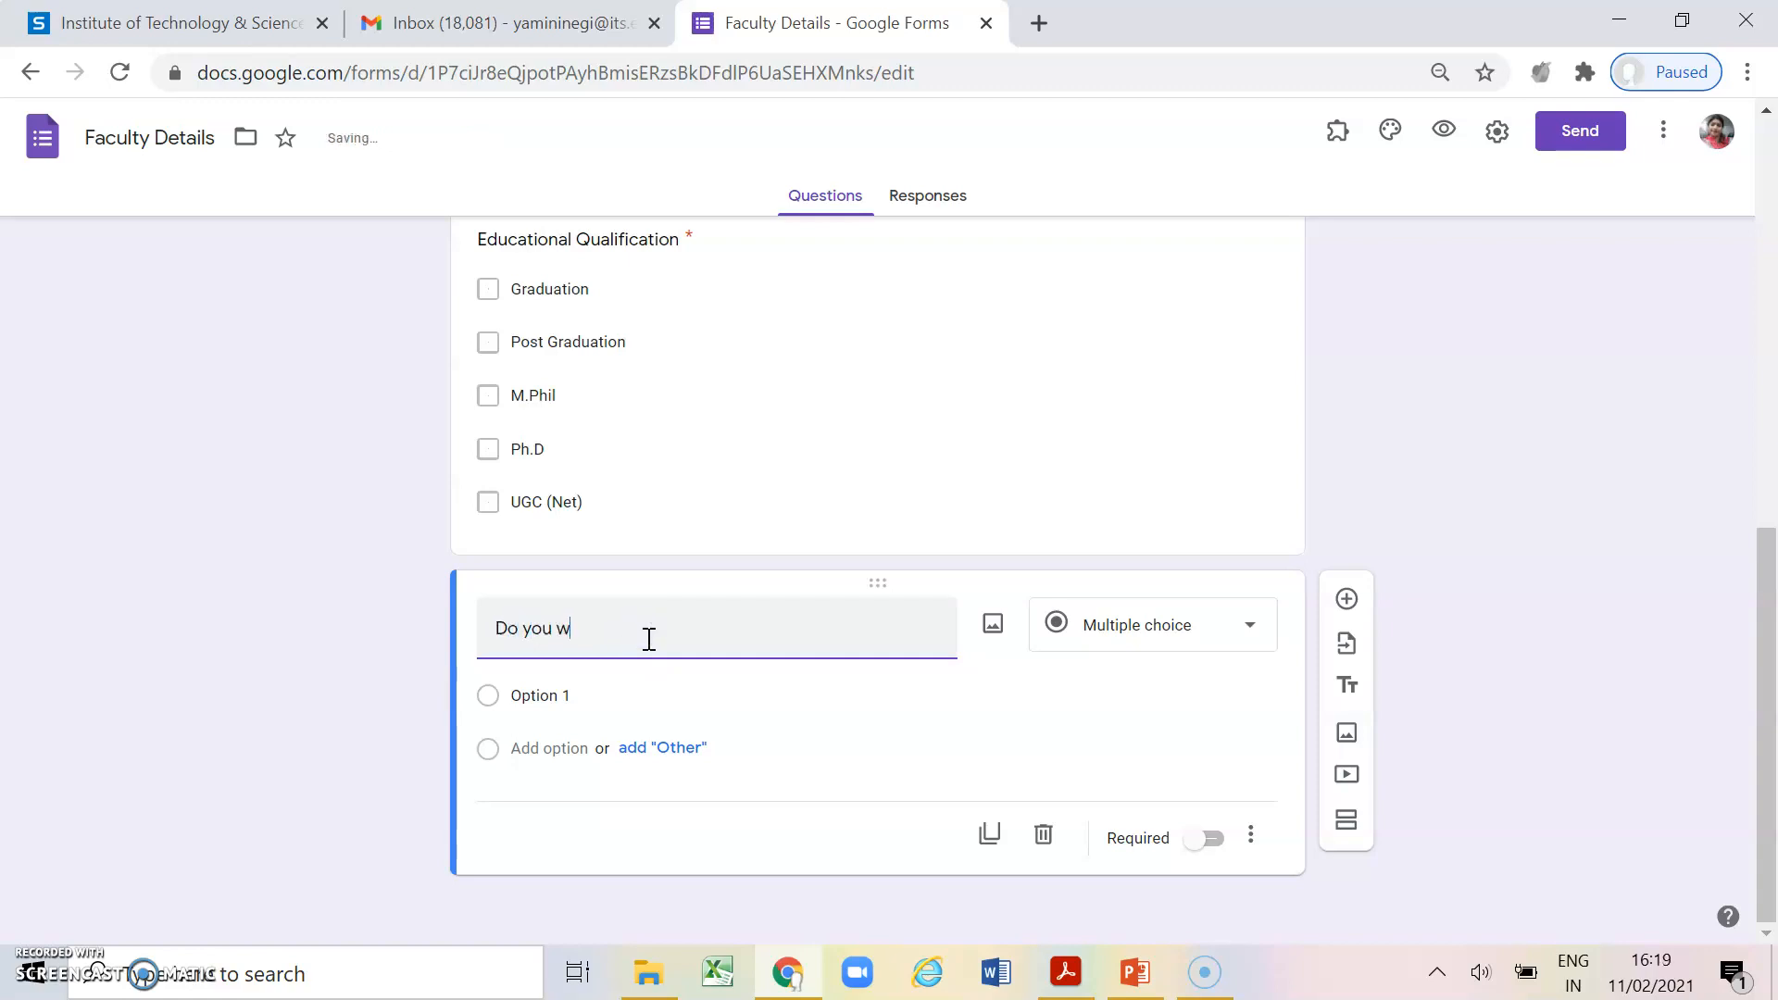
type("ant to attend this FDP?")
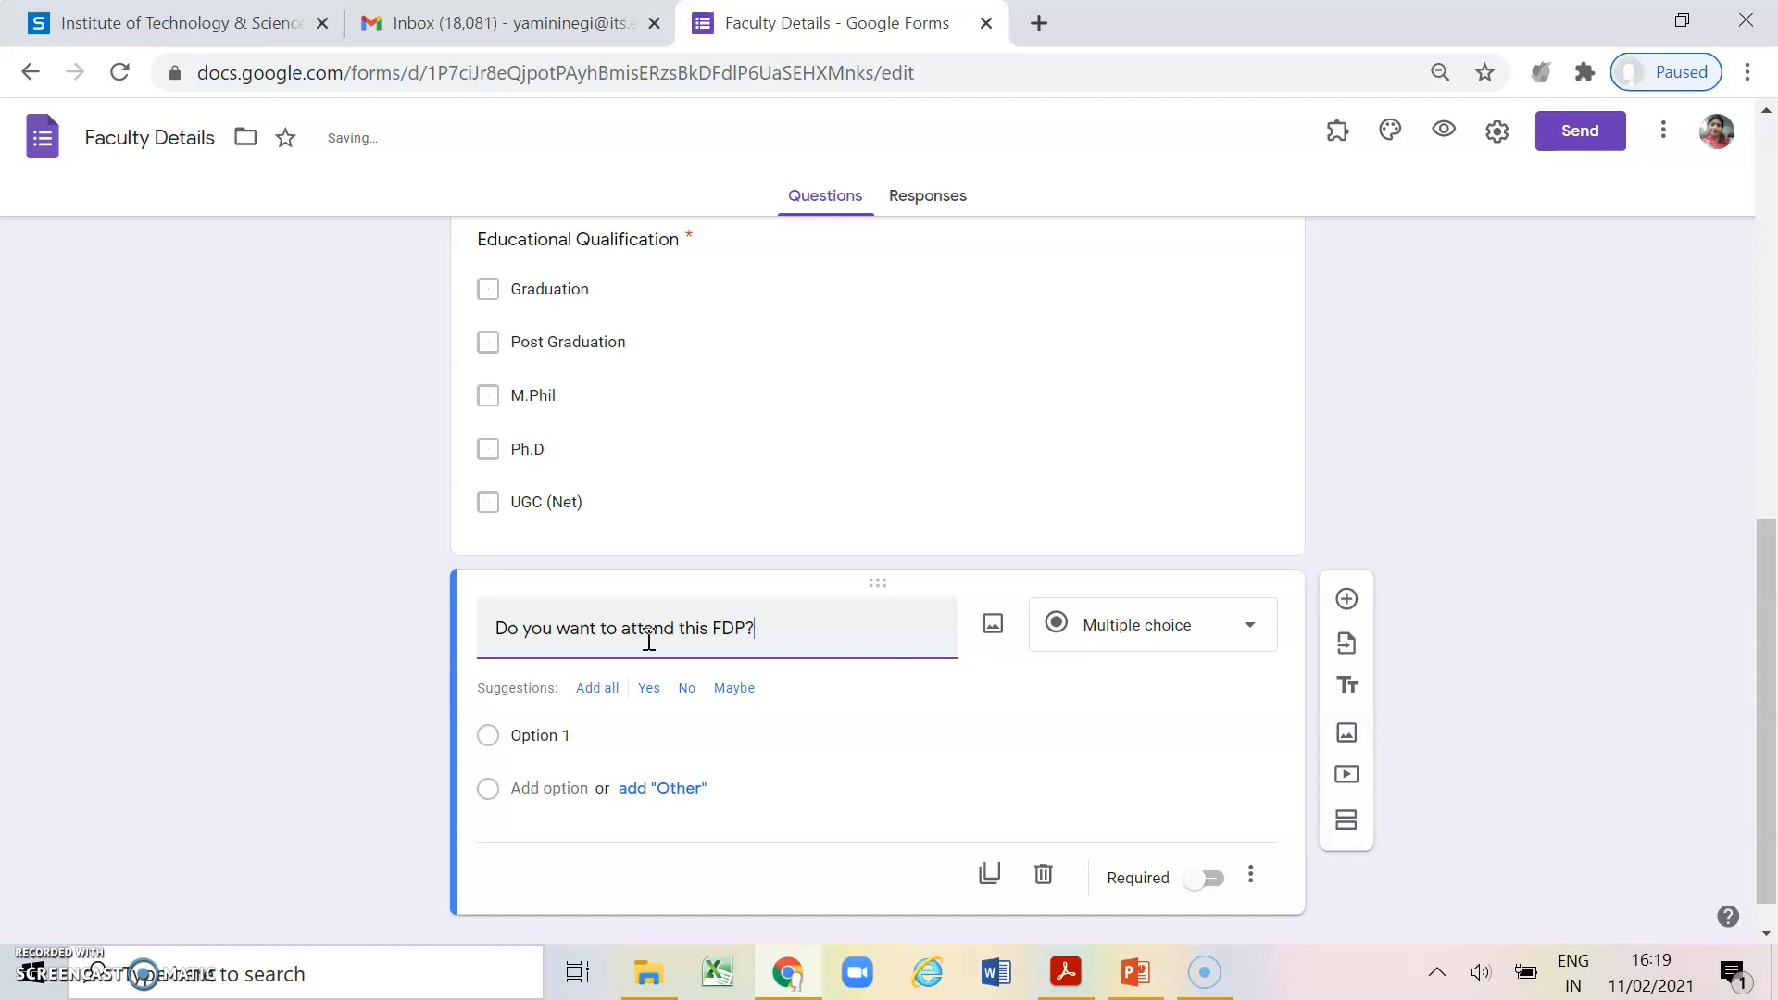
left_click(1082, 630)
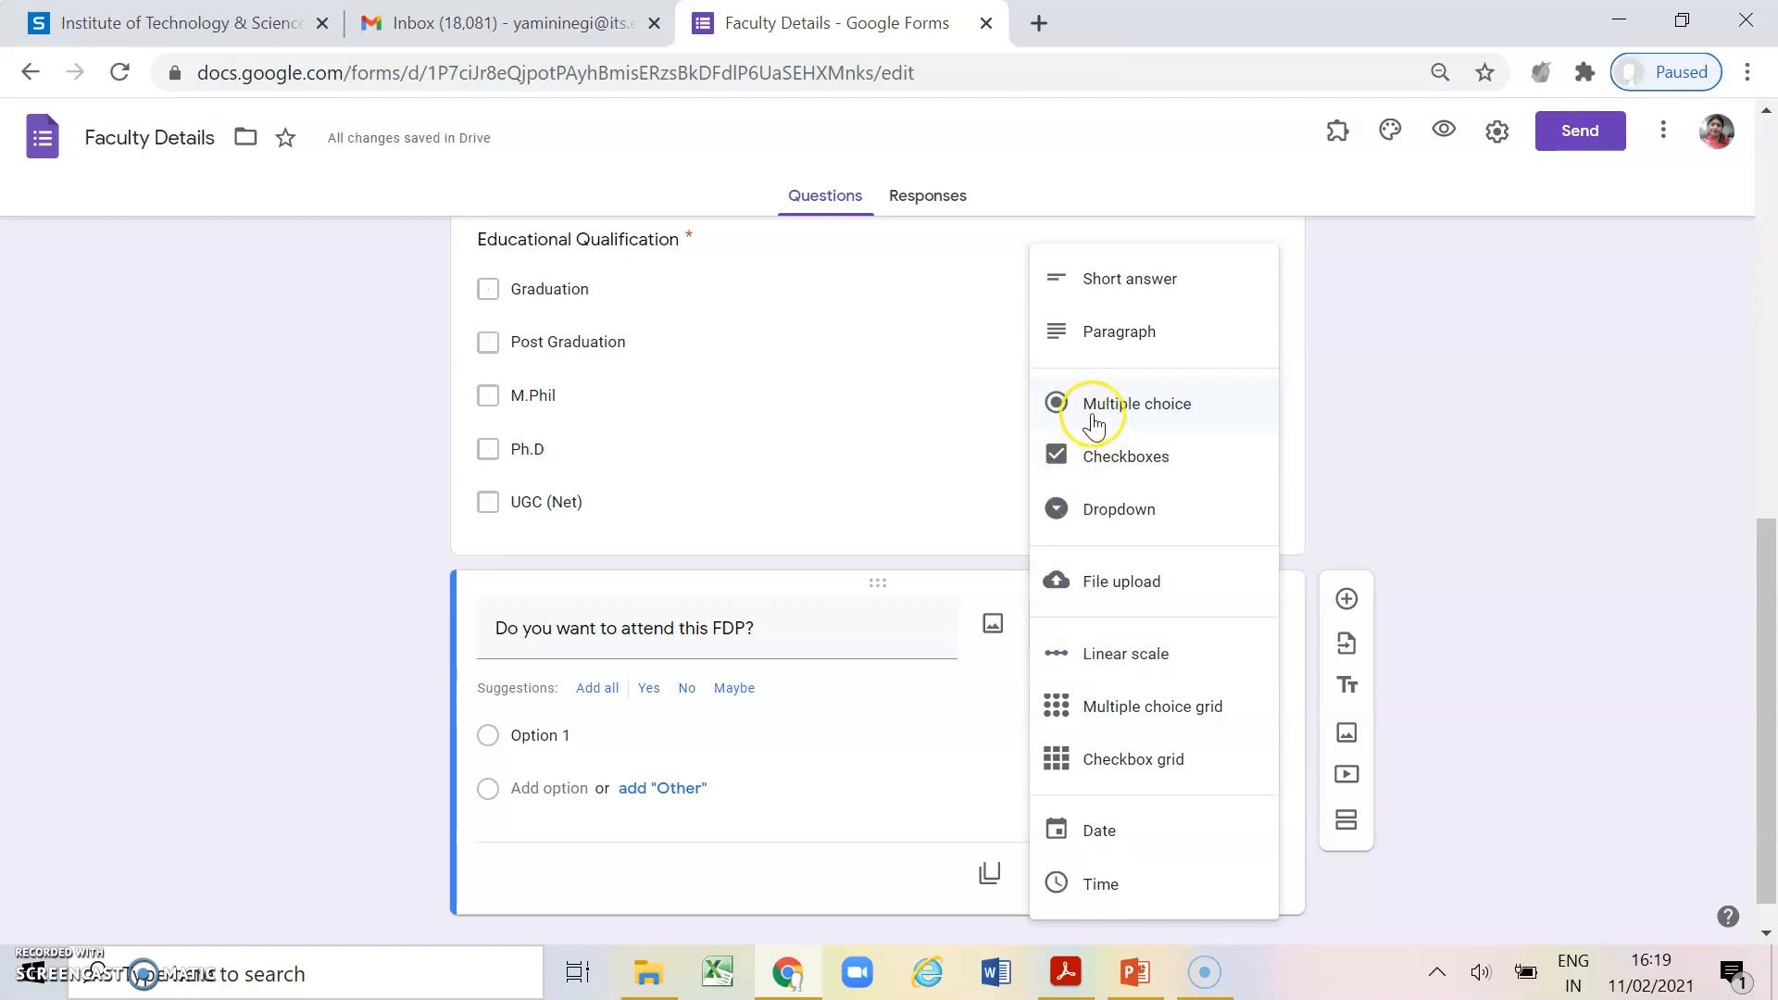
left_click(1082, 511)
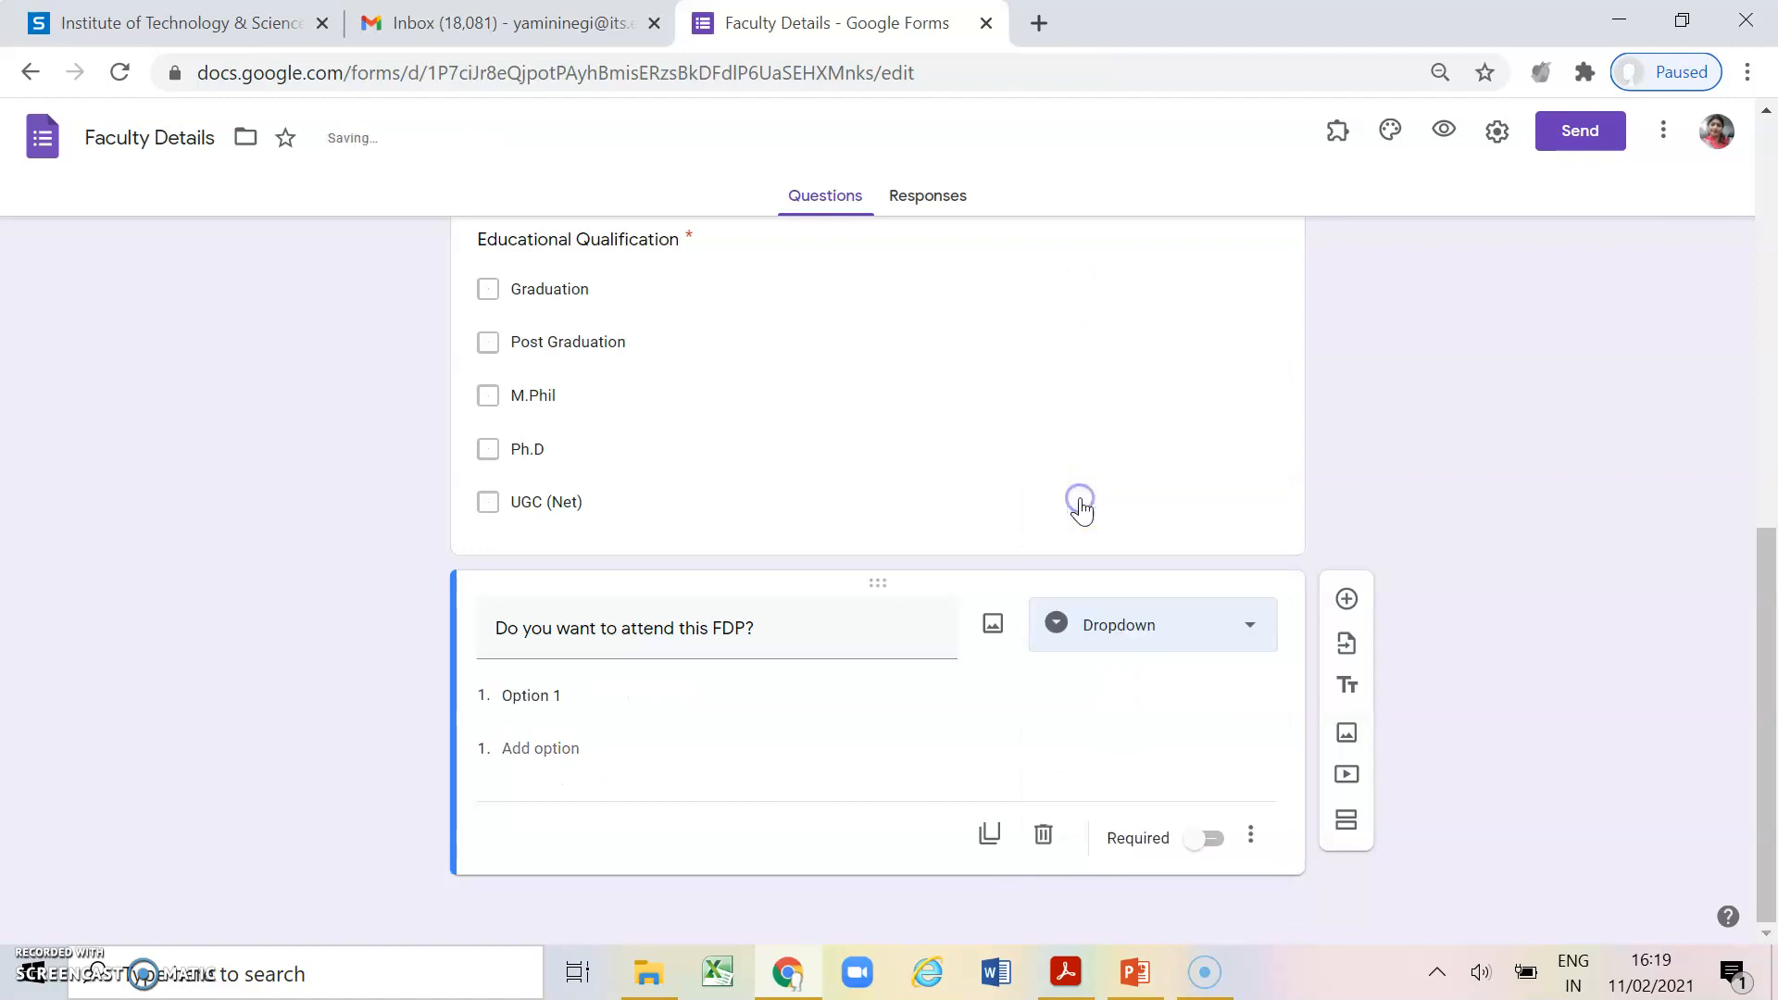
Give the FDP attendance question the options "Yes" and "No" and make it required
left_click(659, 692)
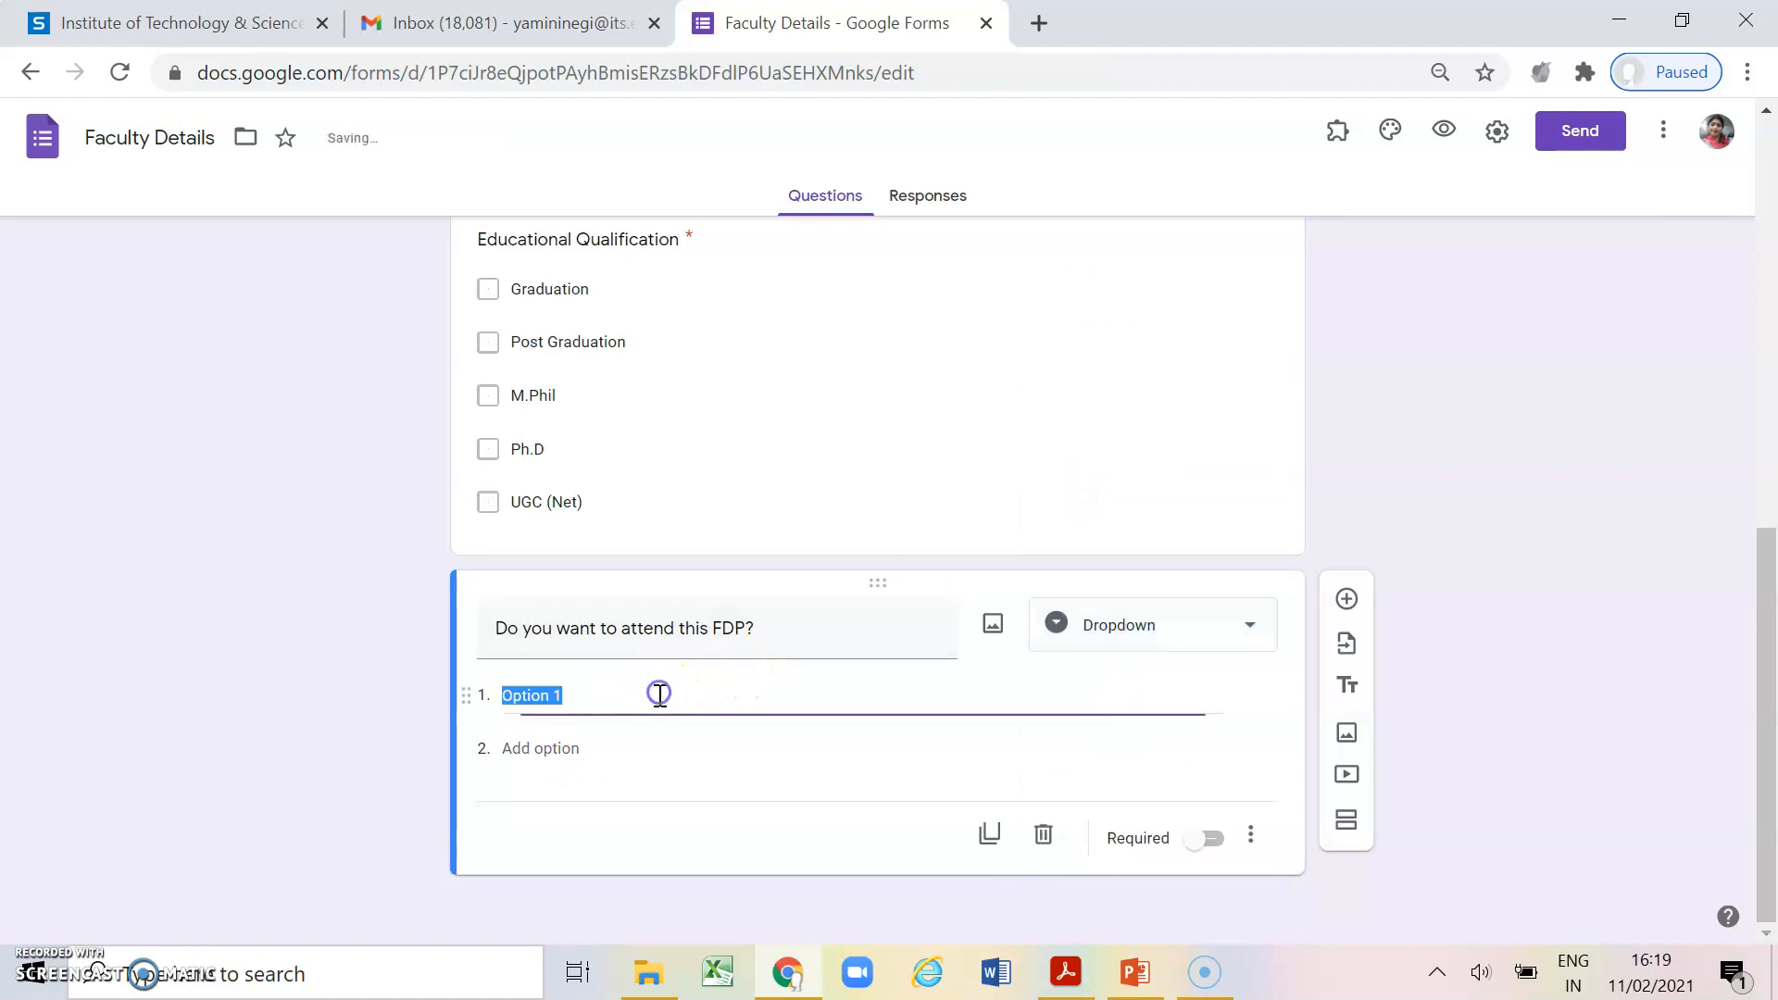
type("Yes")
left_click(682, 746)
left_click(568, 754)
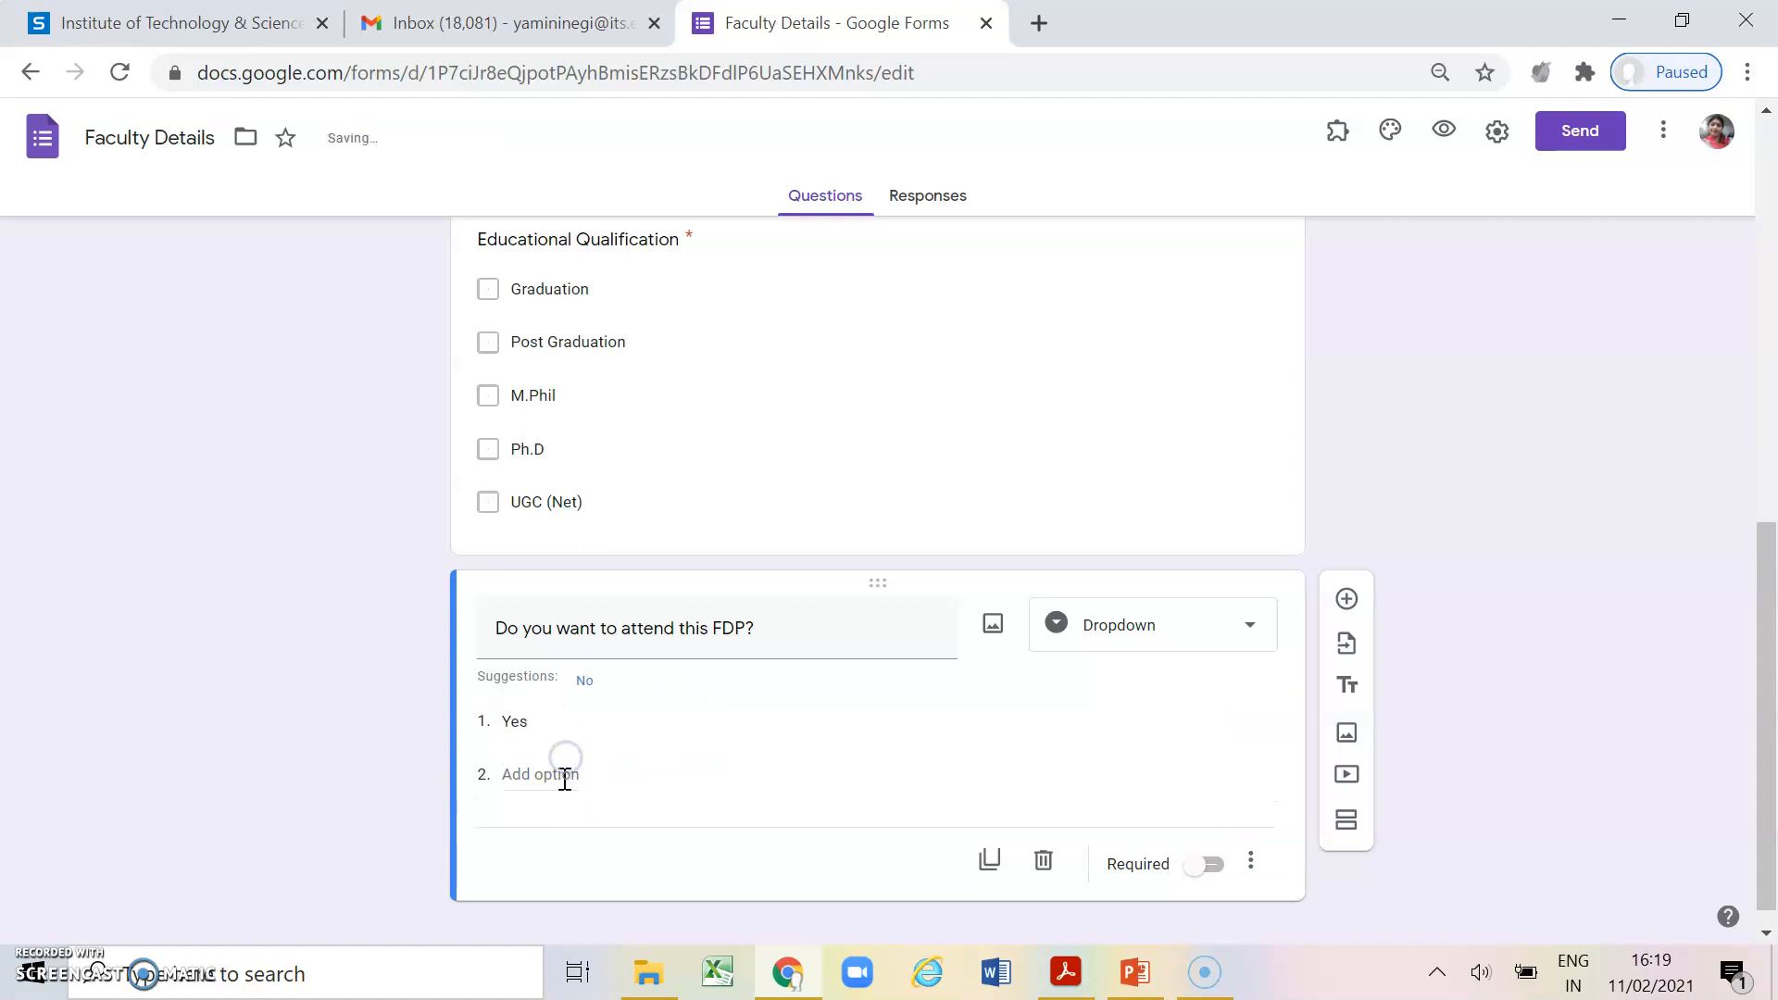
left_click(245, 736)
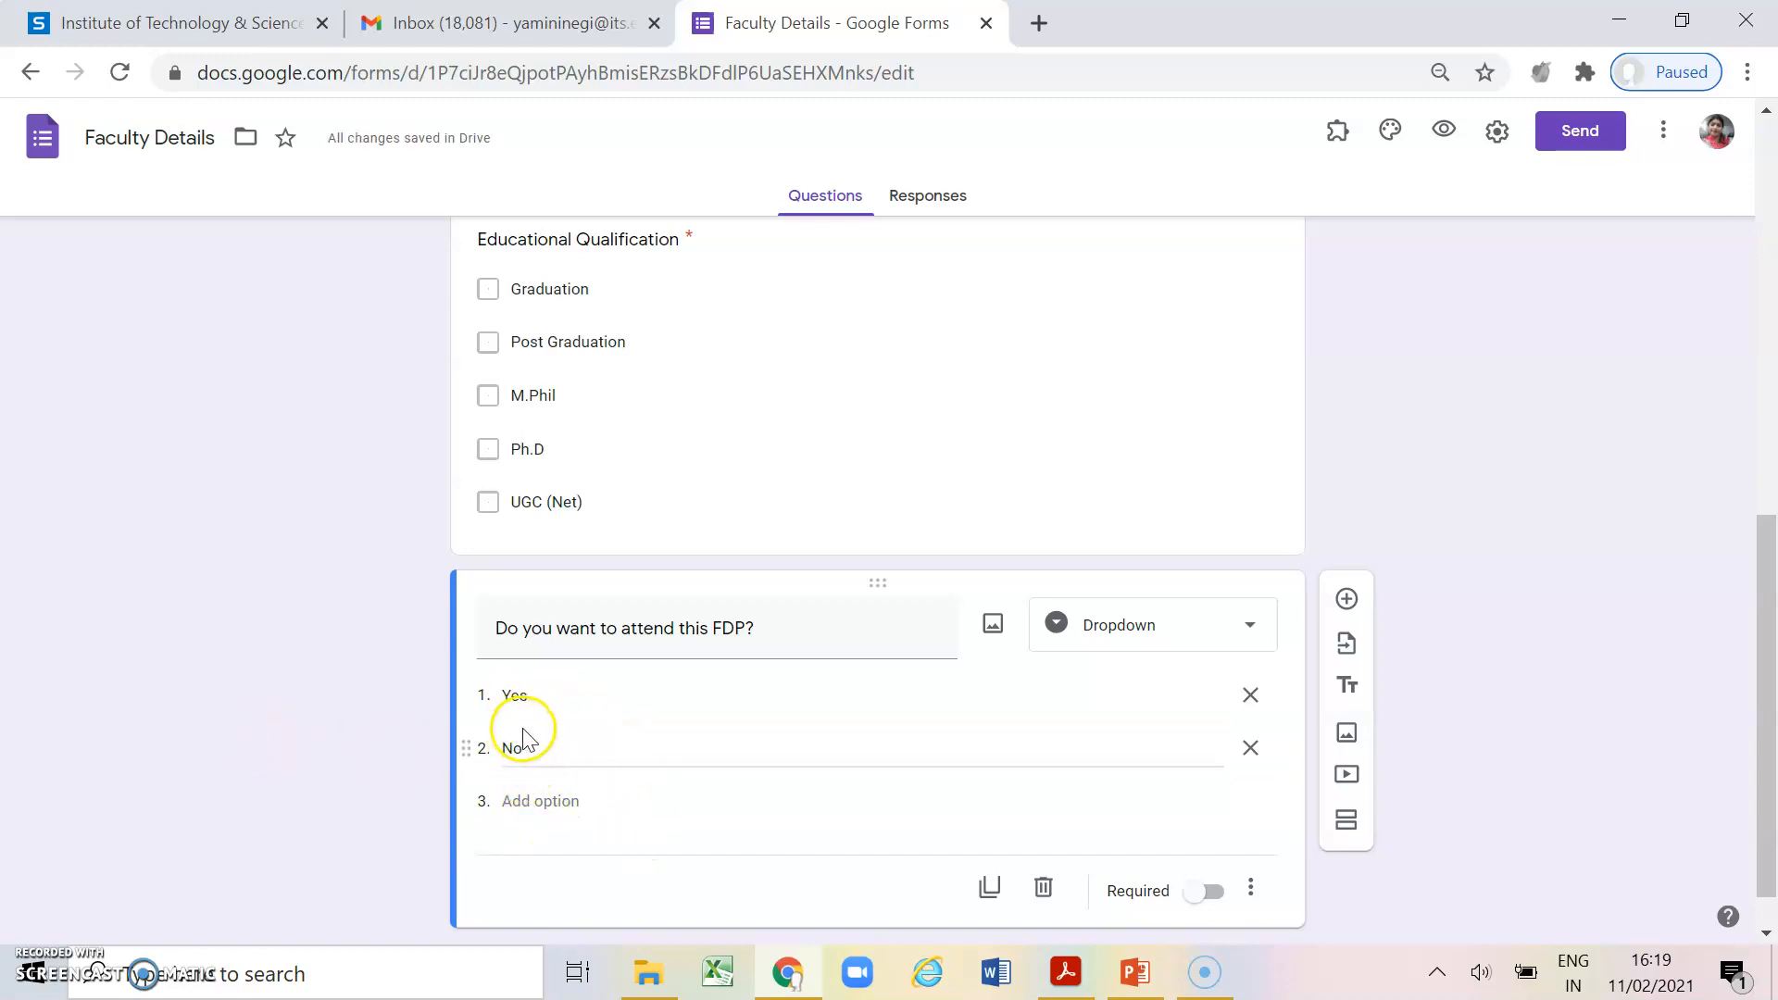
left_click(1219, 897)
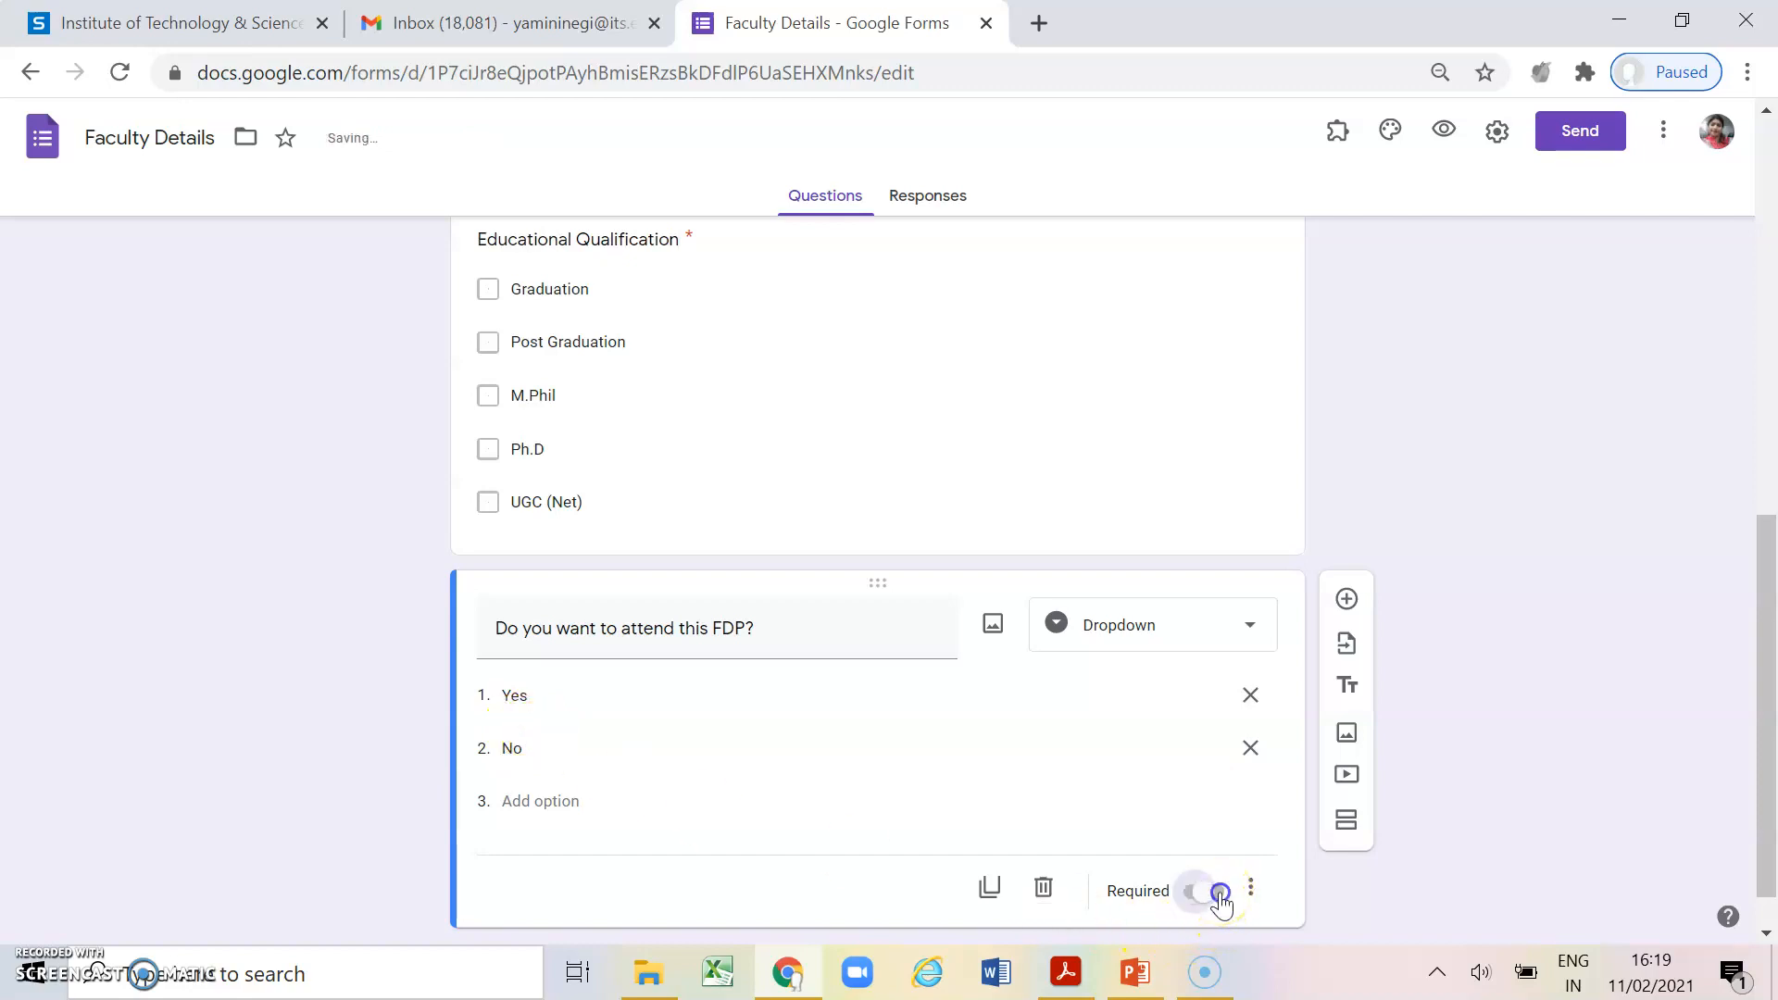
Preview the whole form, look at the dropdown choices of the FDP attendance question, and leave the preview without choosing an answer
left_click(1438, 134)
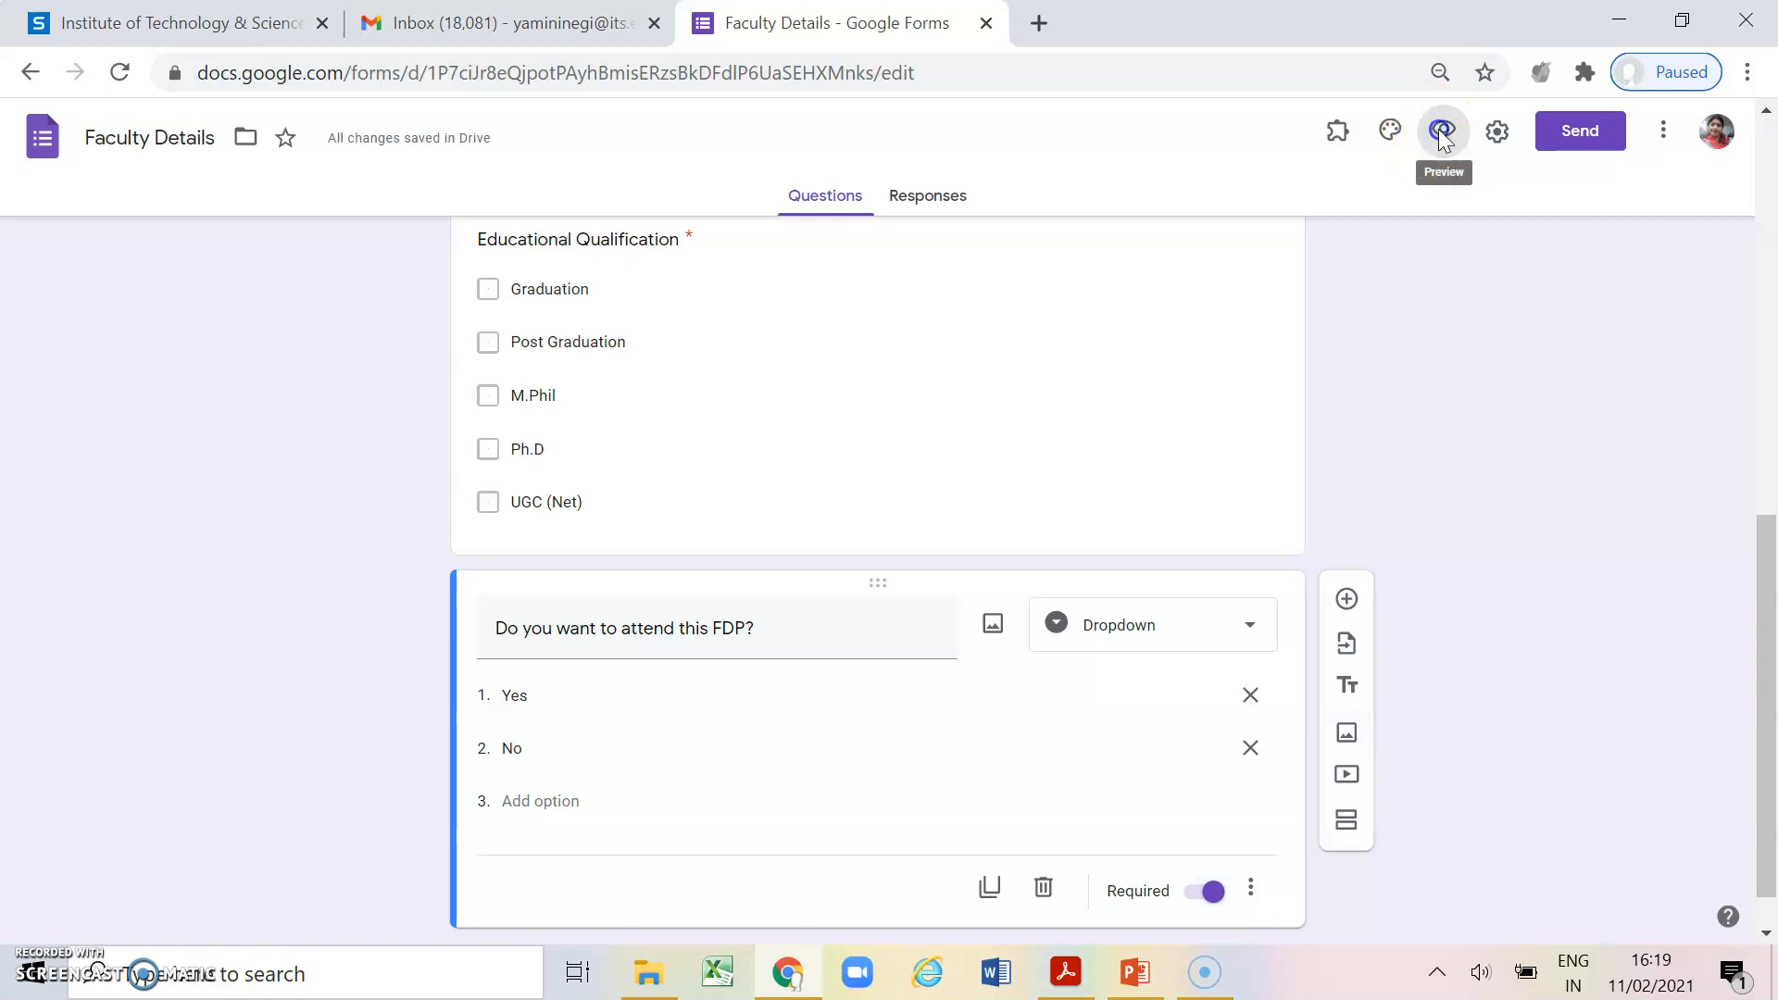
scroll(903, 614, "down", 4)
scroll(903, 613, "down", 3)
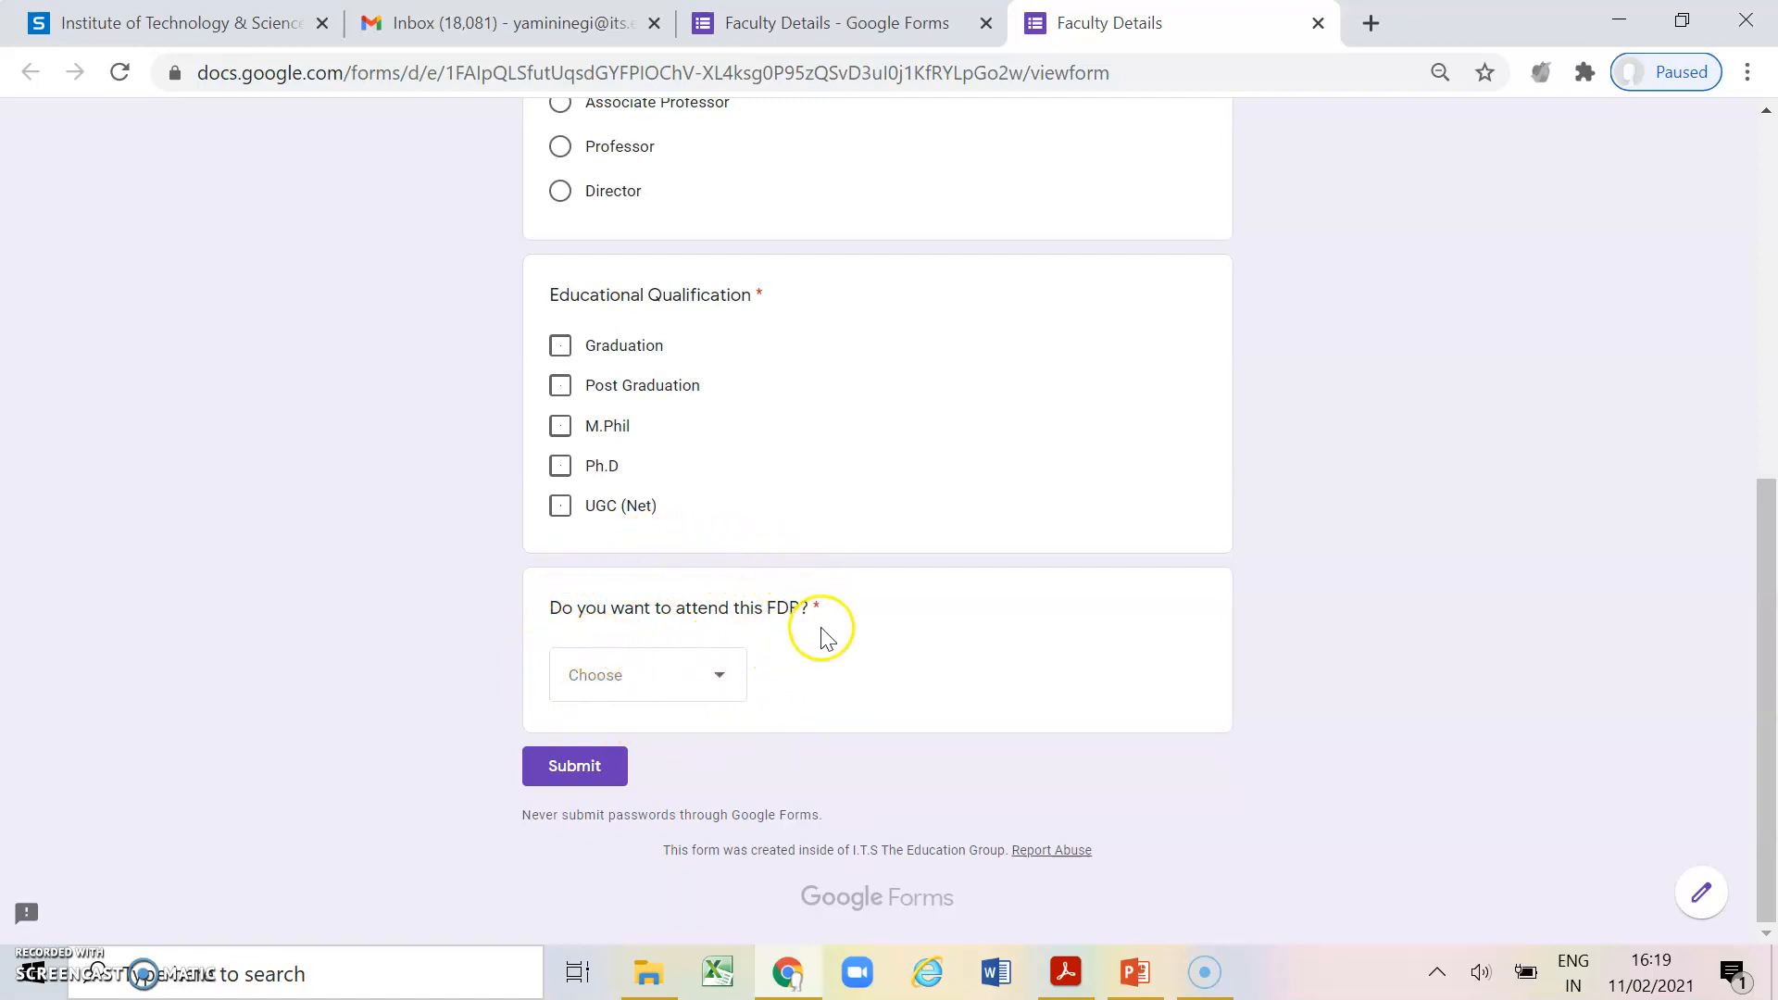
scroll(827, 612, "up", 6)
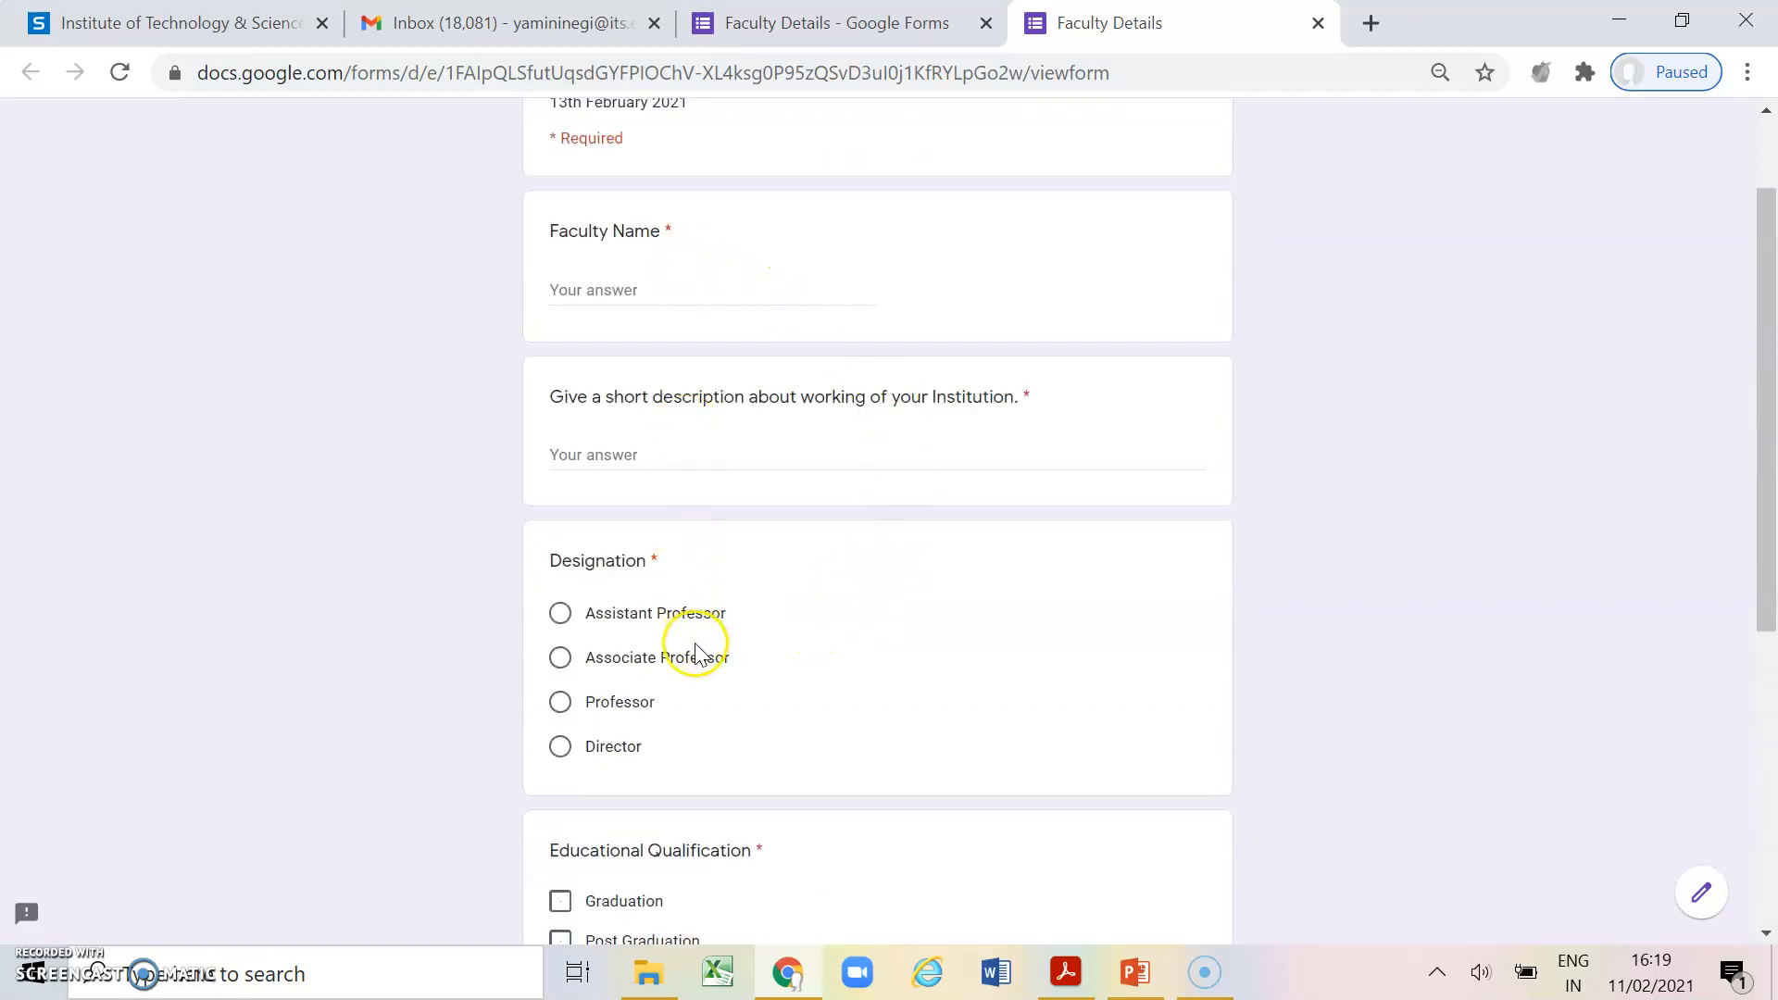
scroll(694, 642, "down", 3)
scroll(697, 654, "down", 3)
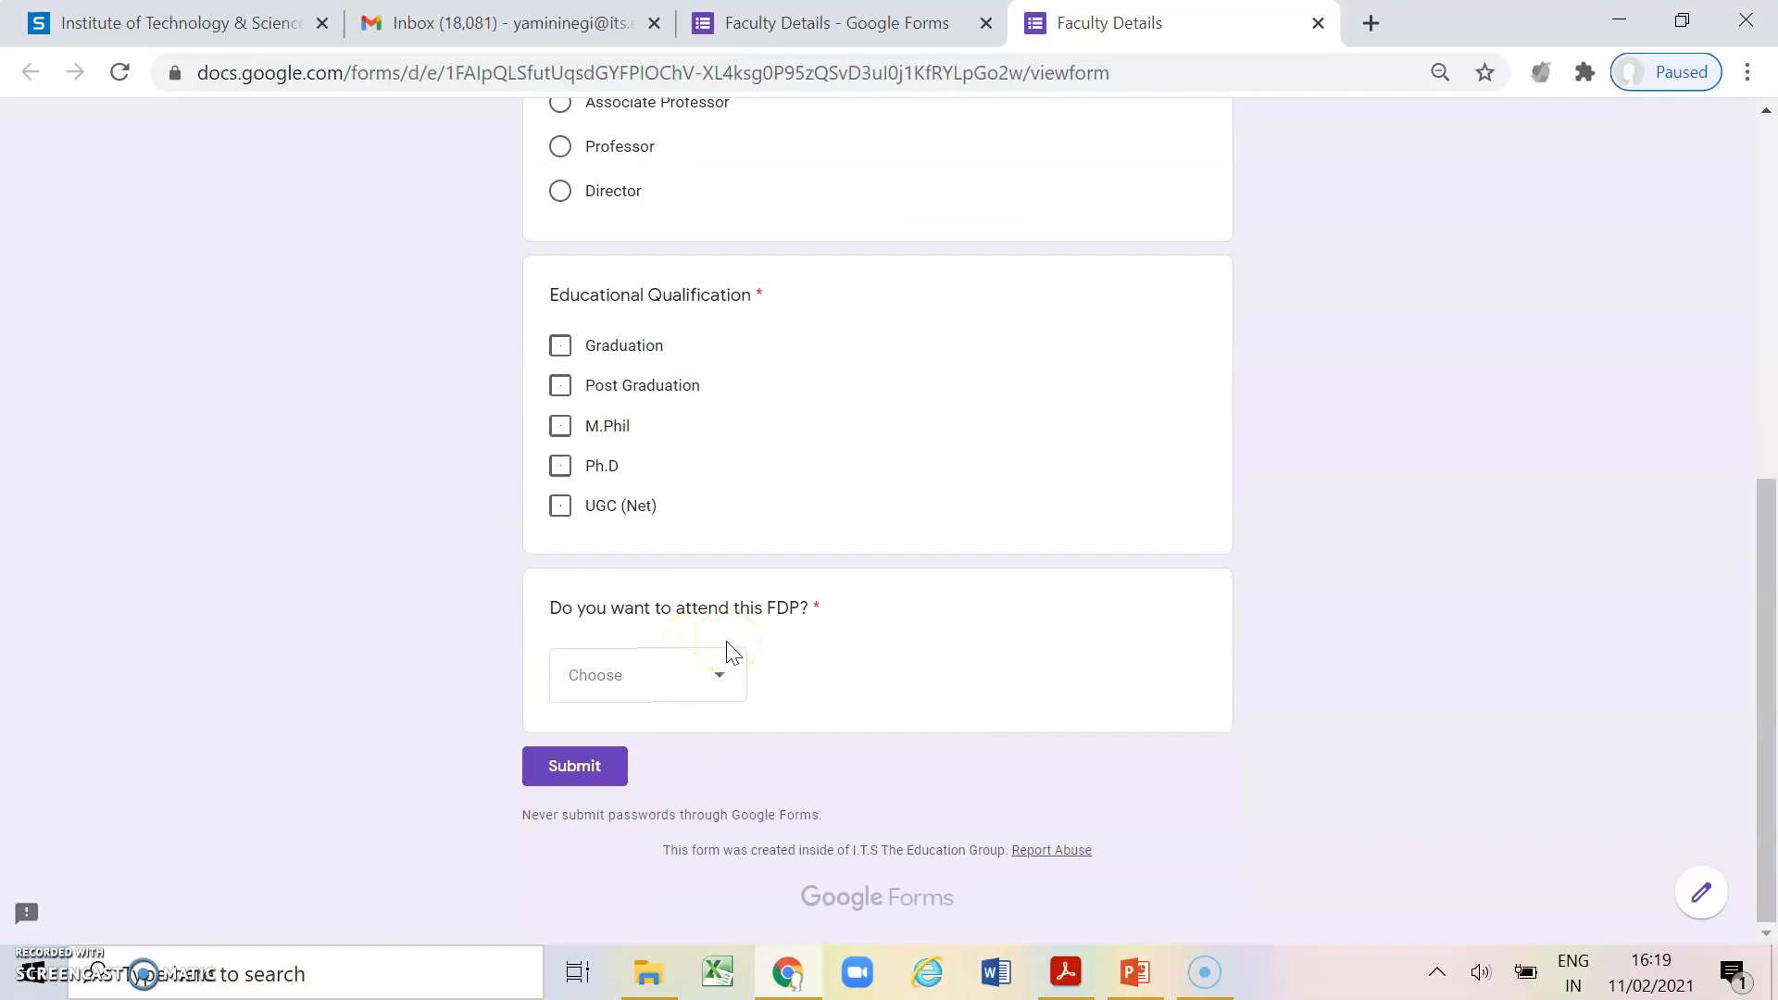
left_click(718, 688)
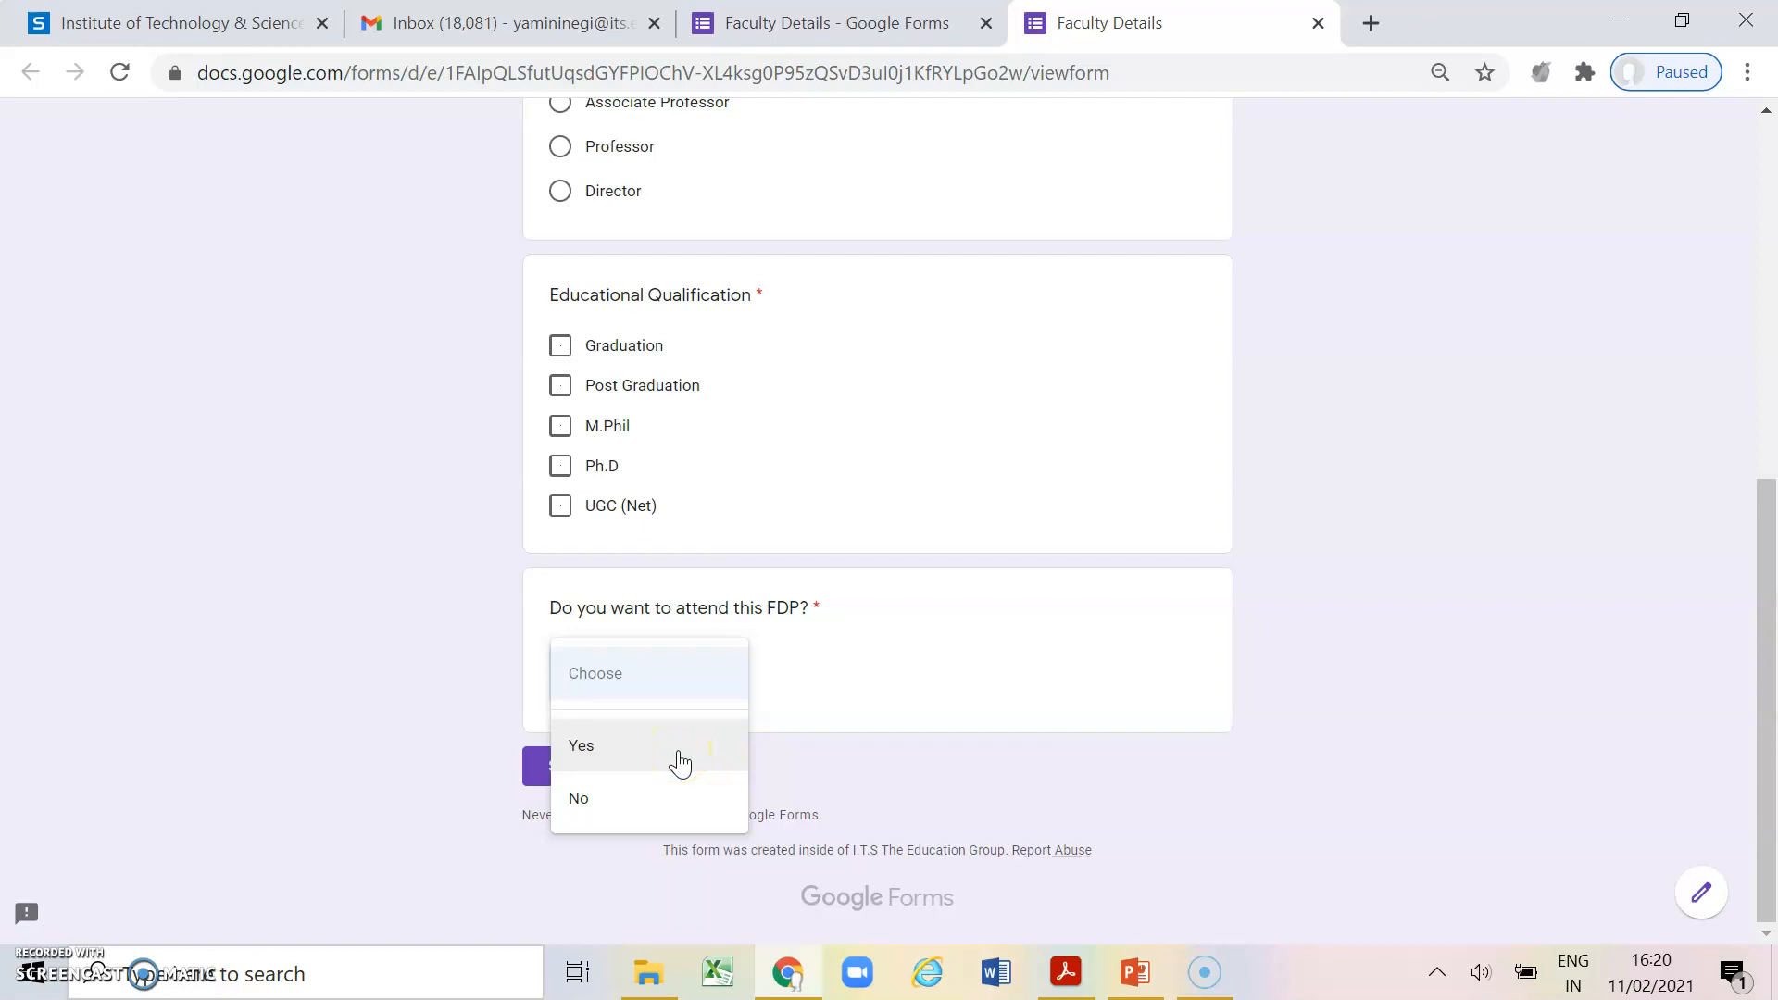
left_click(1294, 662)
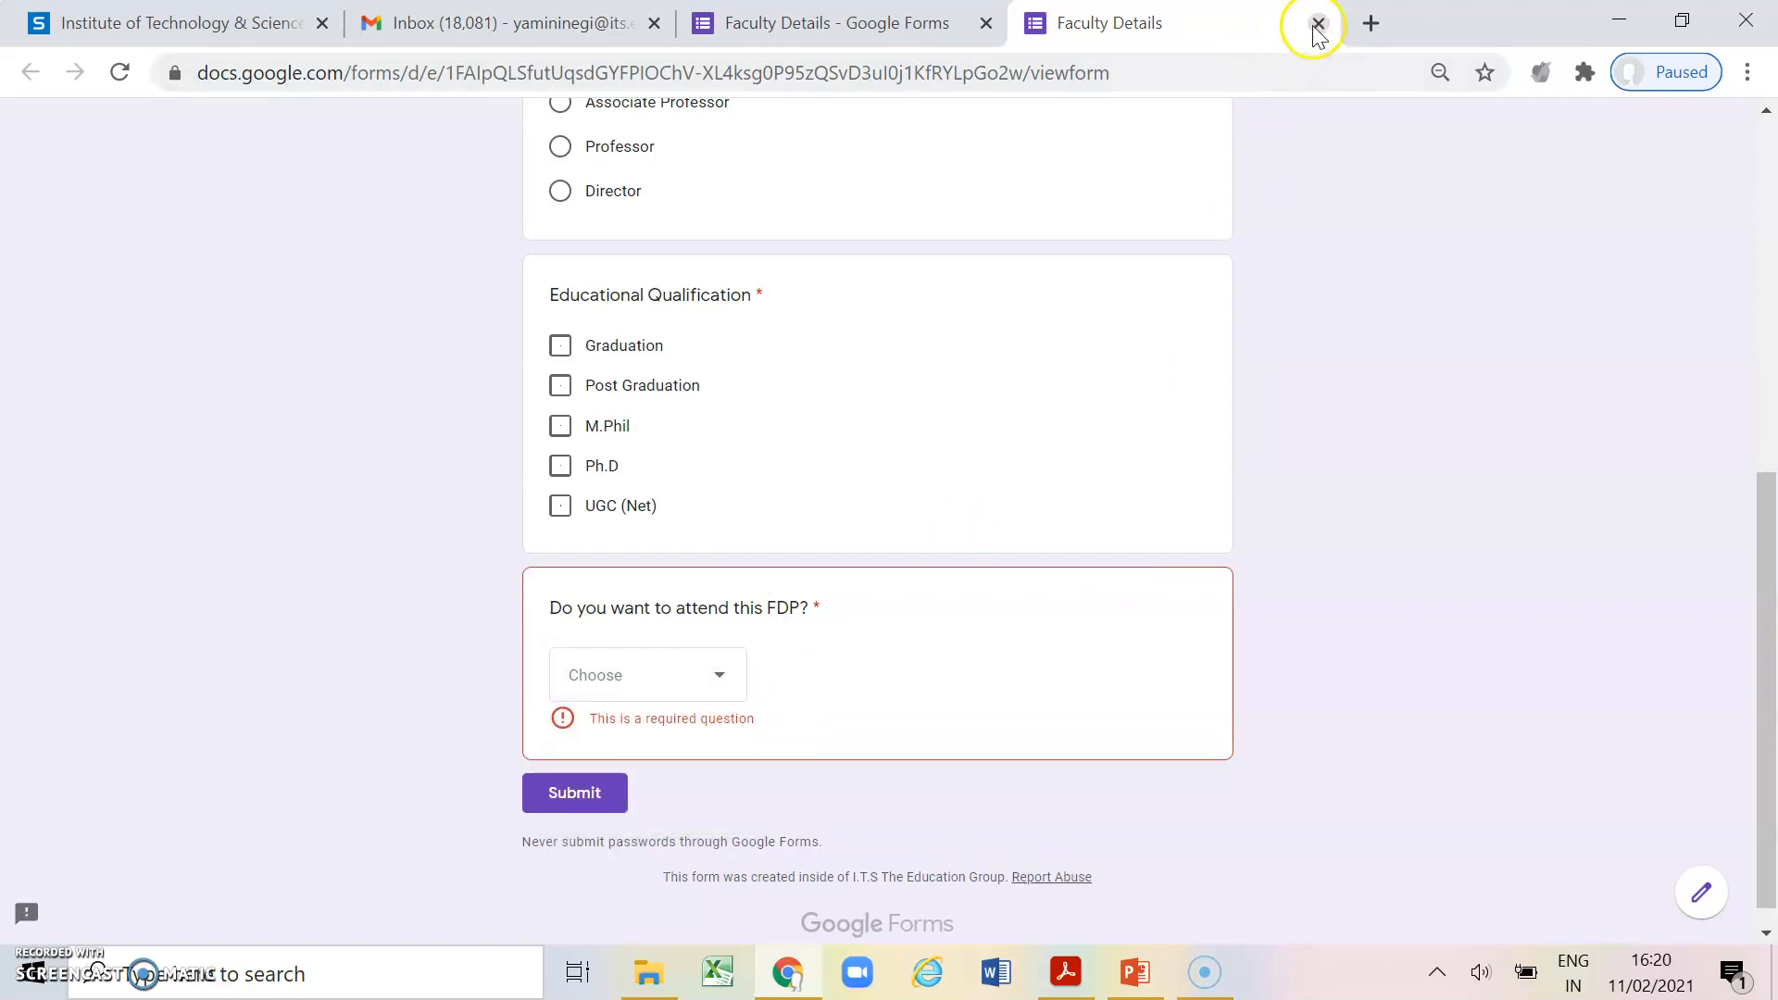
left_click(1318, 24)
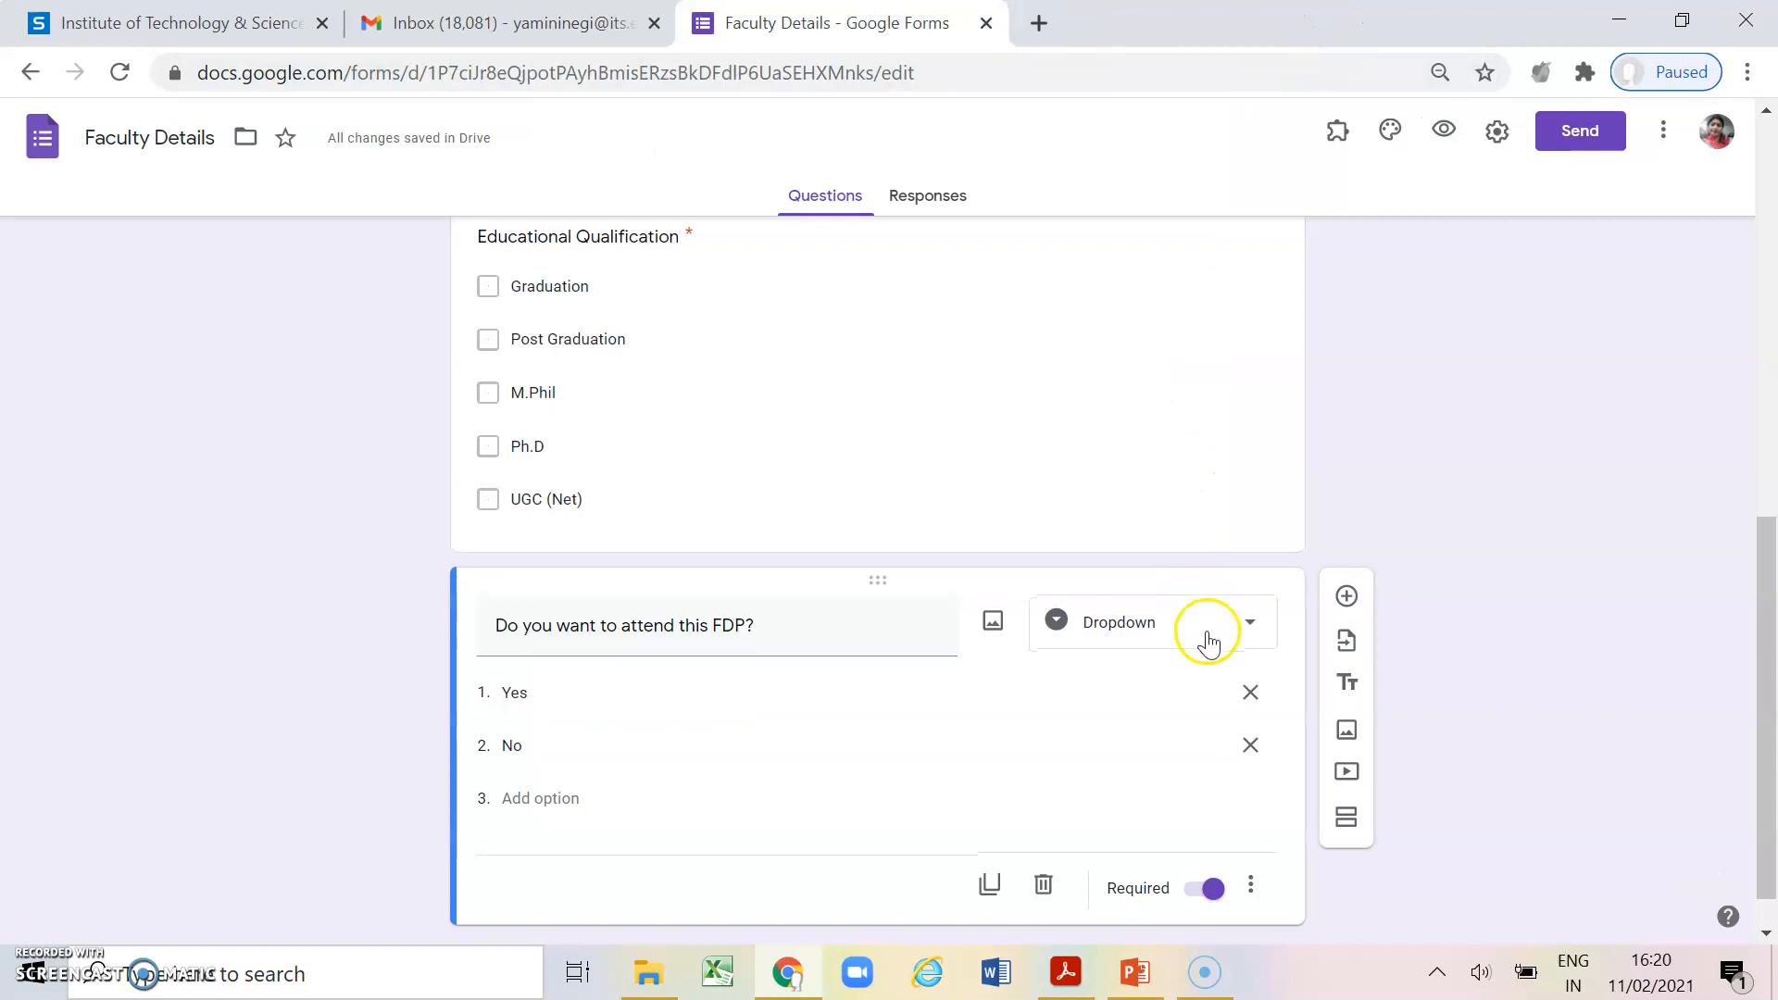
Add a File upload question titled "upload screenshot of payment" below the FDP attendance question
scroll(1209, 642, "down", 1)
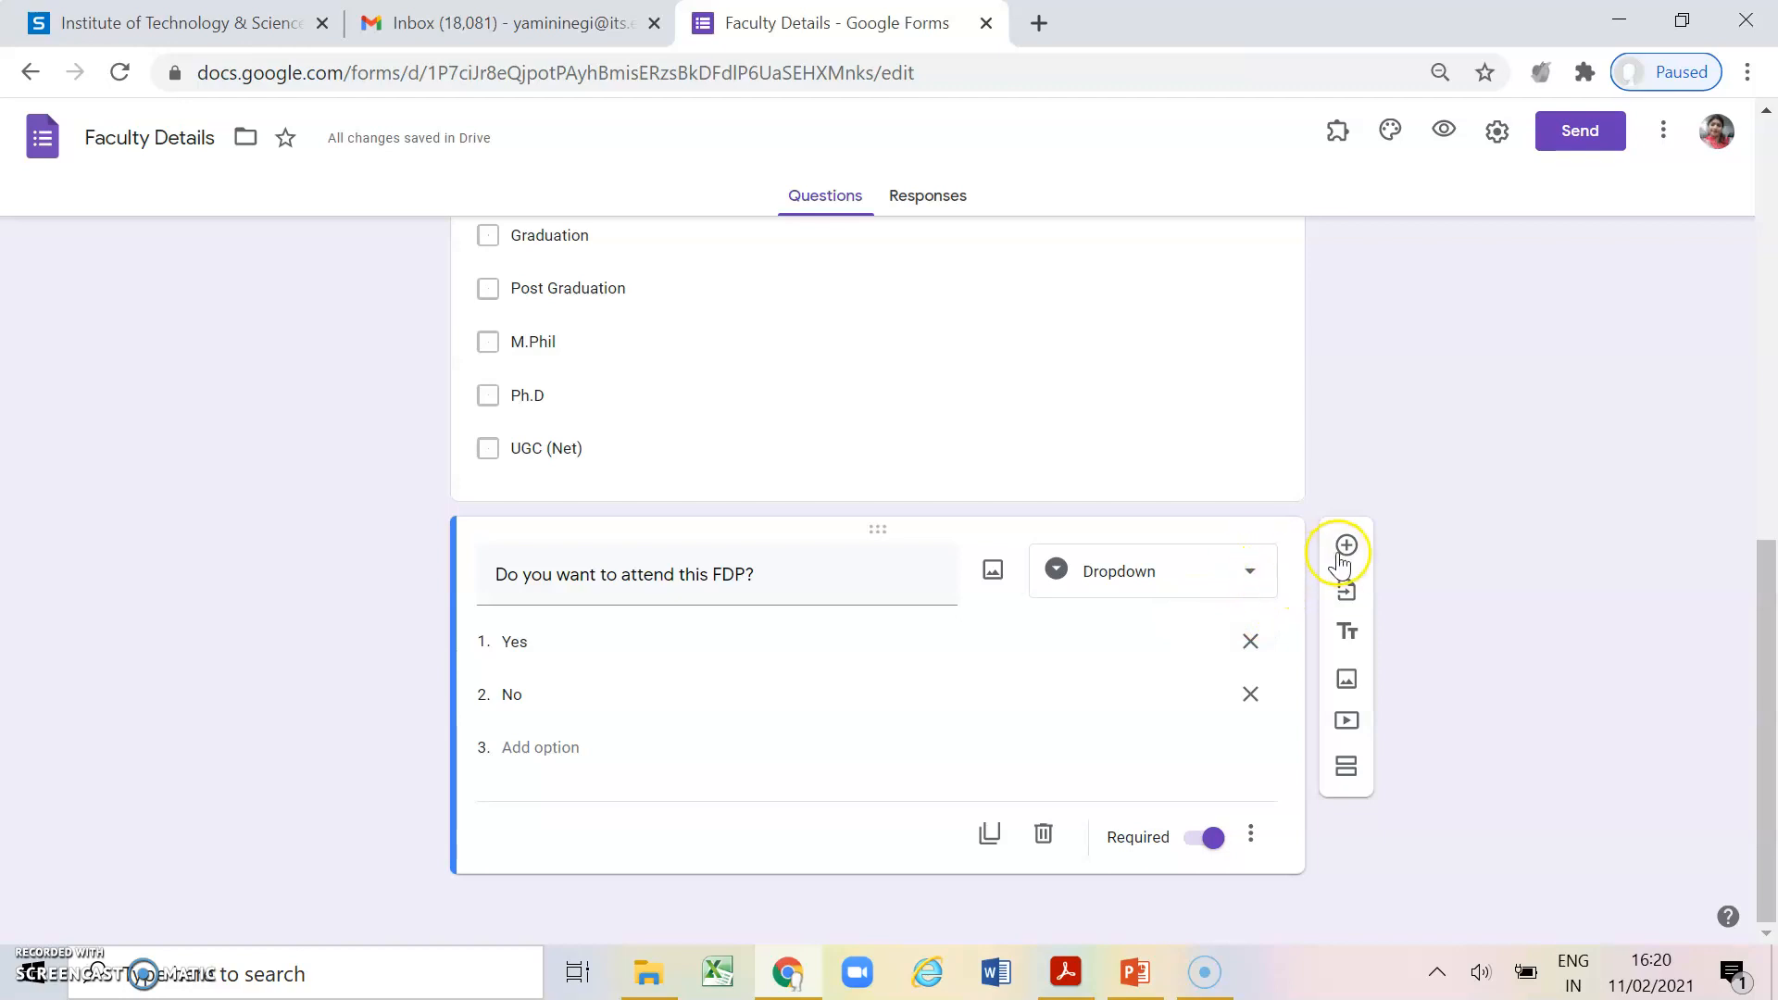
left_click(1341, 554)
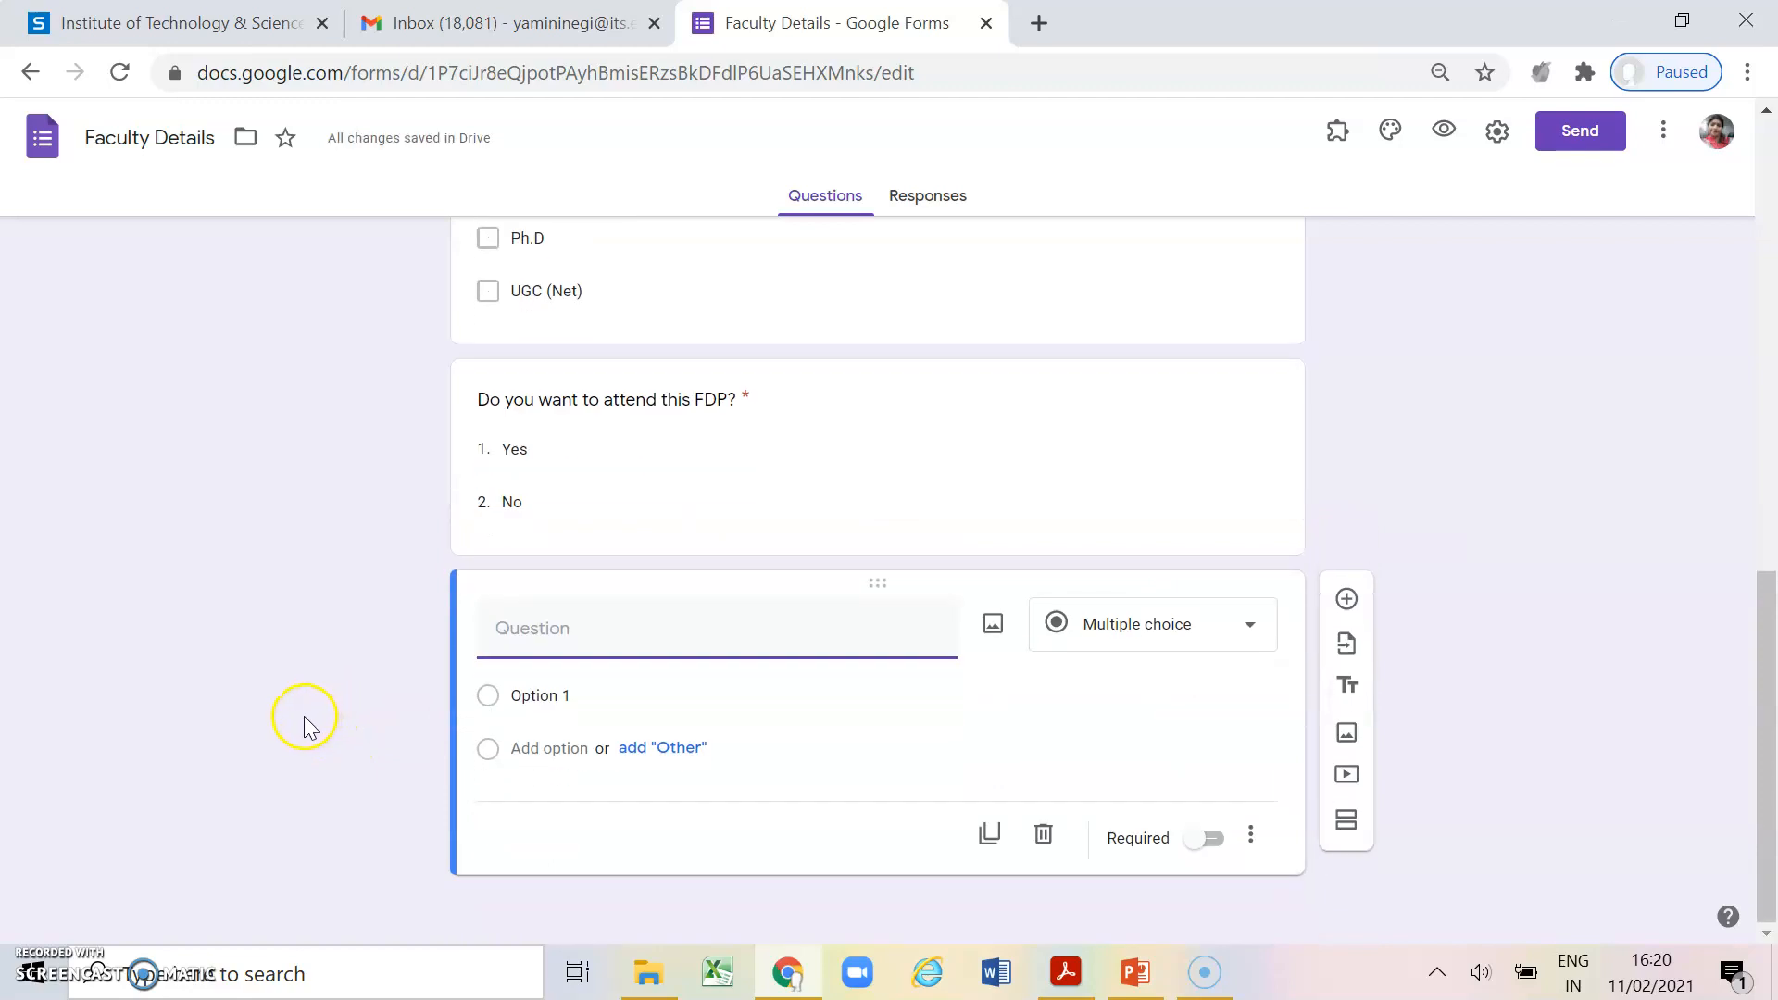
left_click(1067, 637)
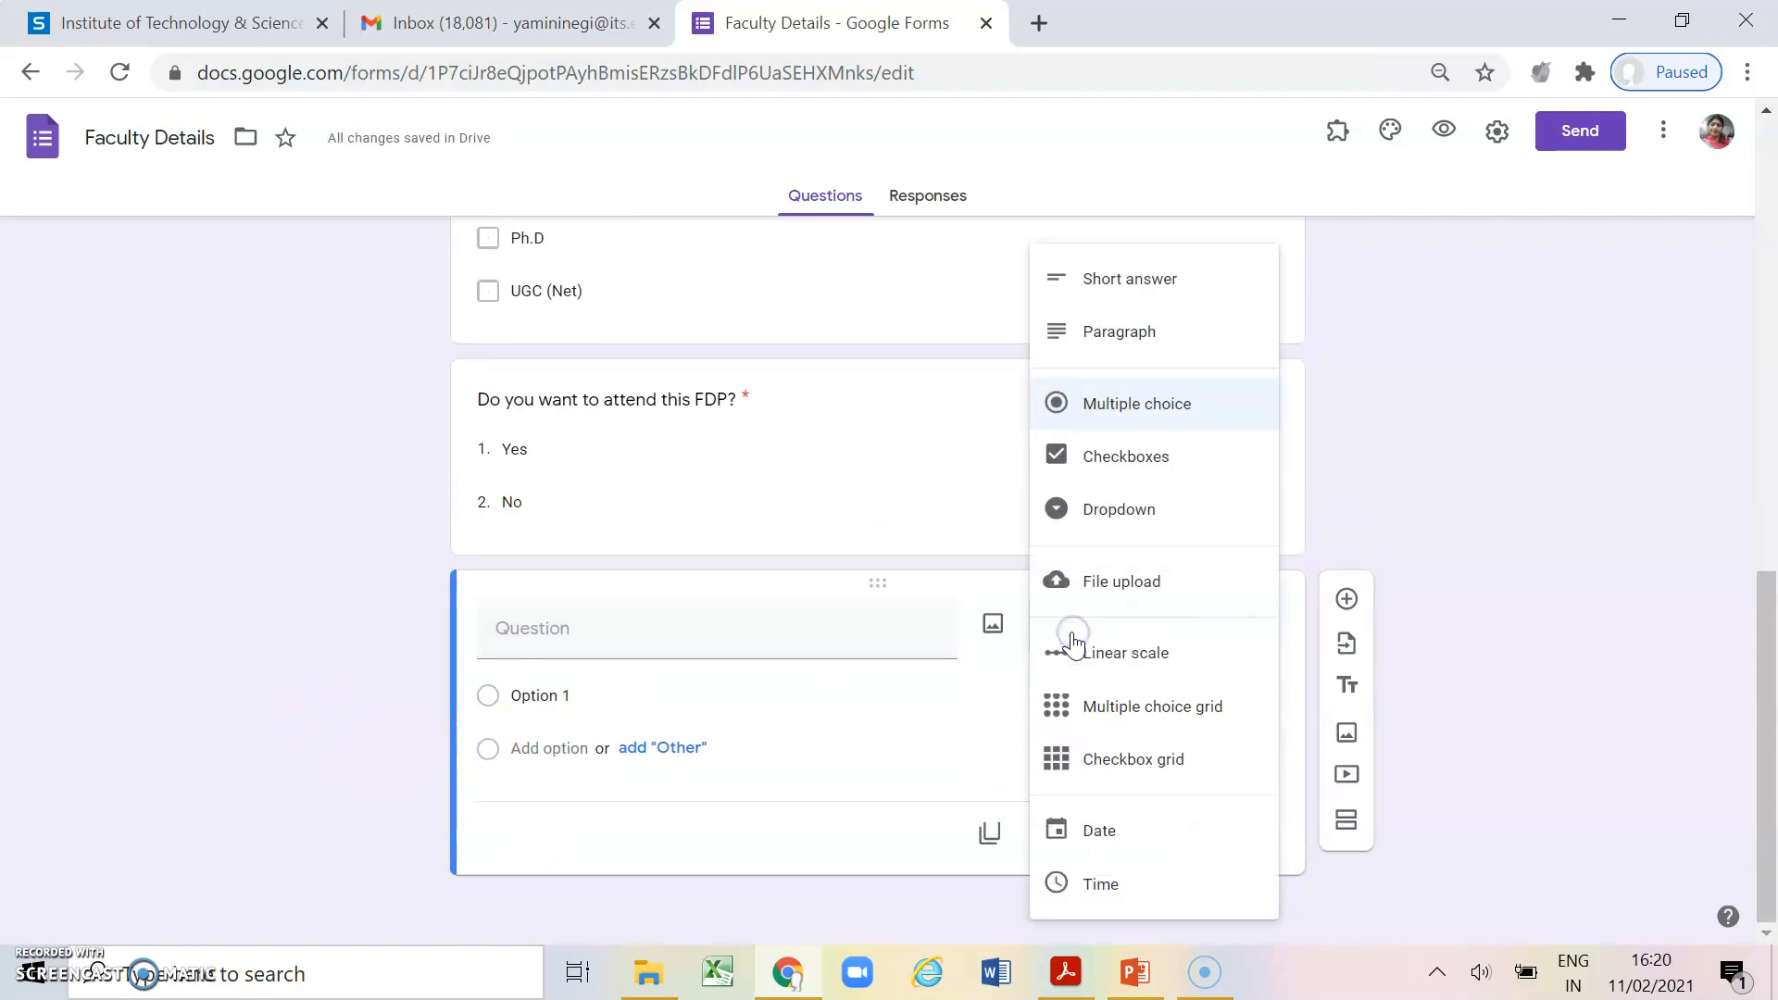
left_click(1093, 585)
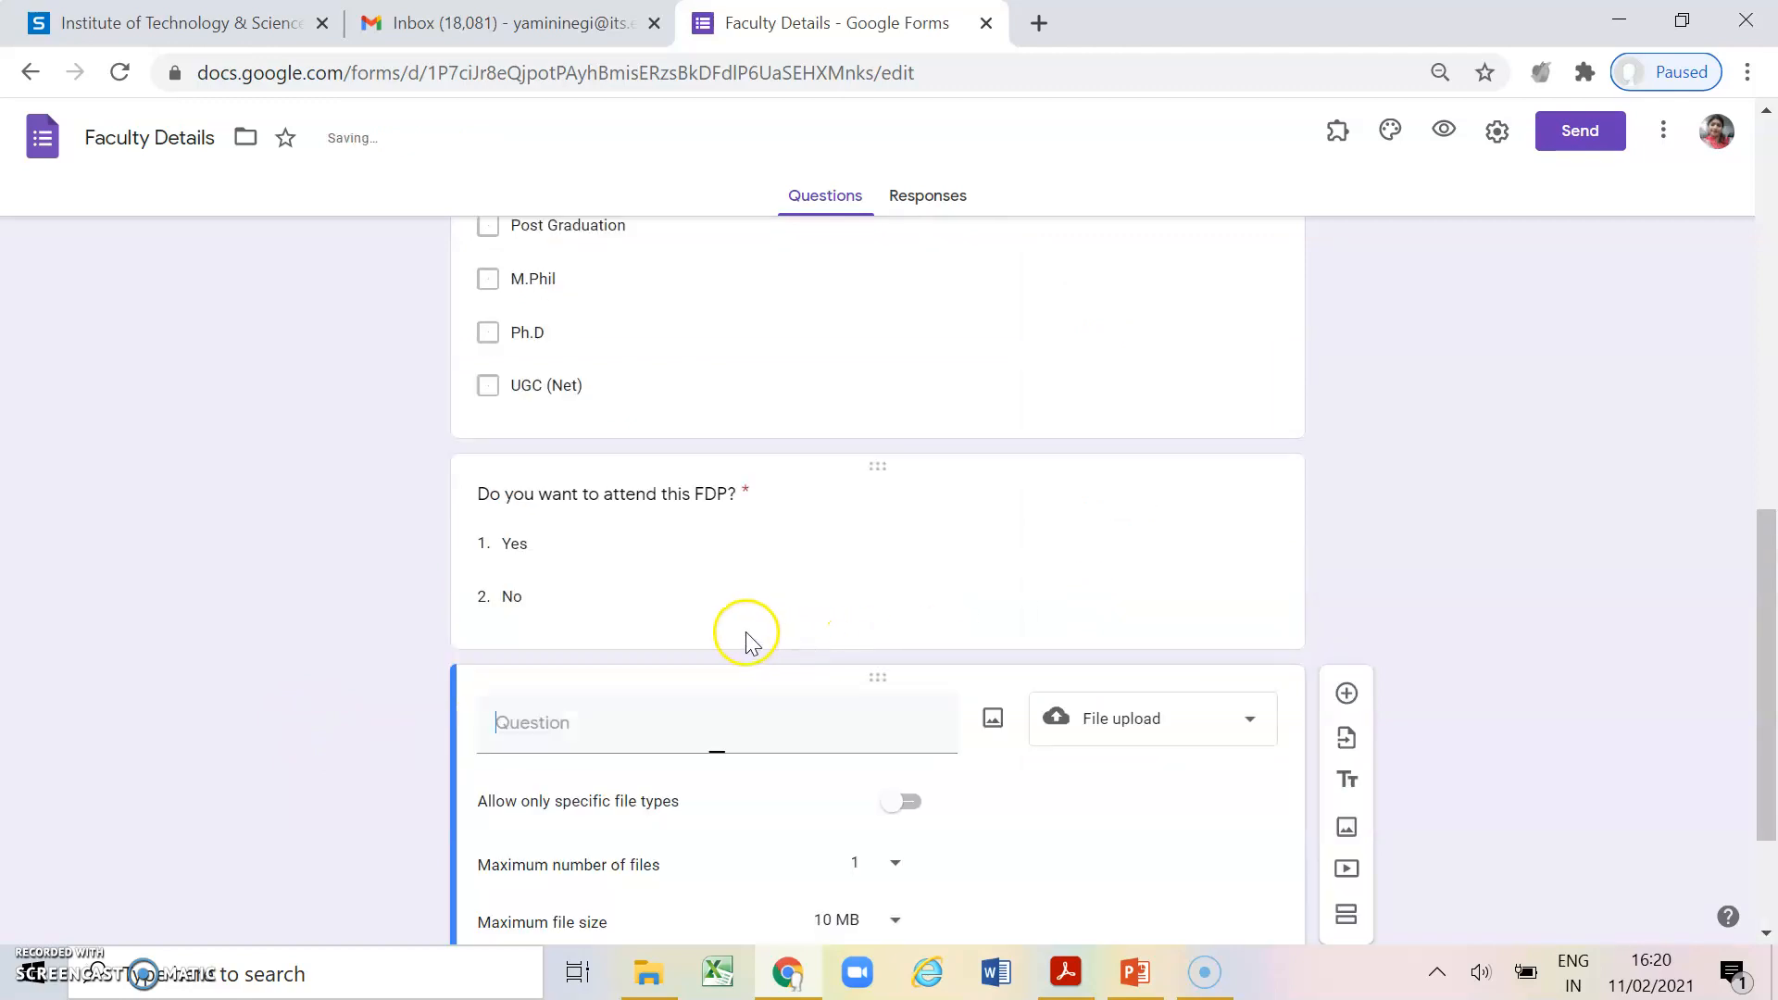
left_click(703, 721)
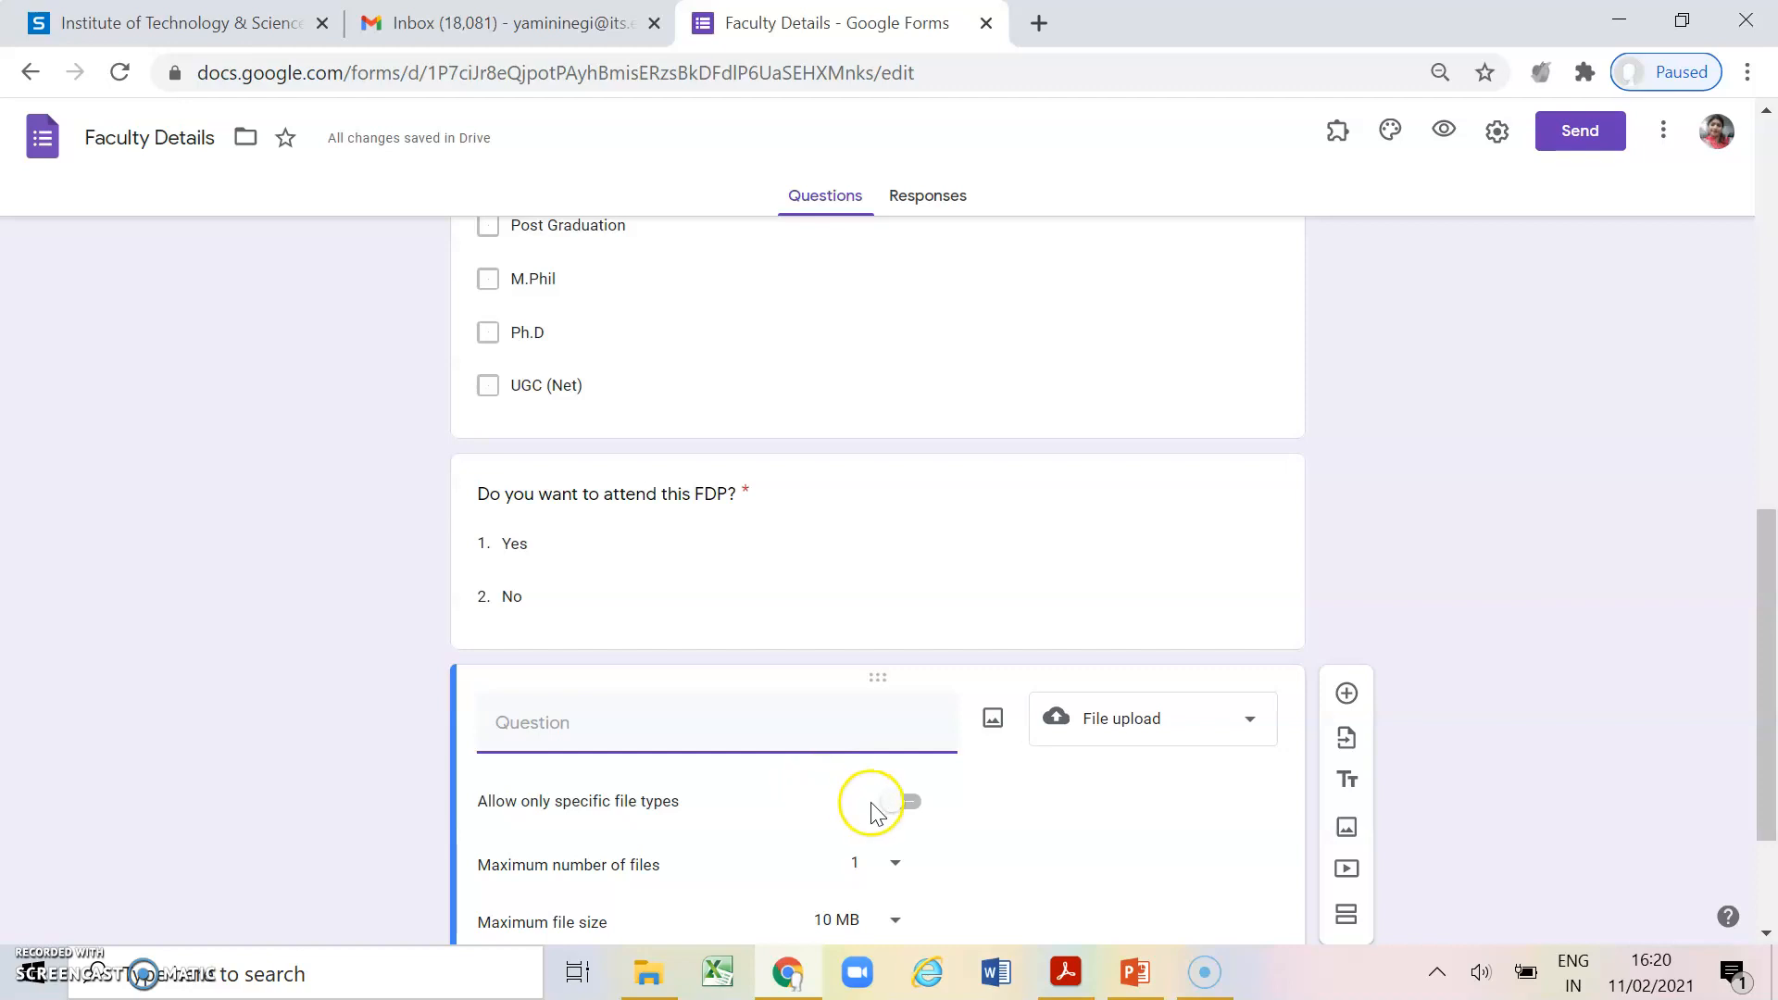
type("upload scr")
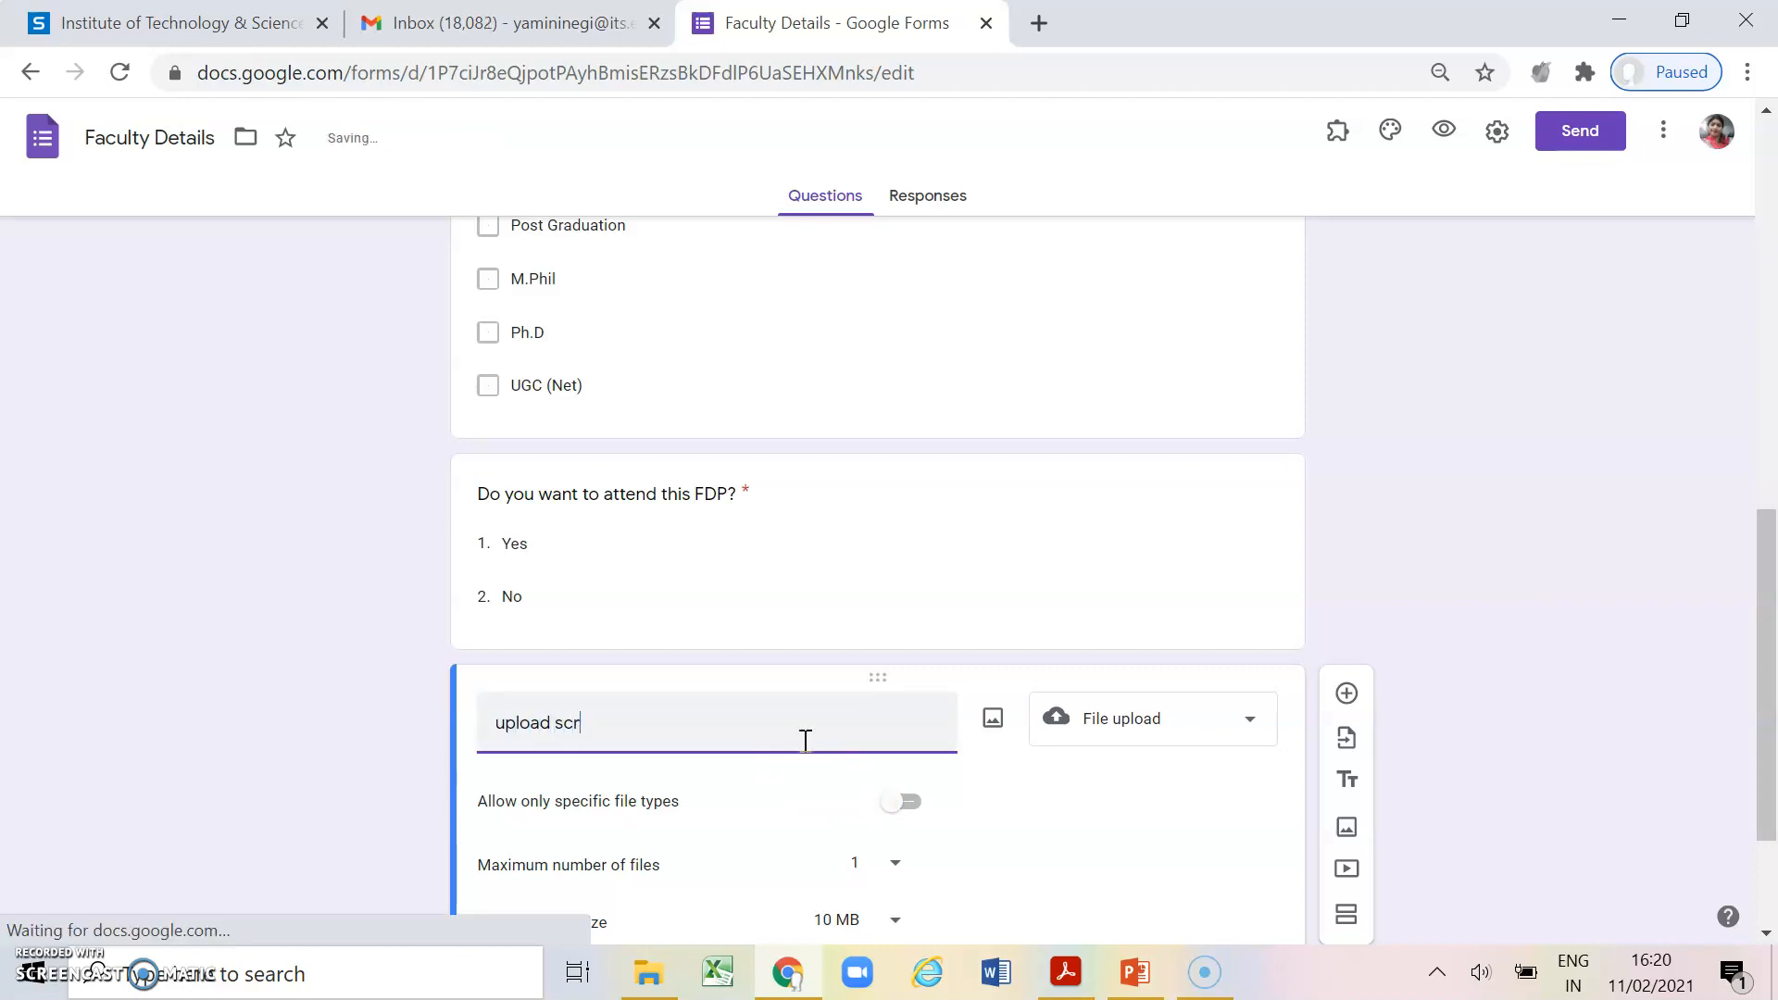
type("eenshot of payment")
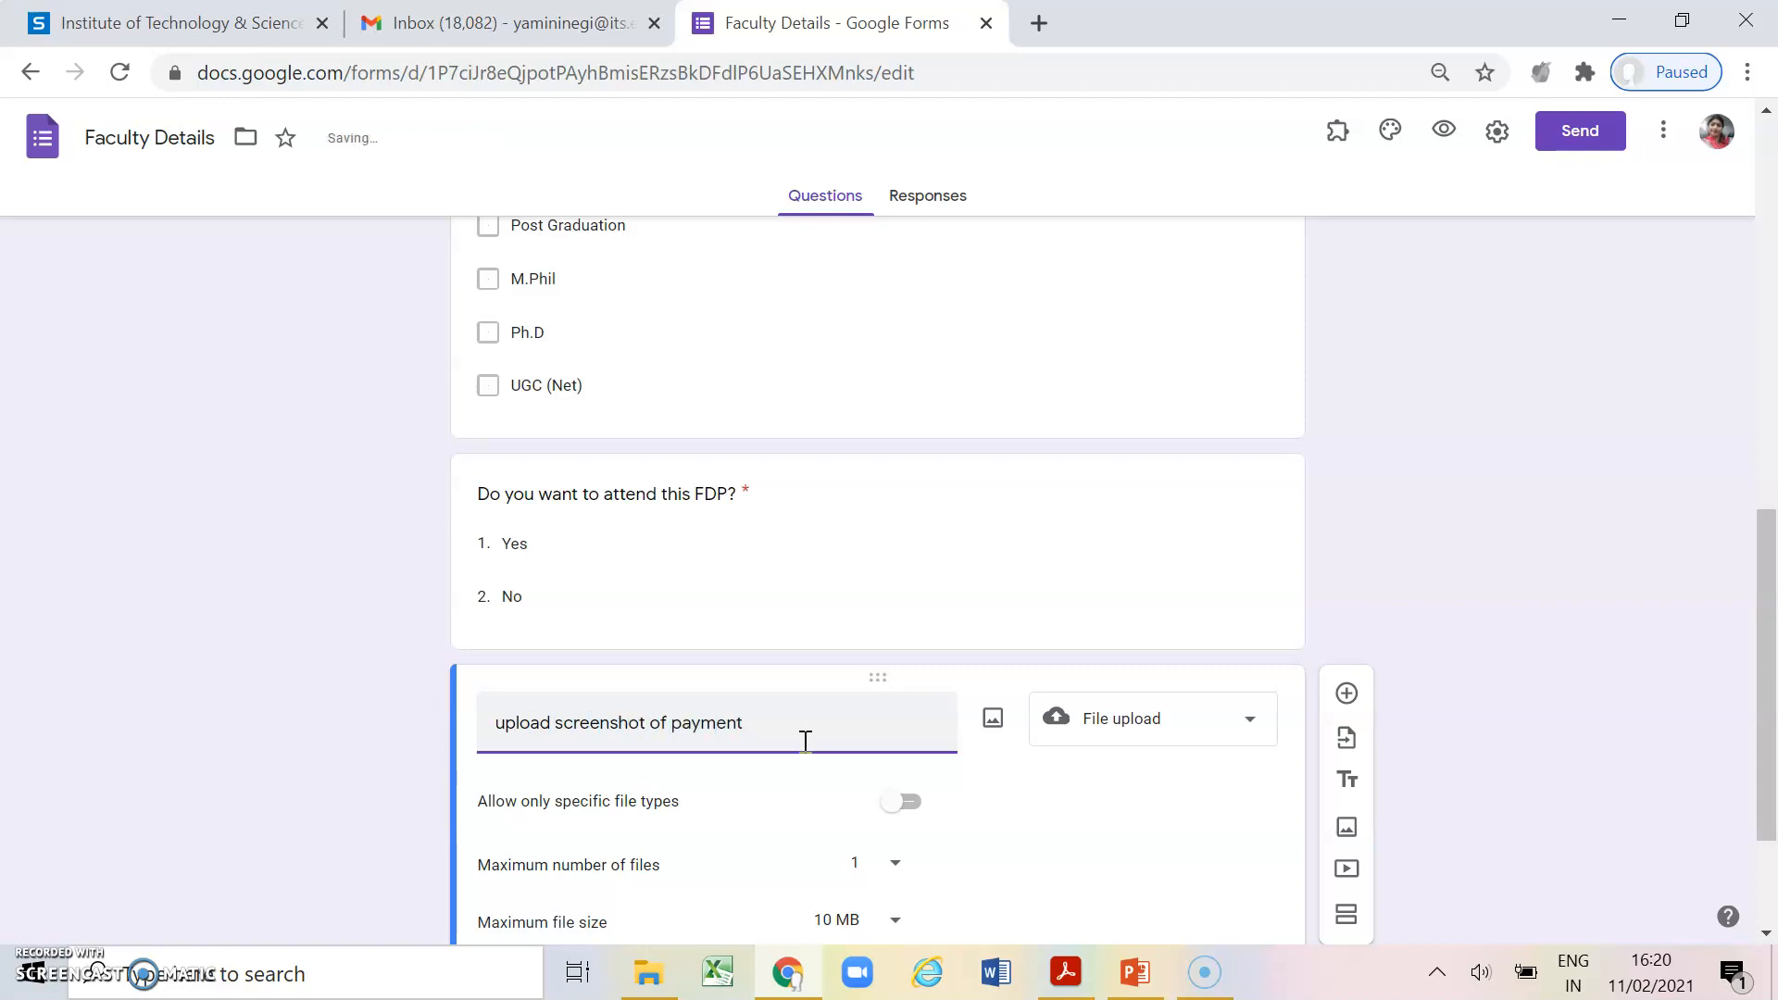
Try restricting the payment screenshot upload to PDF files, and remove the file type restriction again
scroll(806, 739, "down", 2)
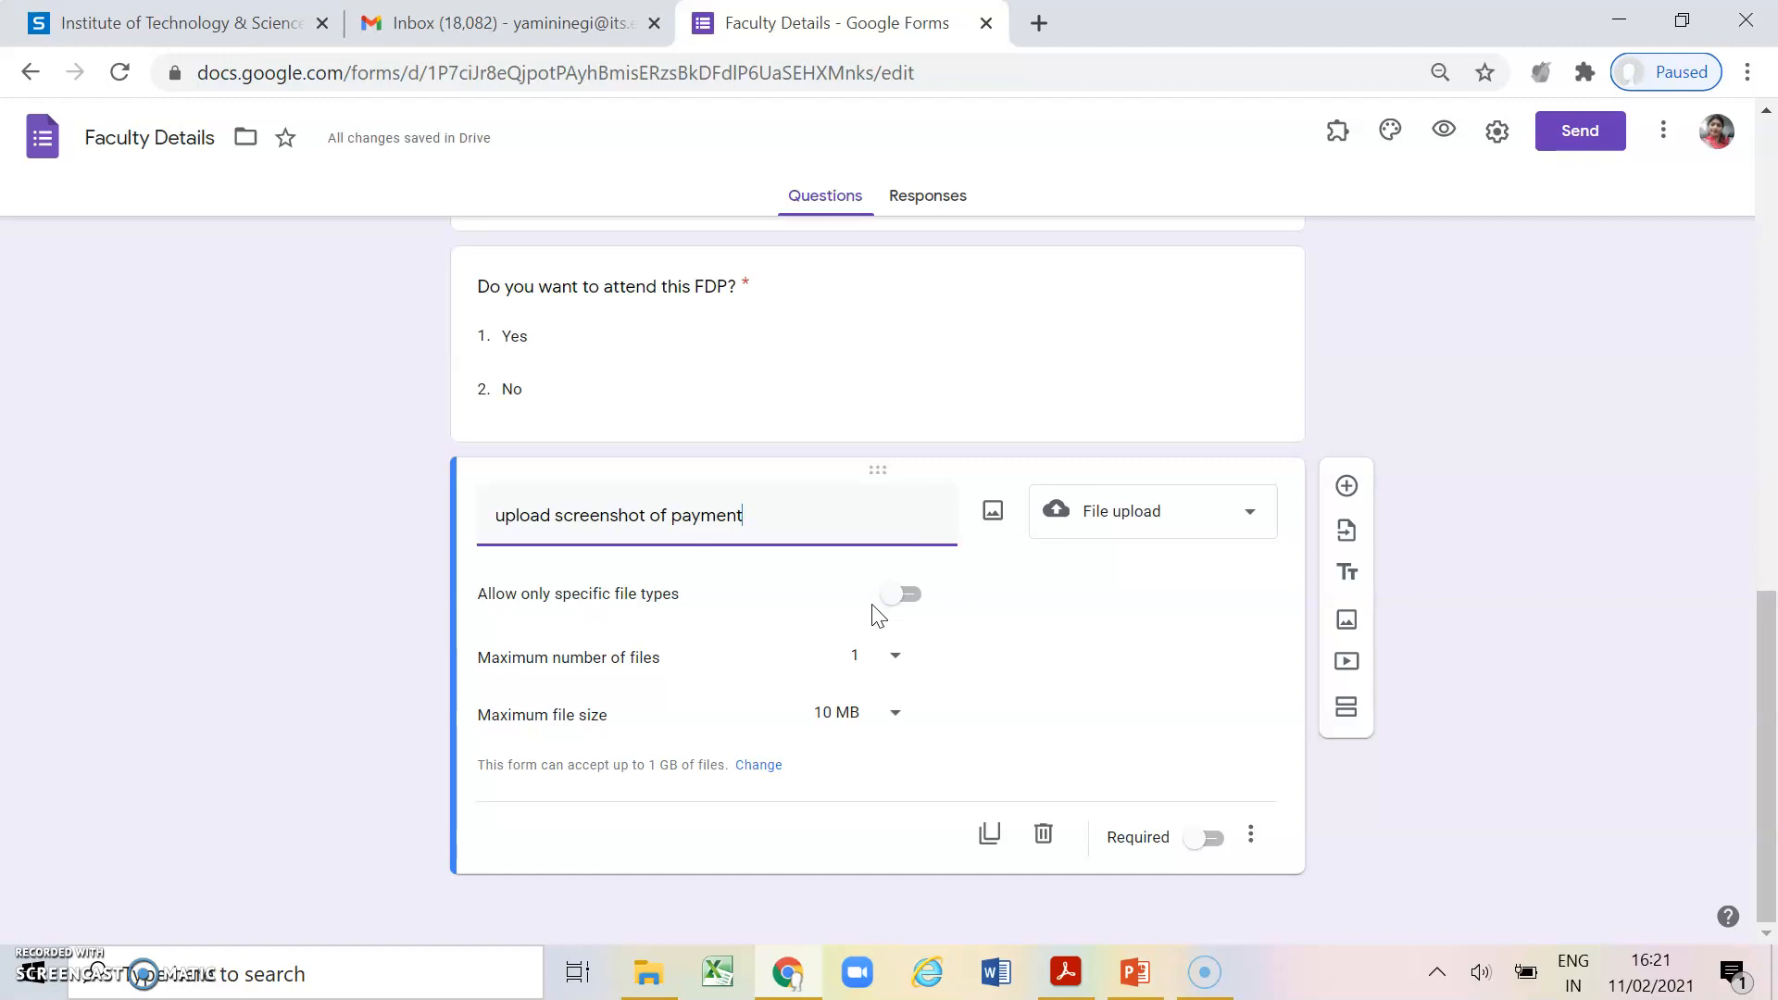
left_click(905, 594)
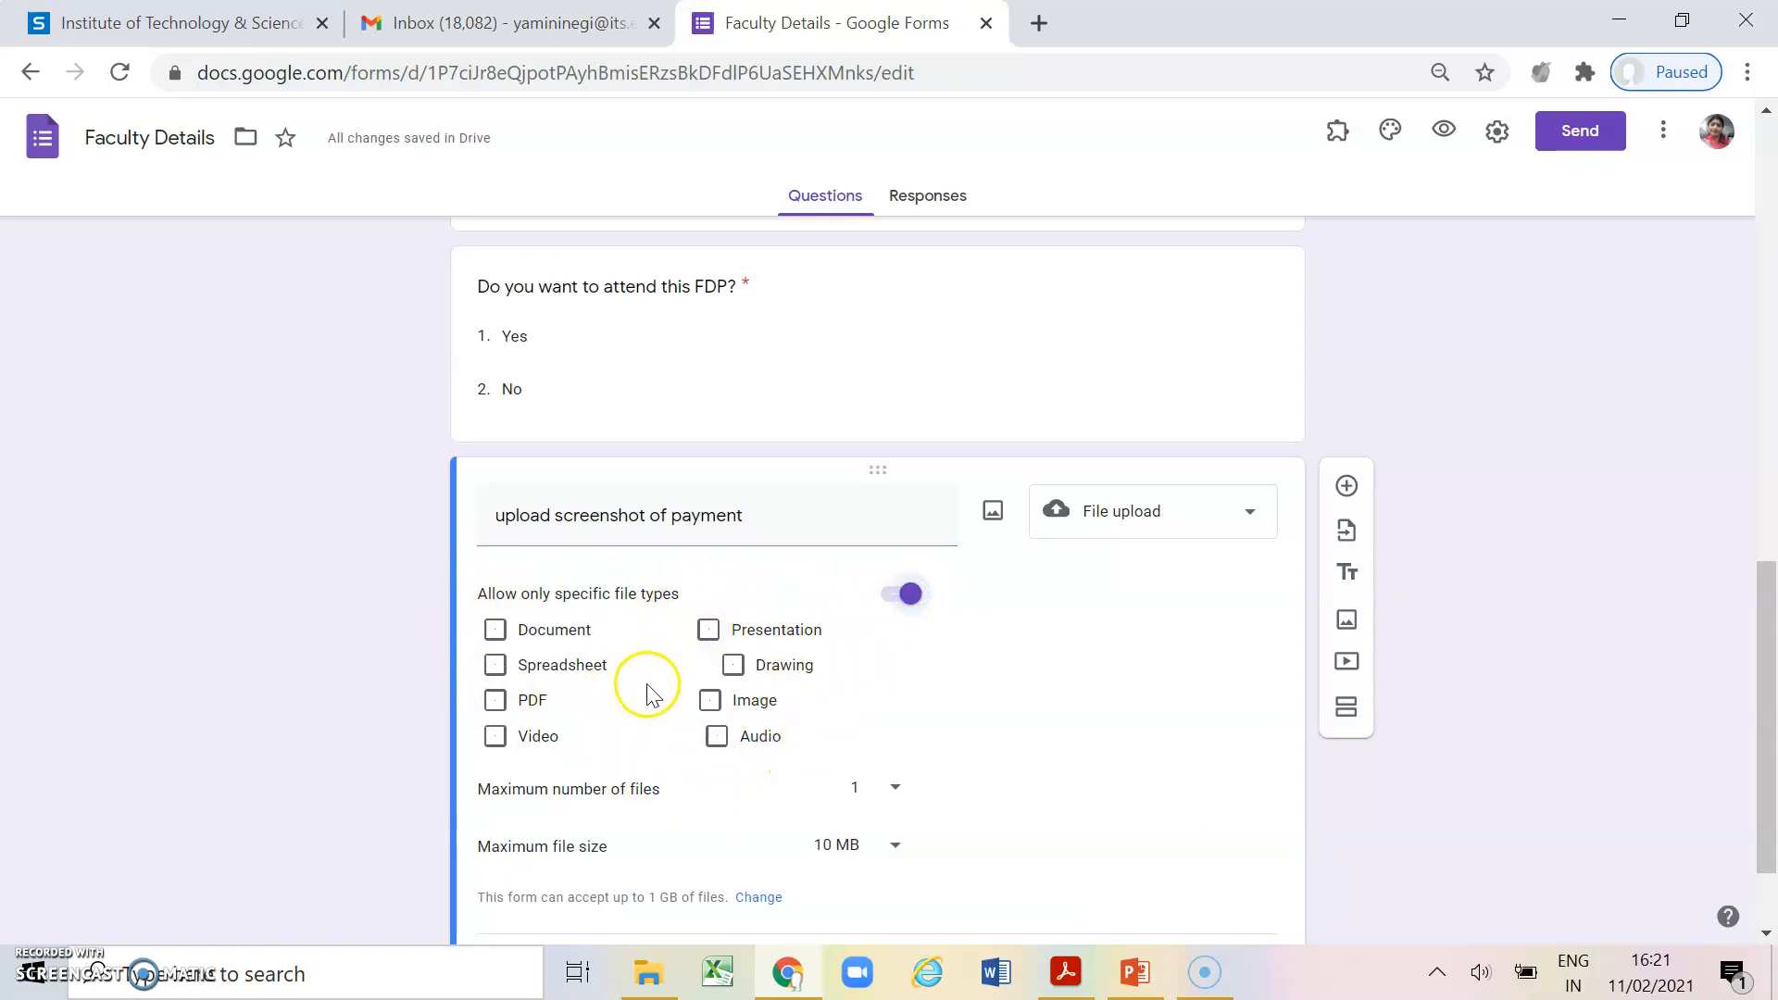
left_click(495, 704)
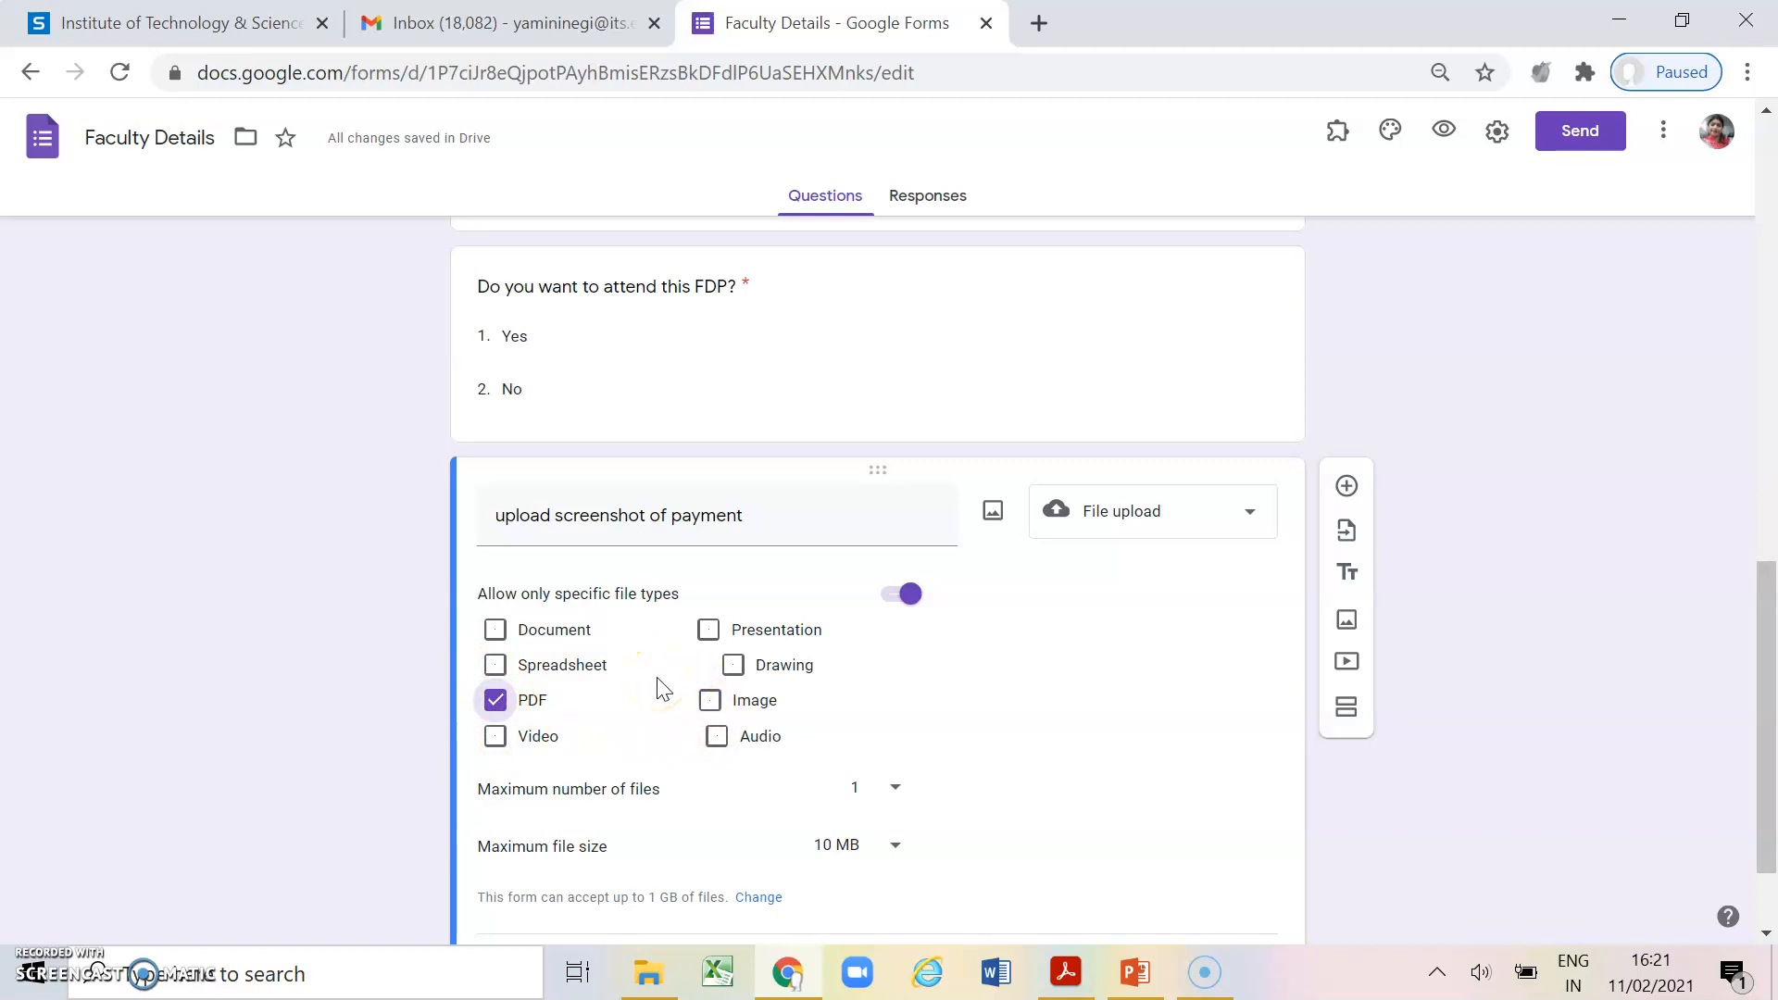
left_click(495, 700)
left_click(906, 595)
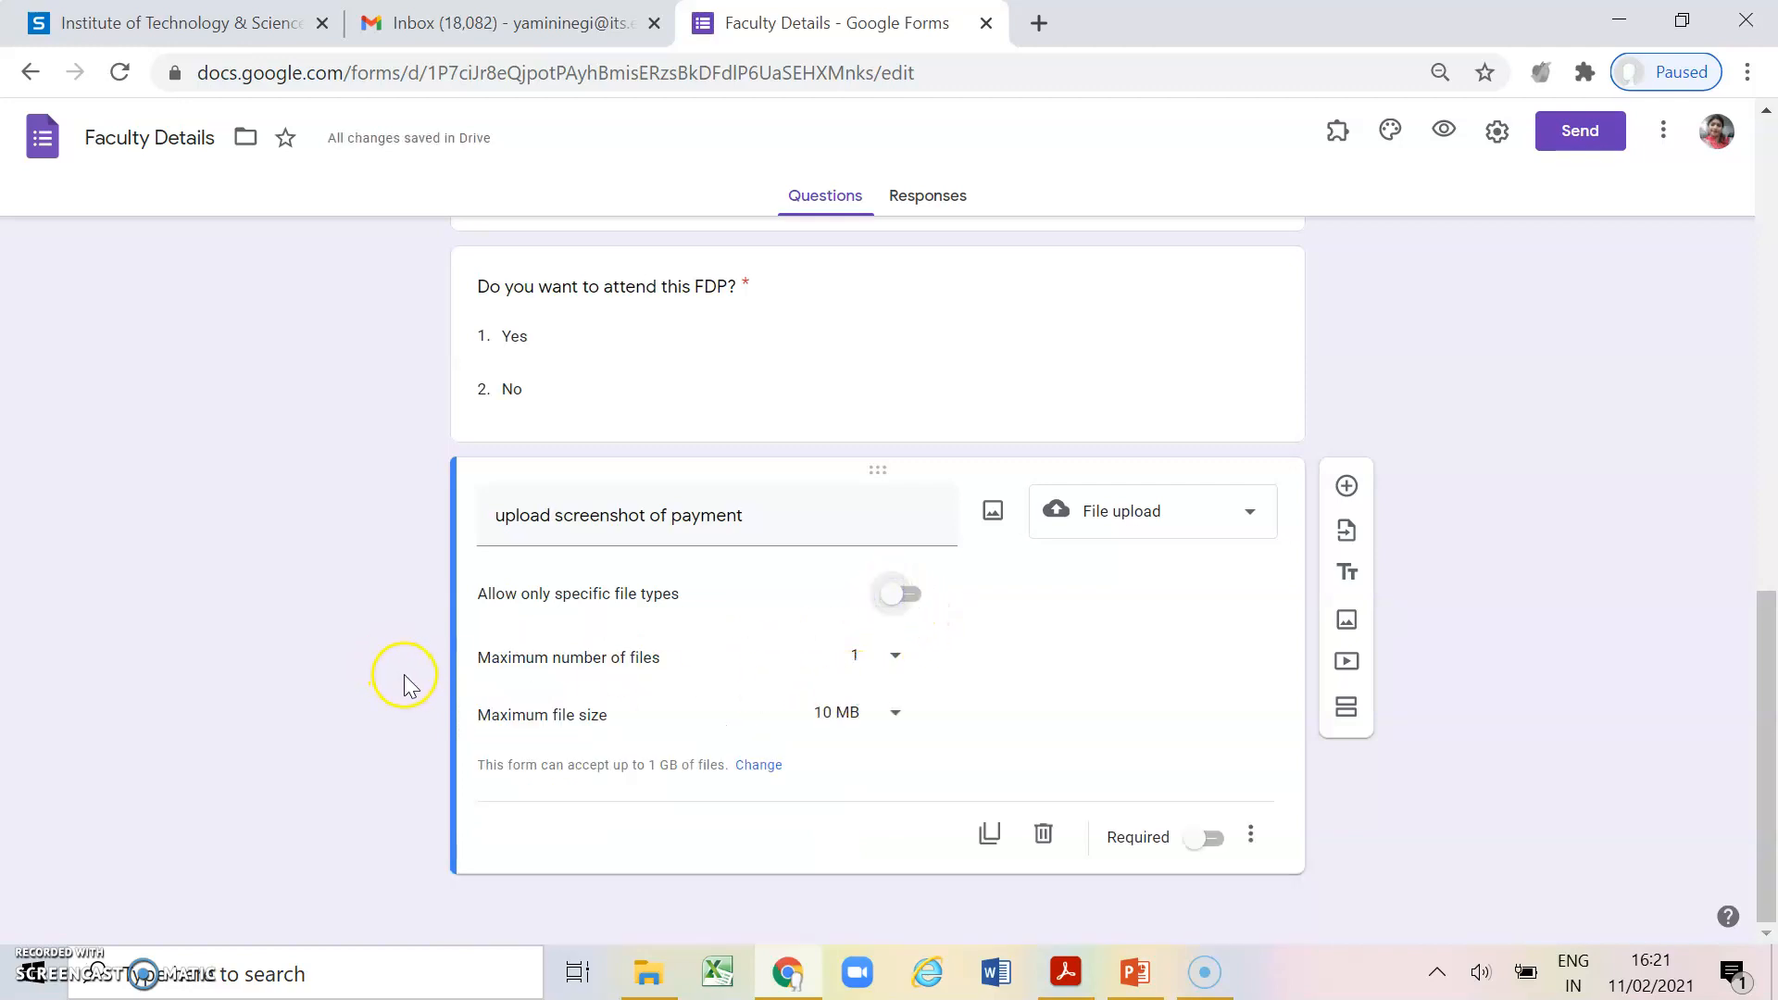
Review the upload's file count and size limits, keeping a maximum of 1 file, and make the payment screenshot question required
left_click(896, 661)
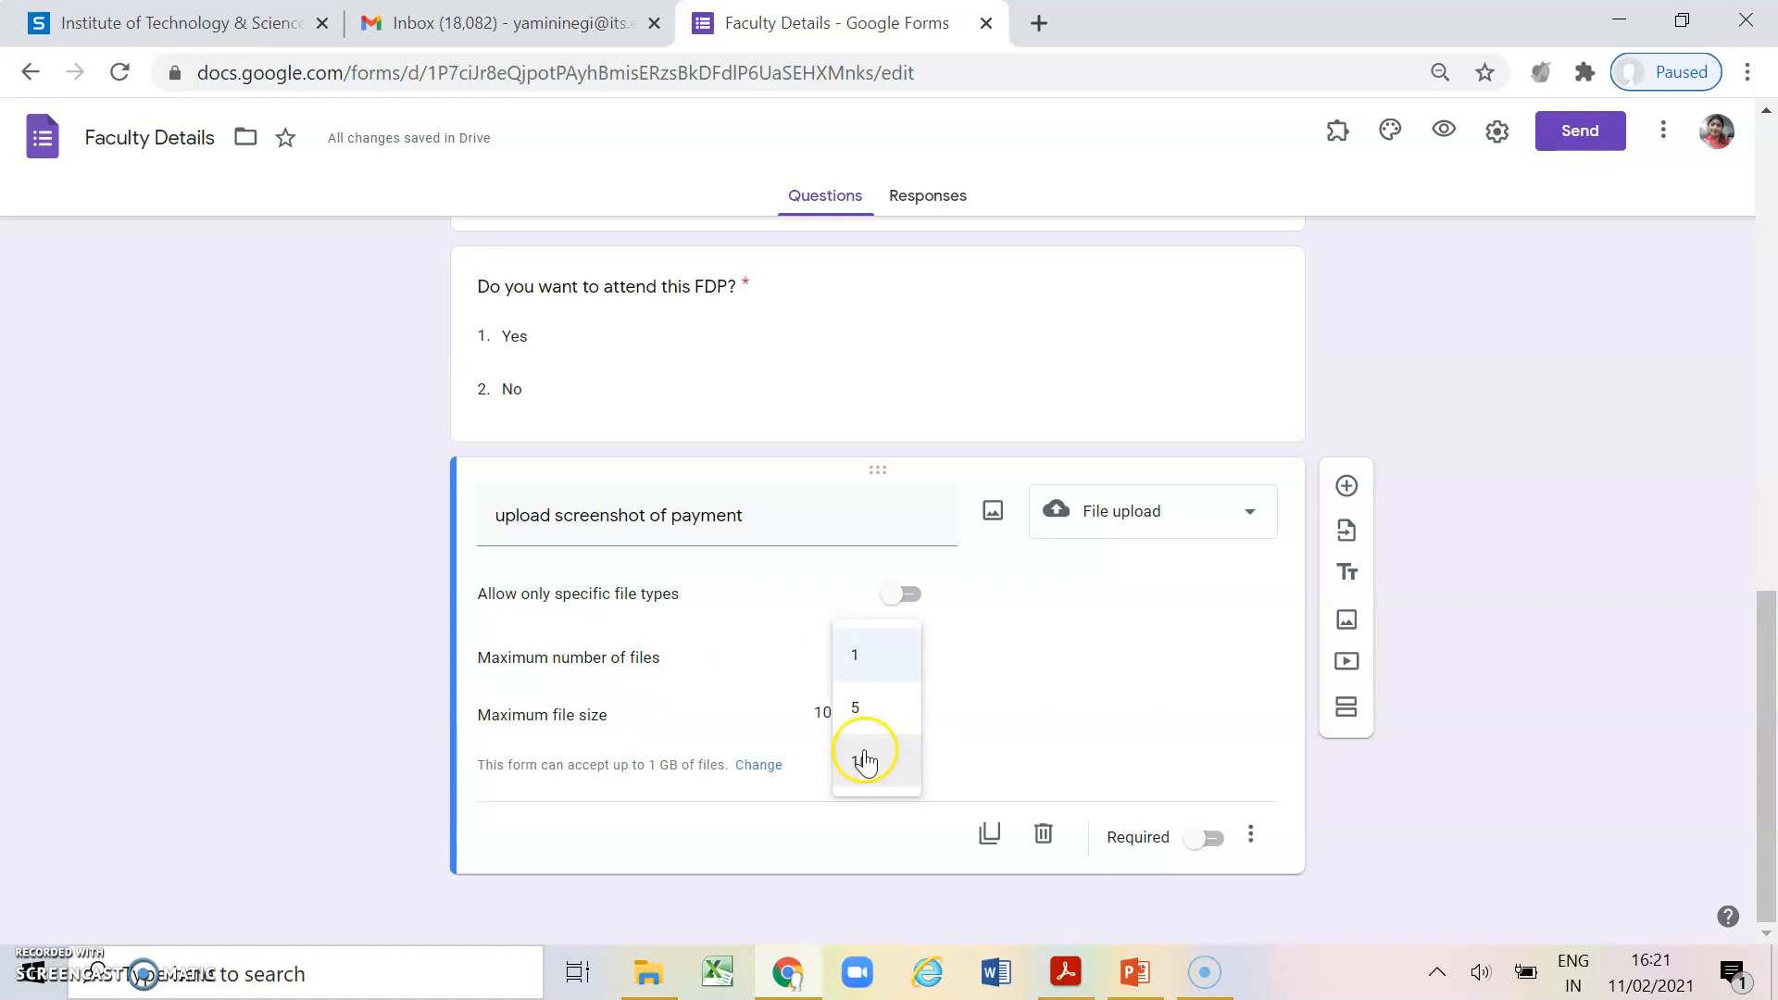
left_click(863, 655)
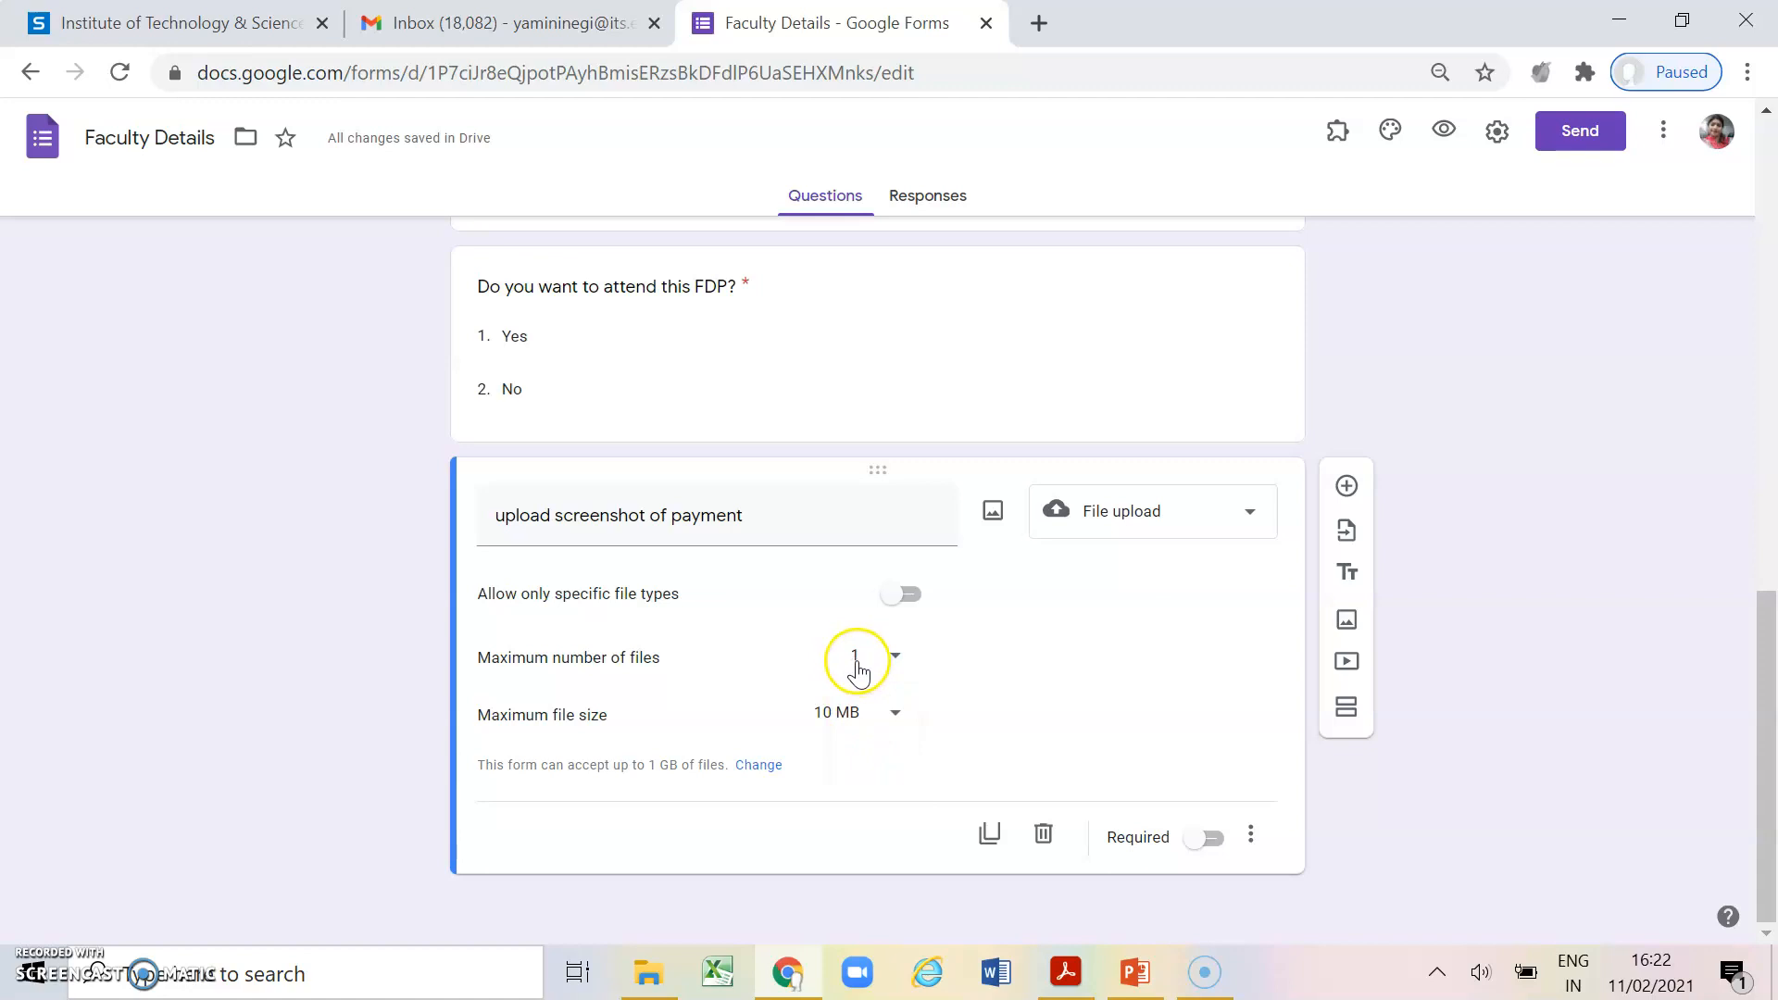
left_click(895, 711)
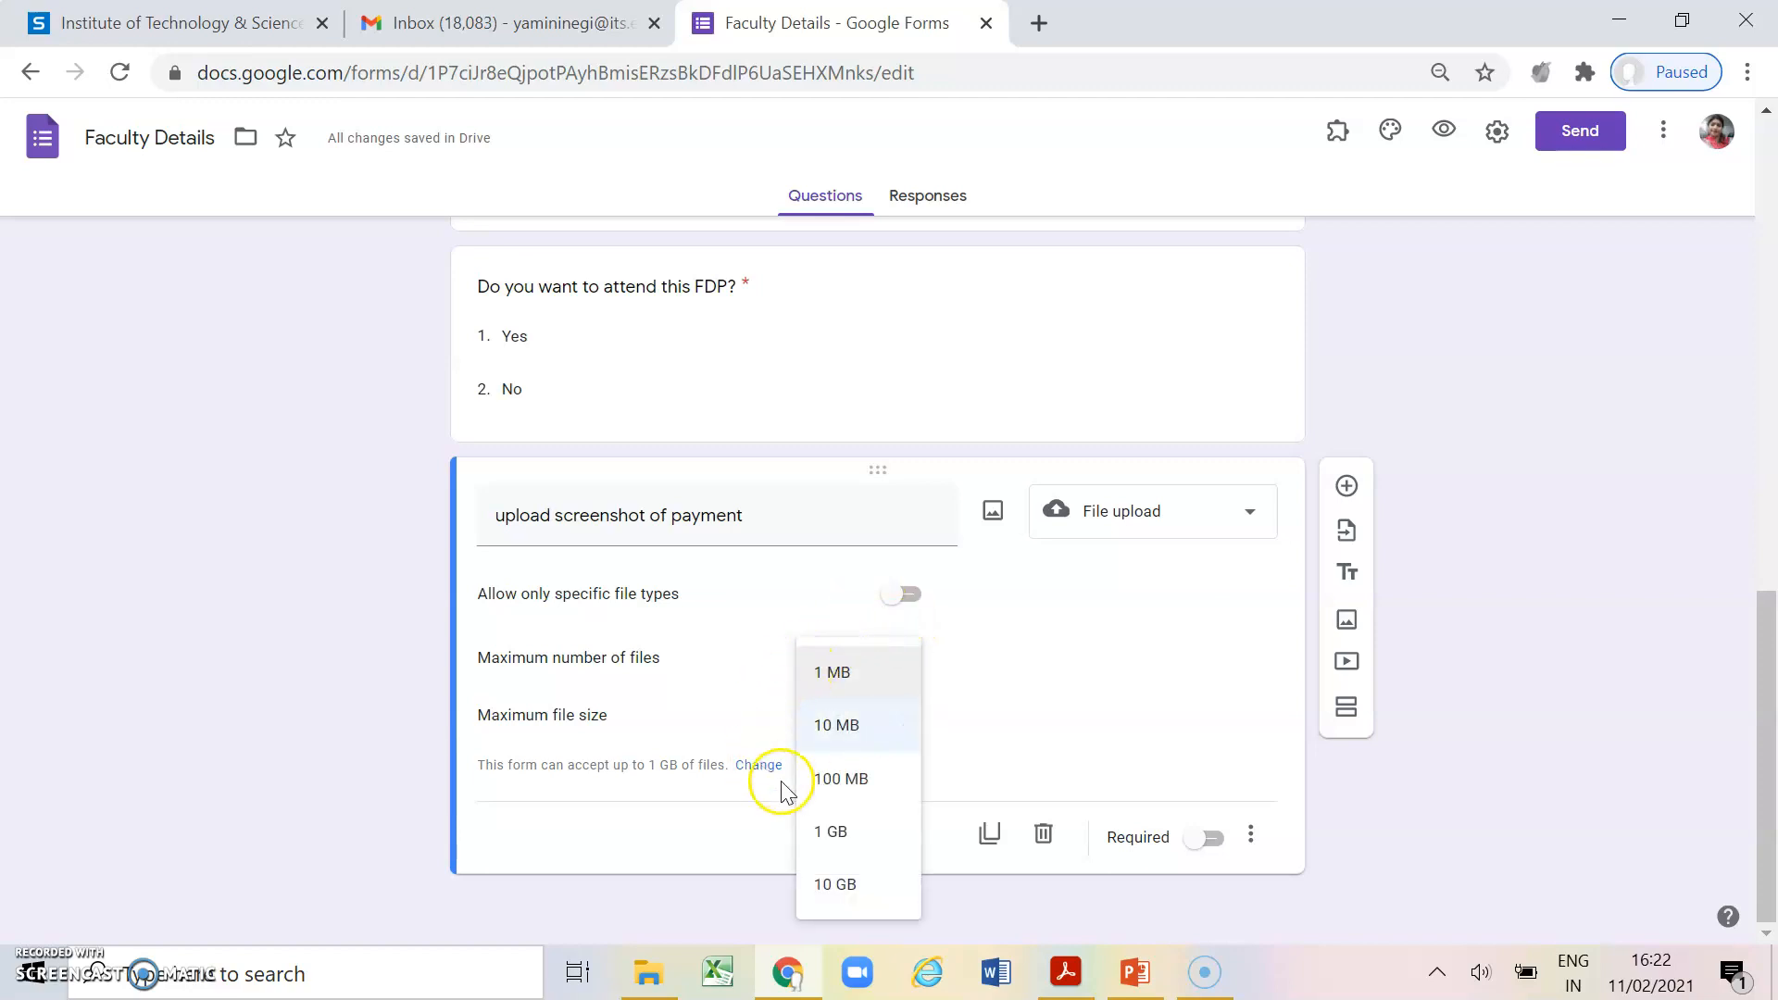
left_click(1016, 736)
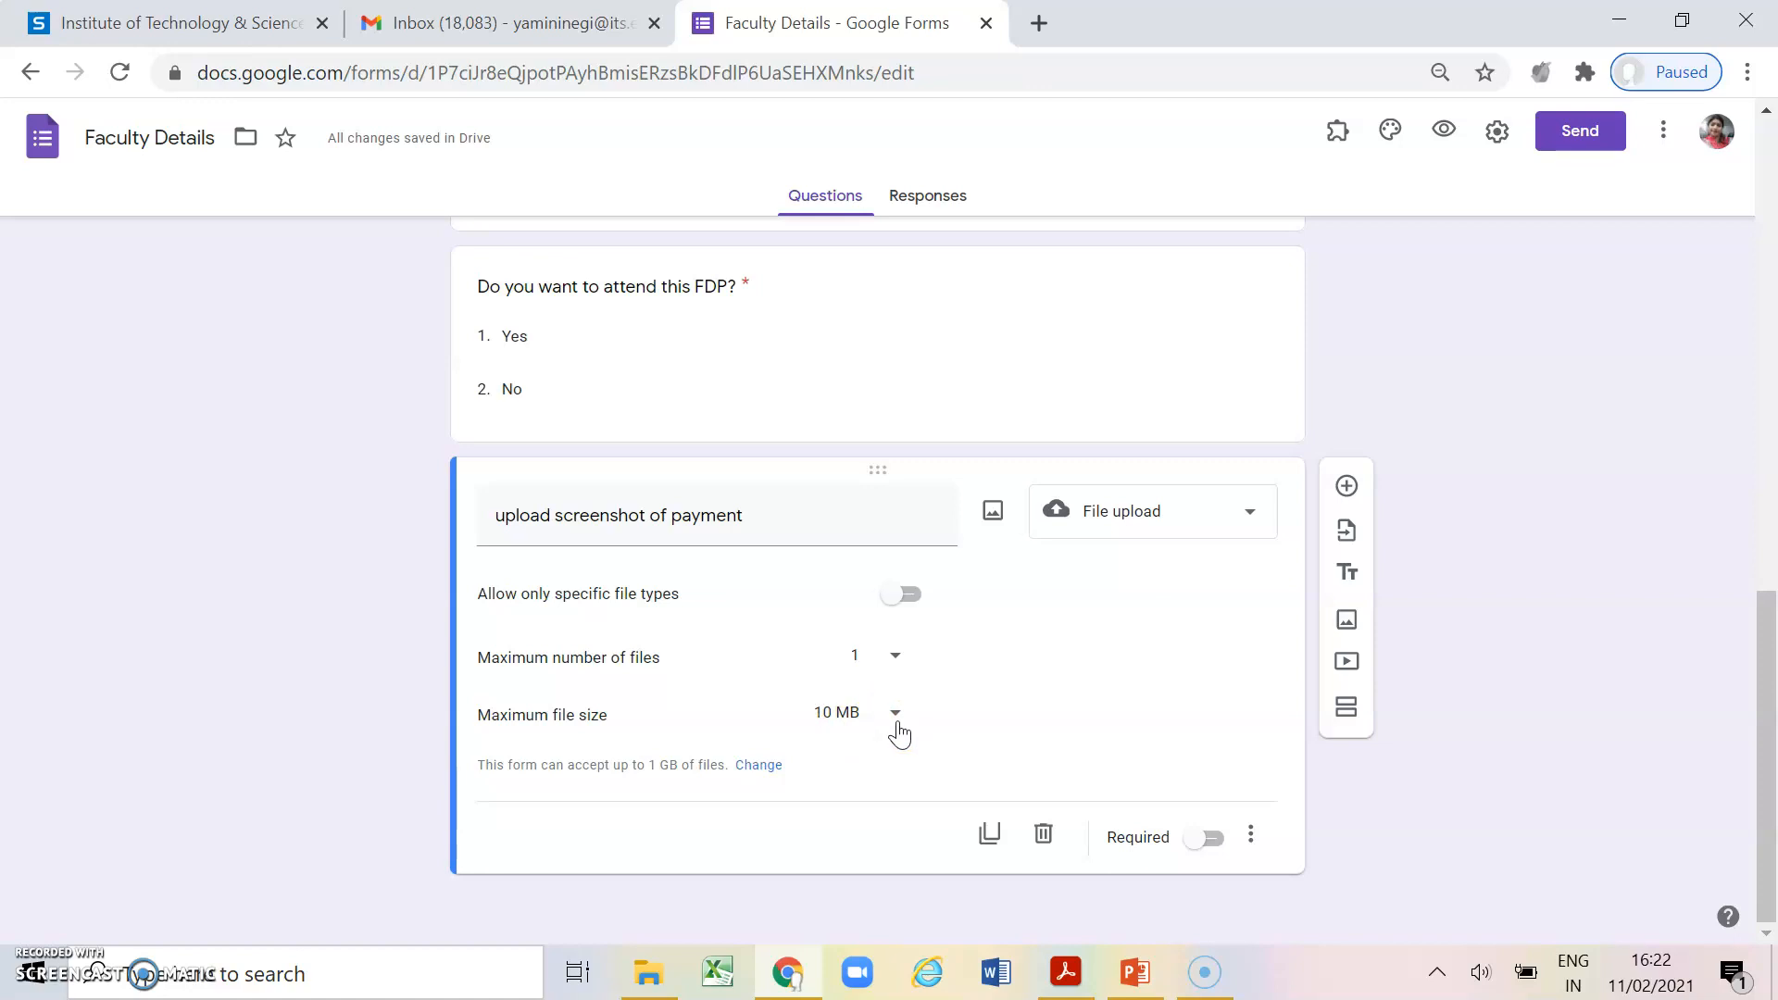
left_click(1215, 839)
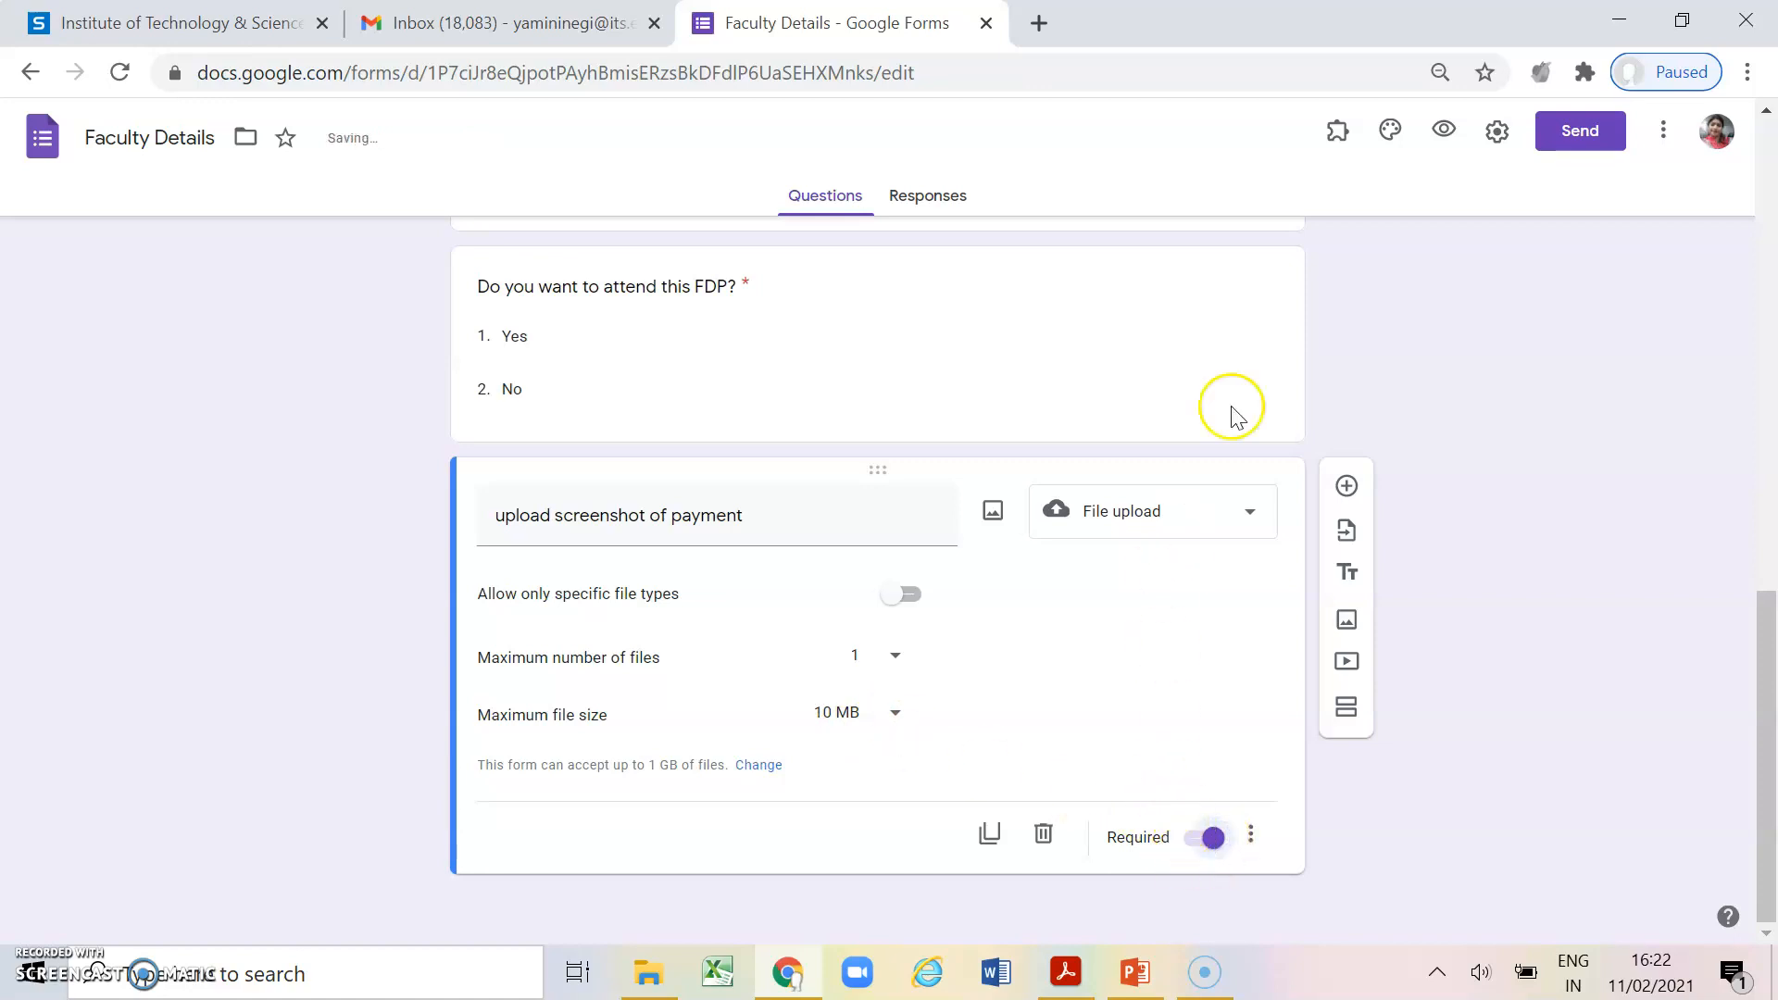
Preview the form, look at the file insertion options of the payment screenshot question, and leave the preview without uploading a file
left_click(1446, 132)
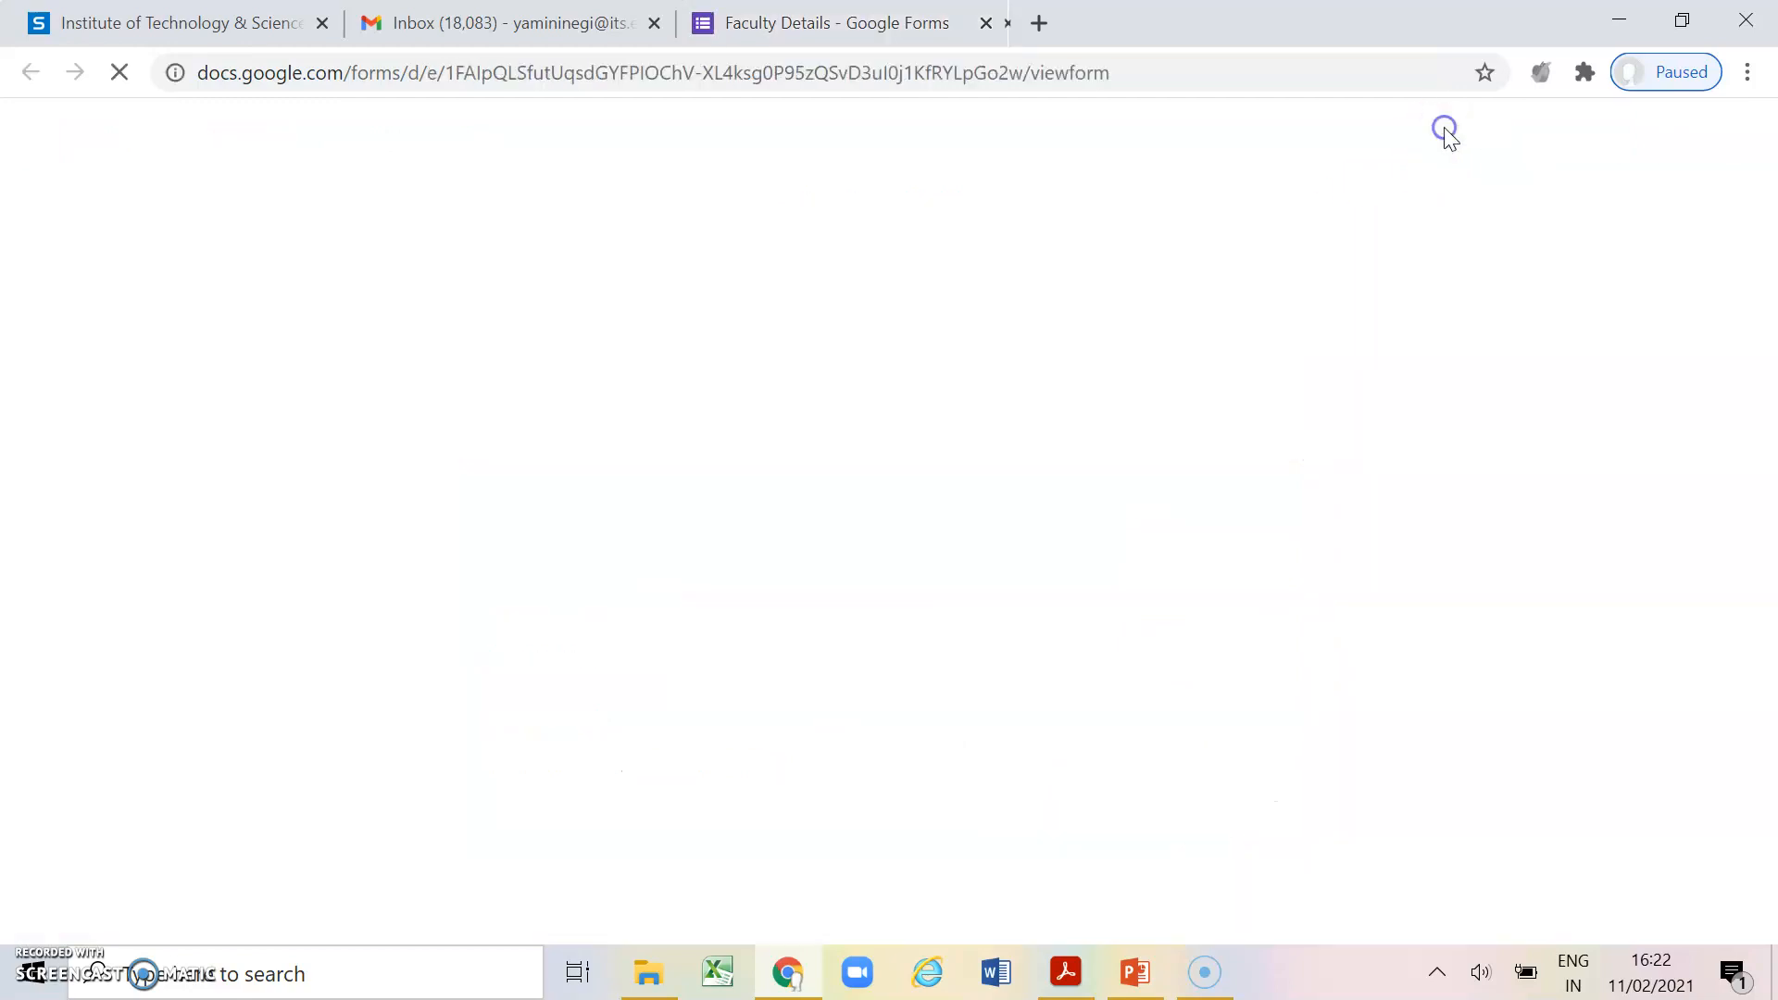
scroll(881, 577, "down", 7)
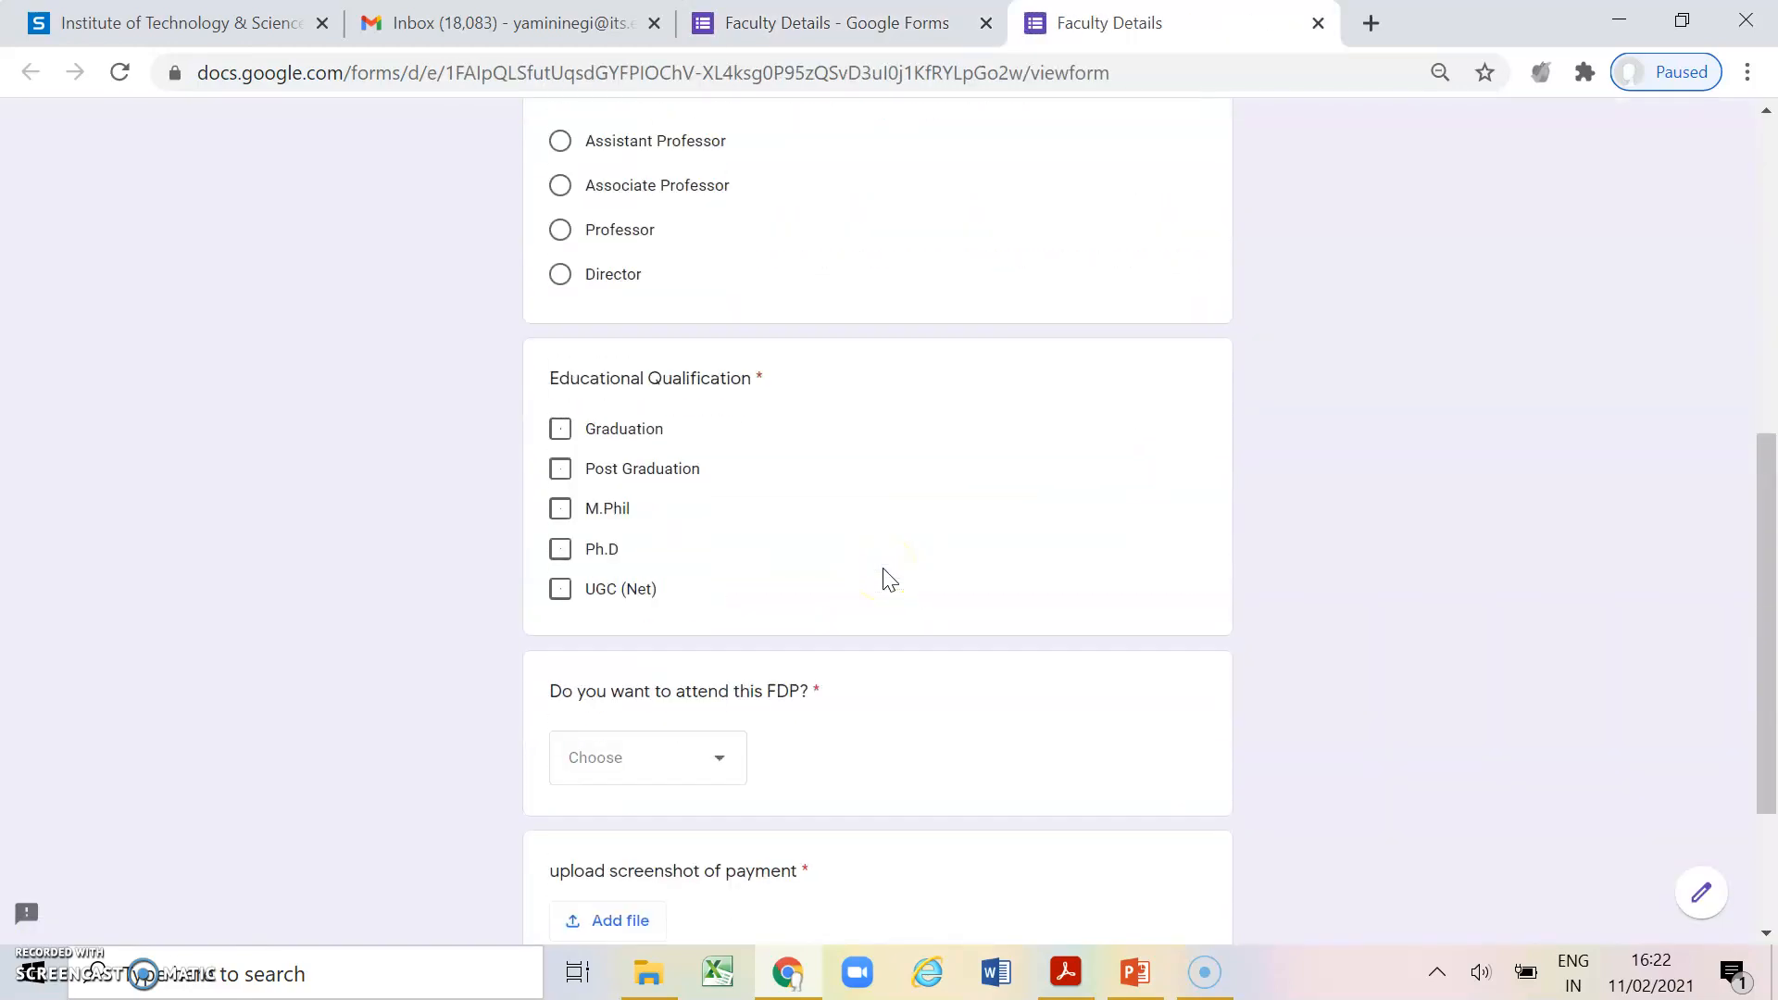
scroll(885, 579, "down", 3)
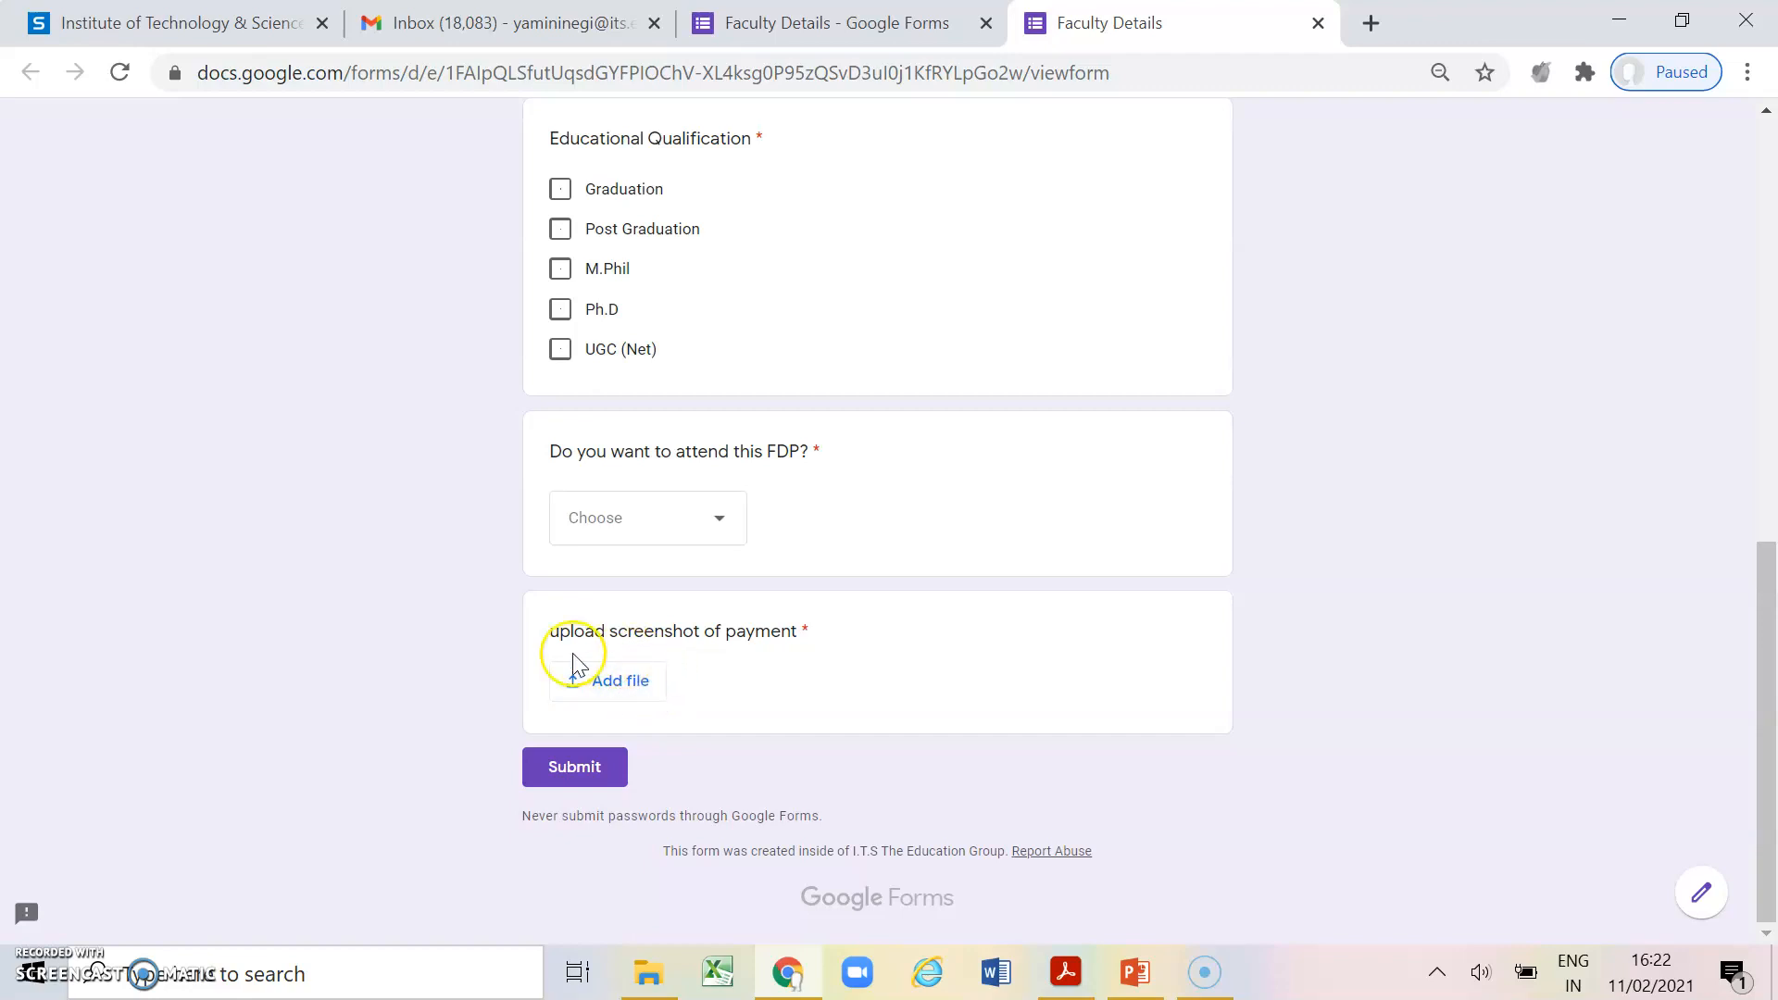
left_click(621, 686)
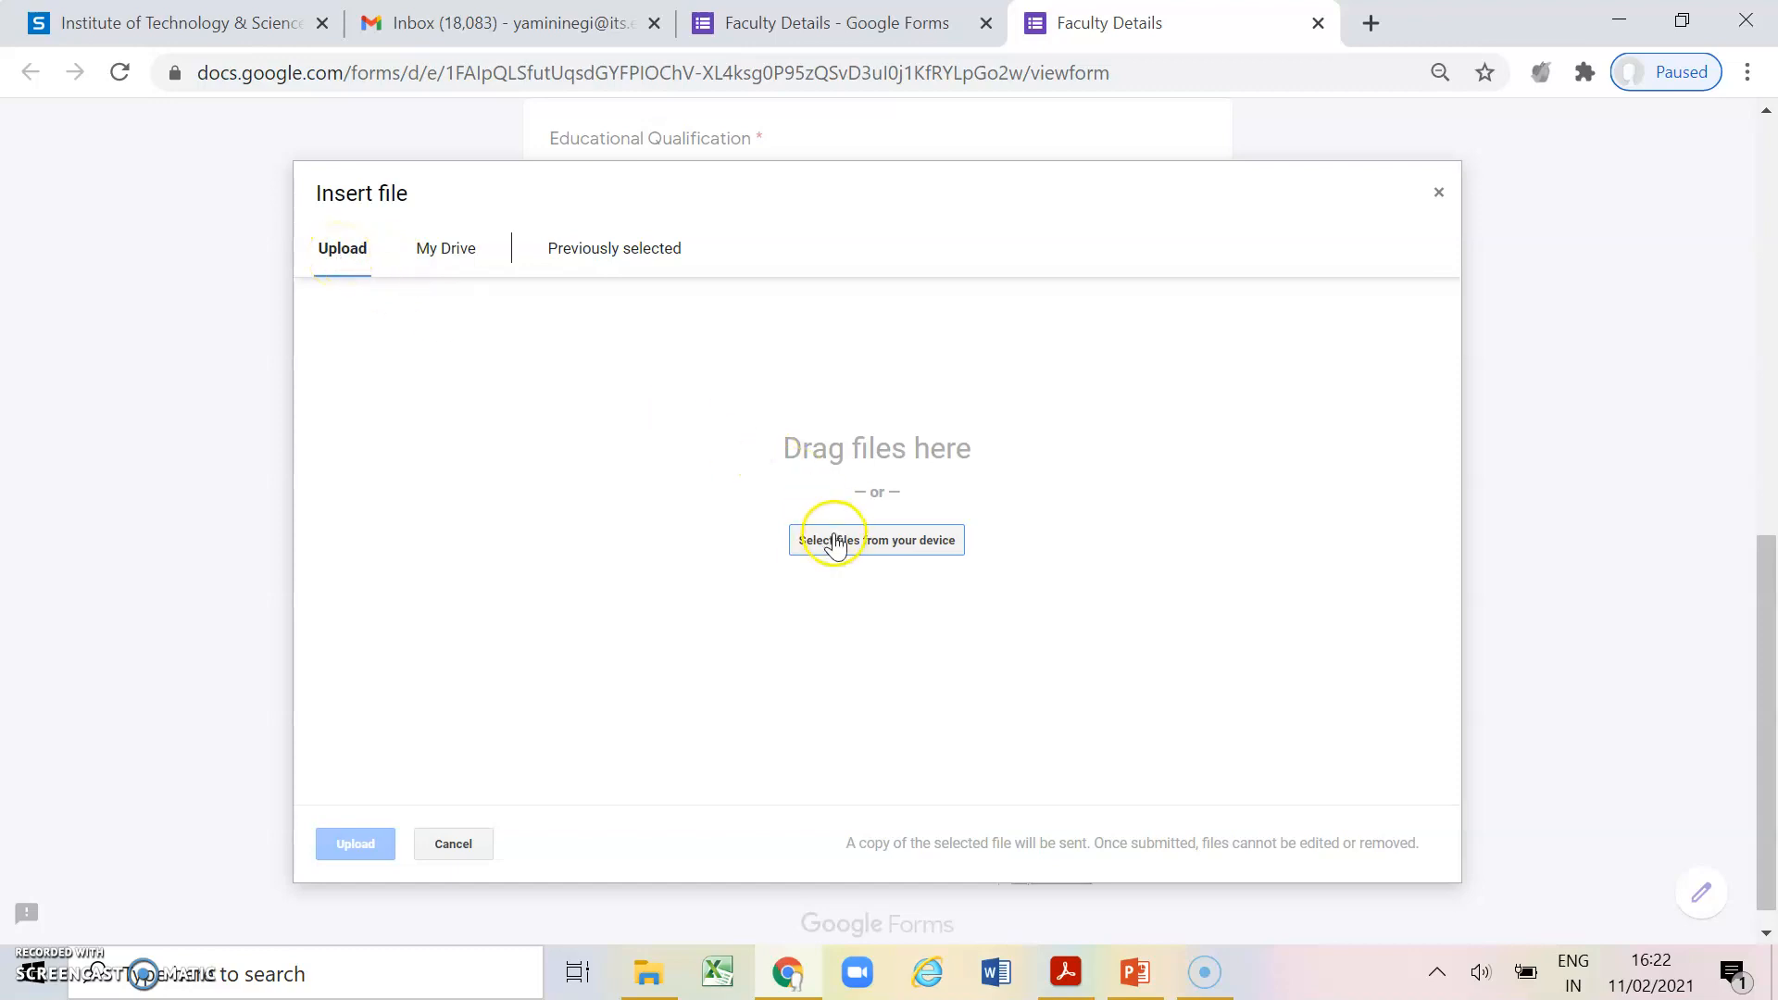
left_click(463, 262)
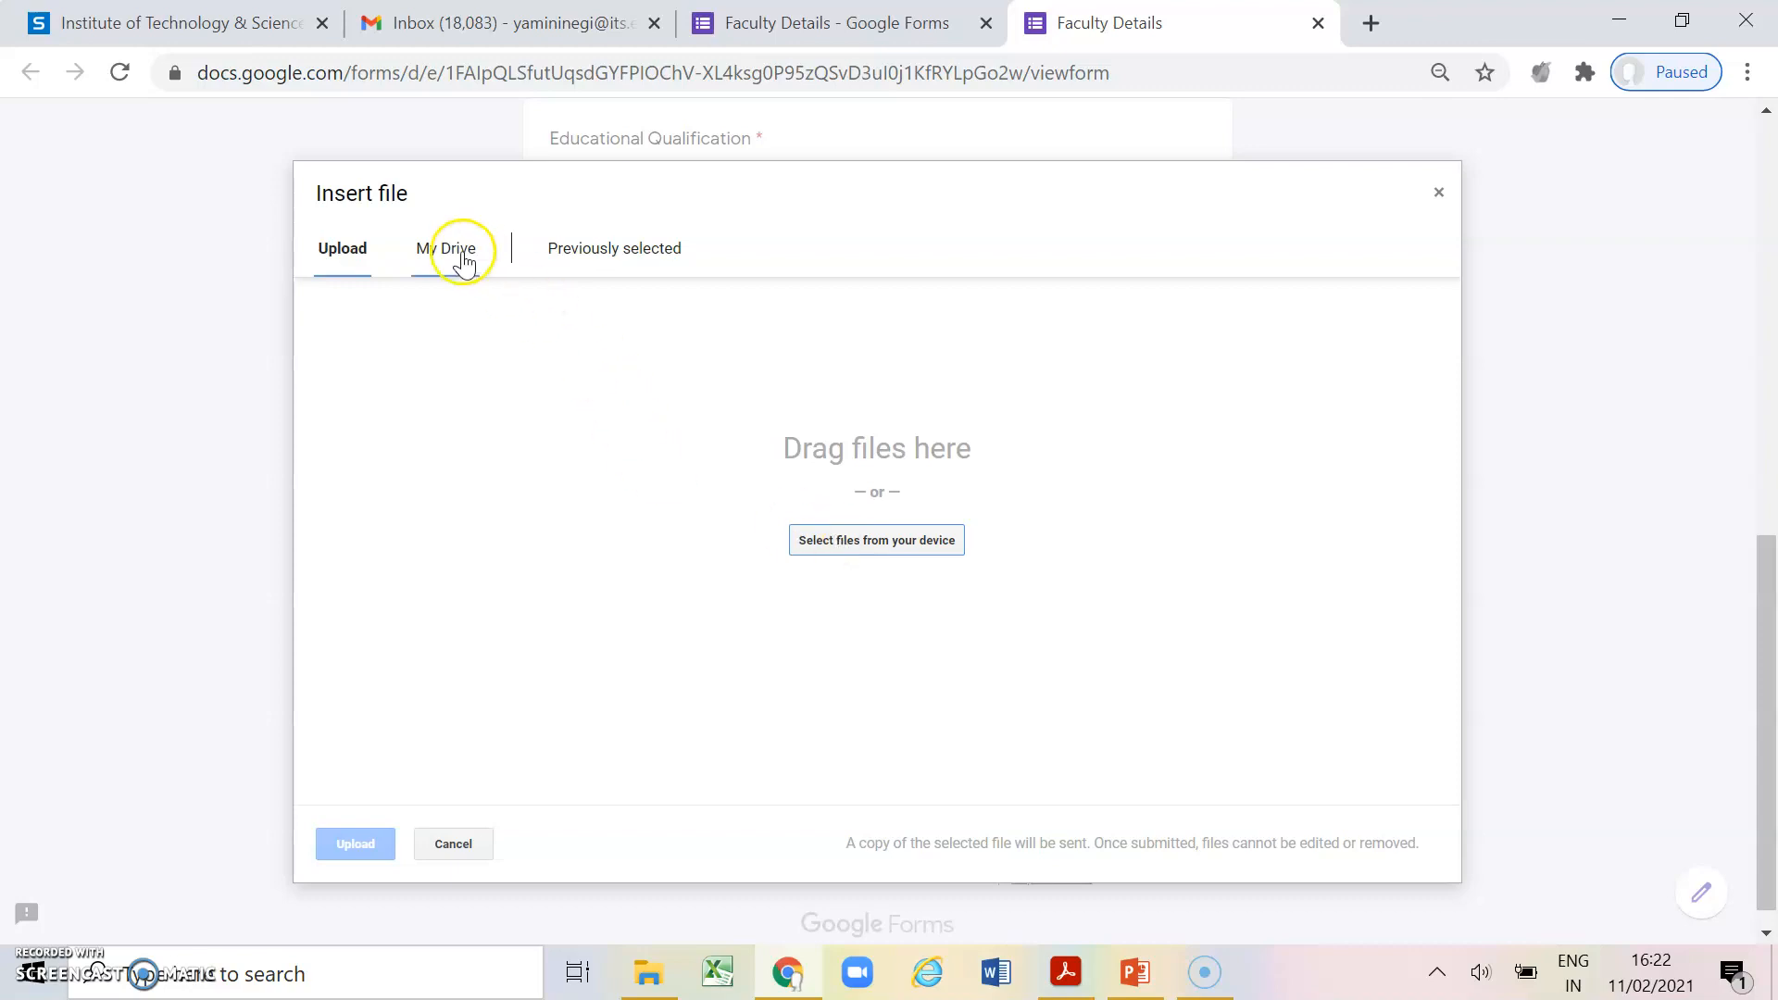
left_click(1436, 193)
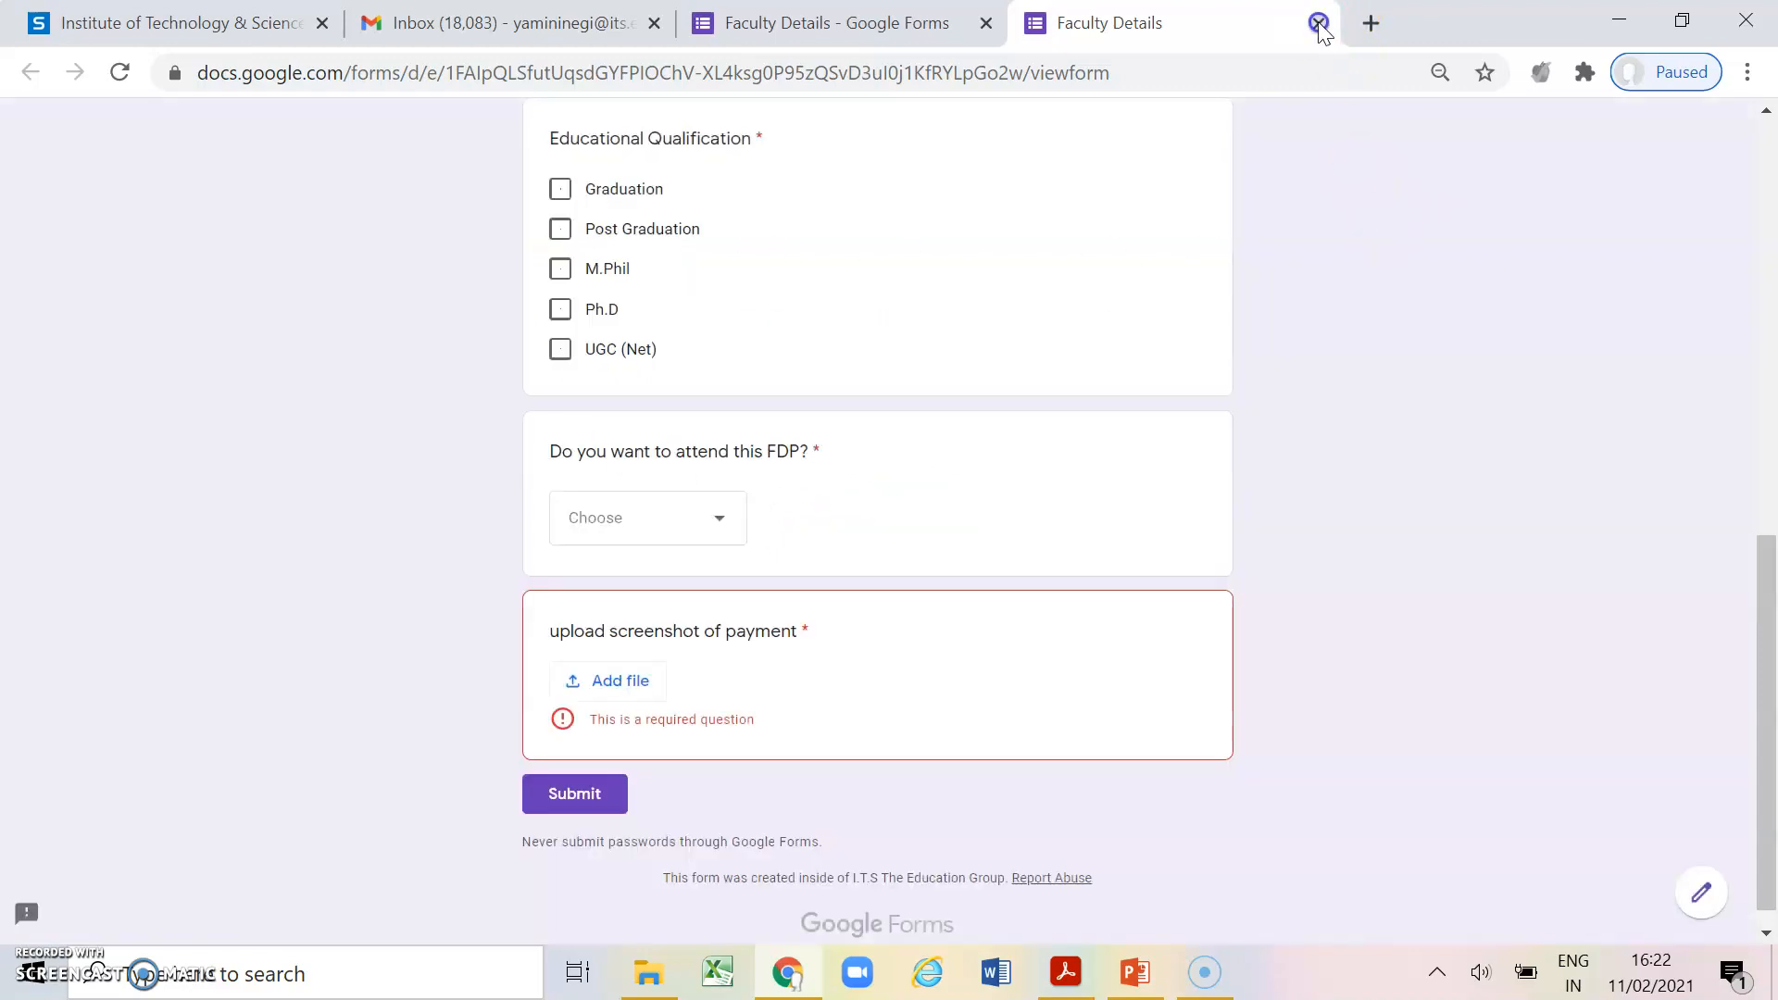
left_click(1318, 23)
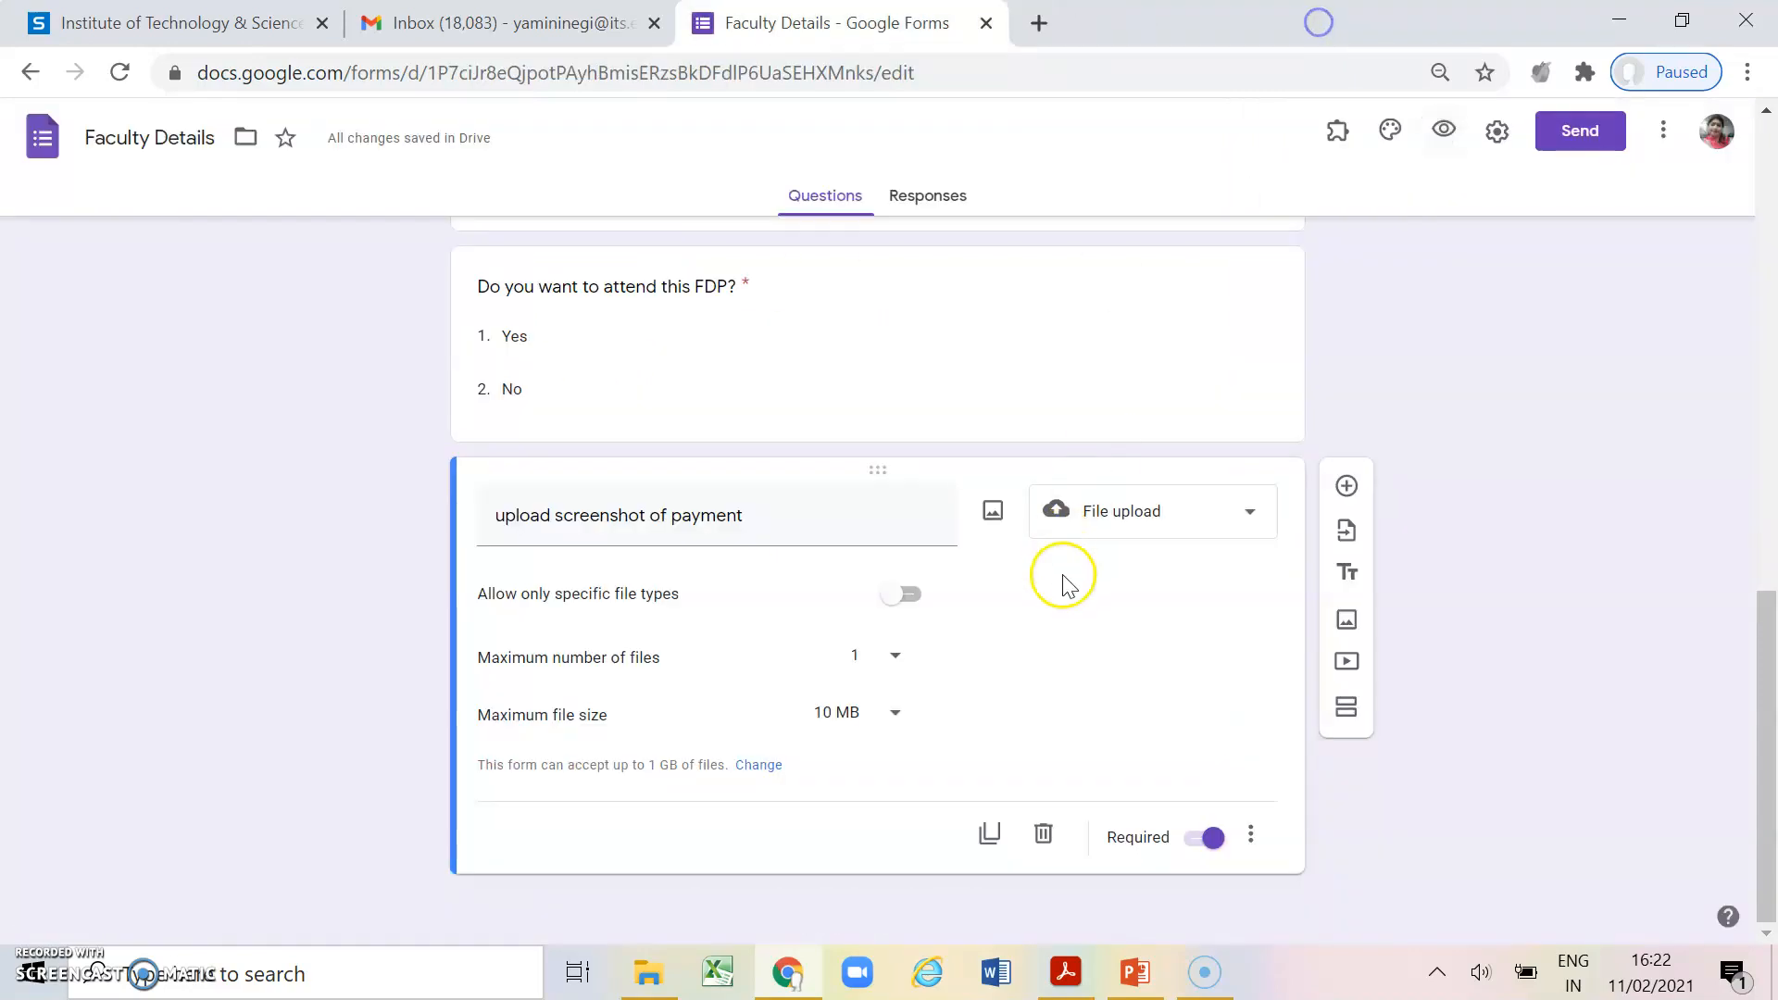
Add a Linear scale question titled "How to do you rate today's speaker?" below the payment screenshot question
left_click(1346, 485)
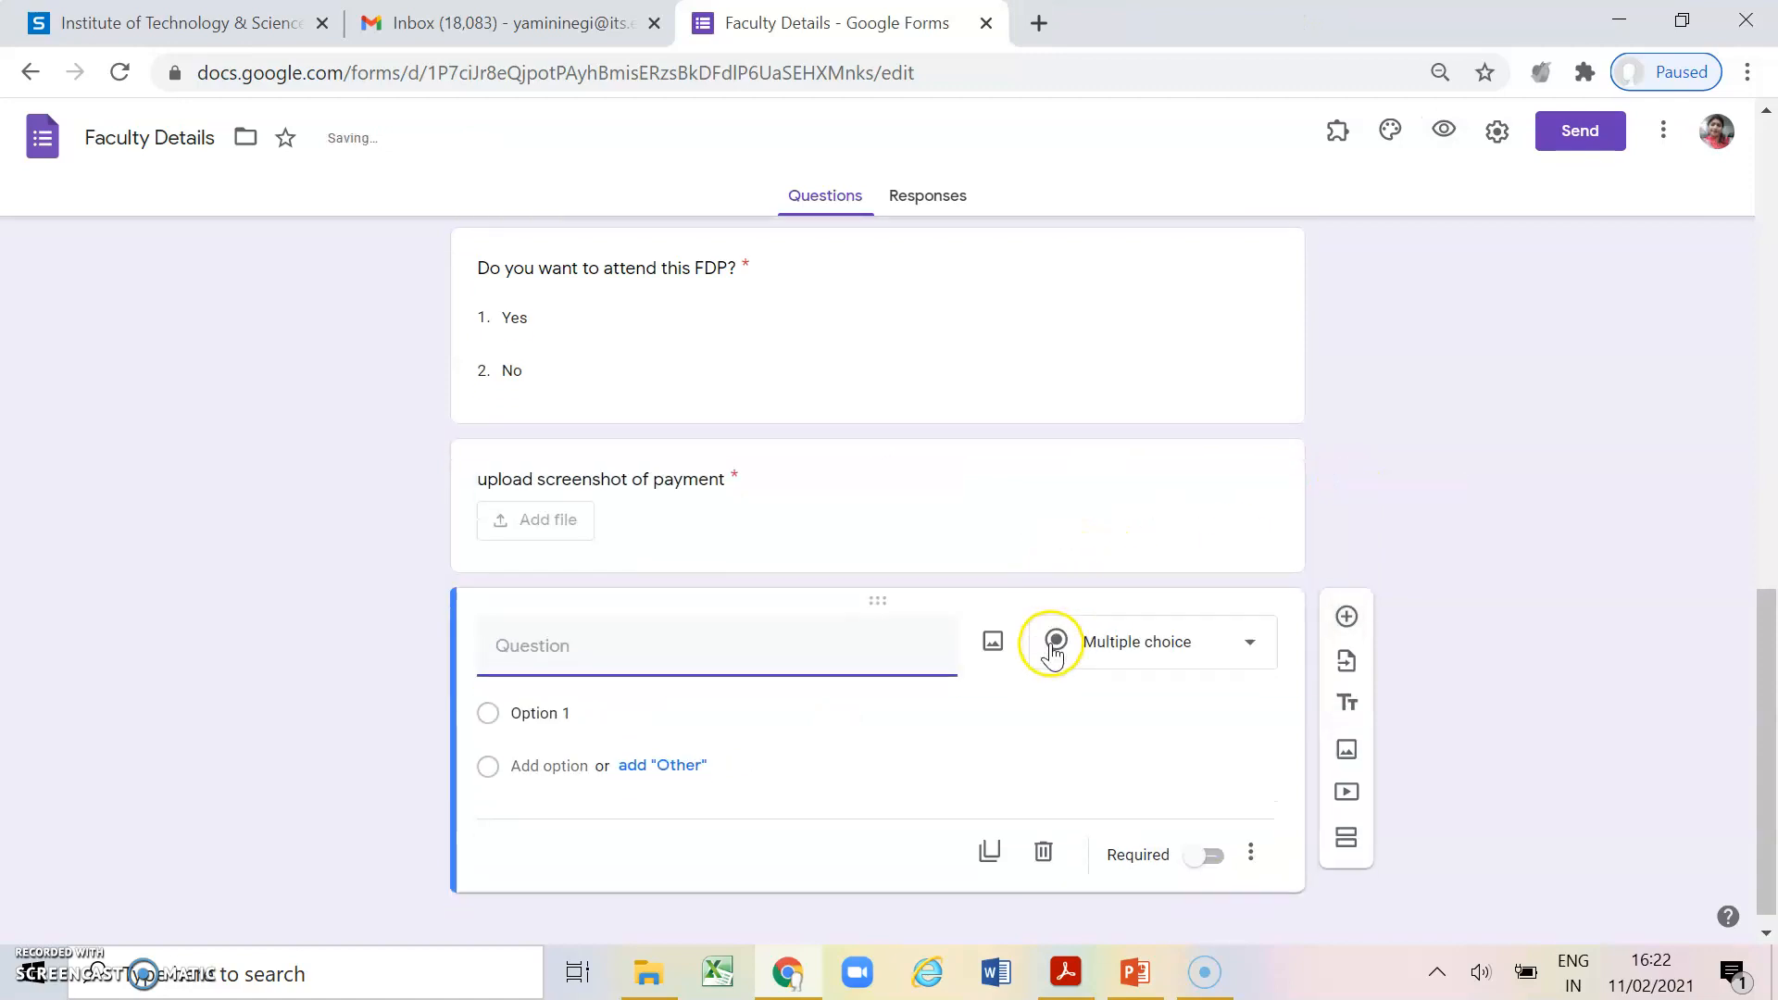
left_click(1232, 626)
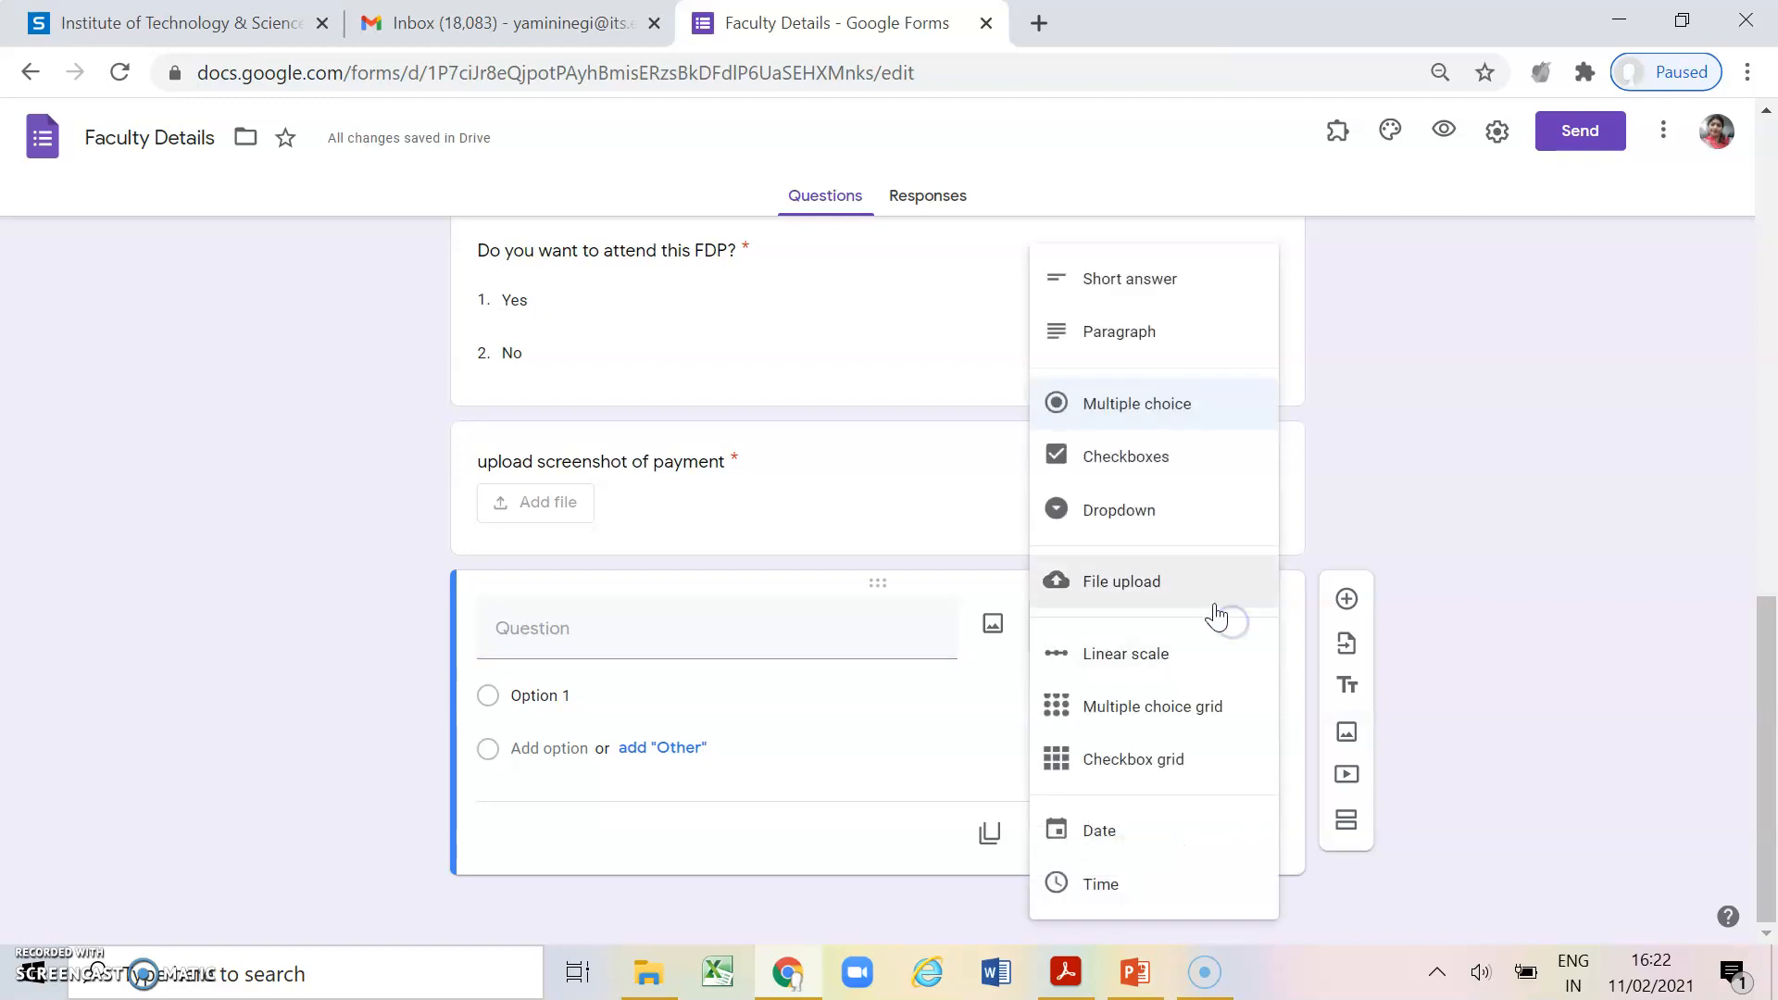
left_click(1143, 659)
left_click(771, 638)
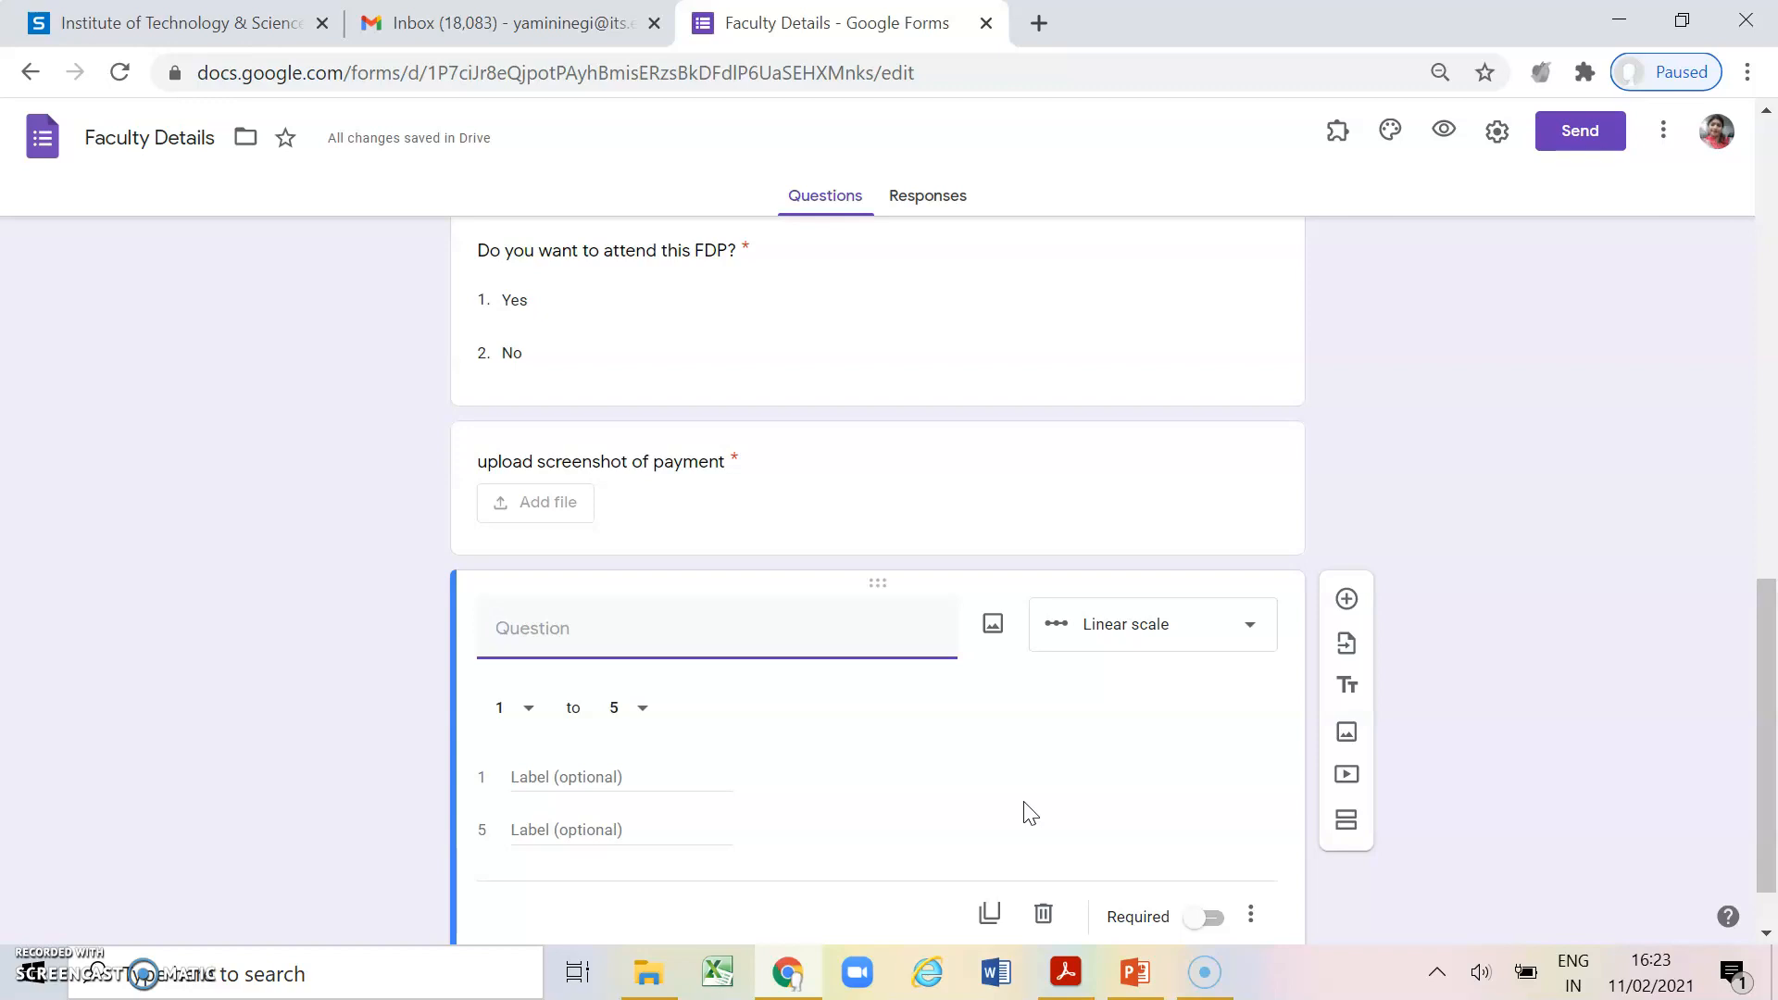
left_click(862, 641)
type("How to do you rate today's speaker")
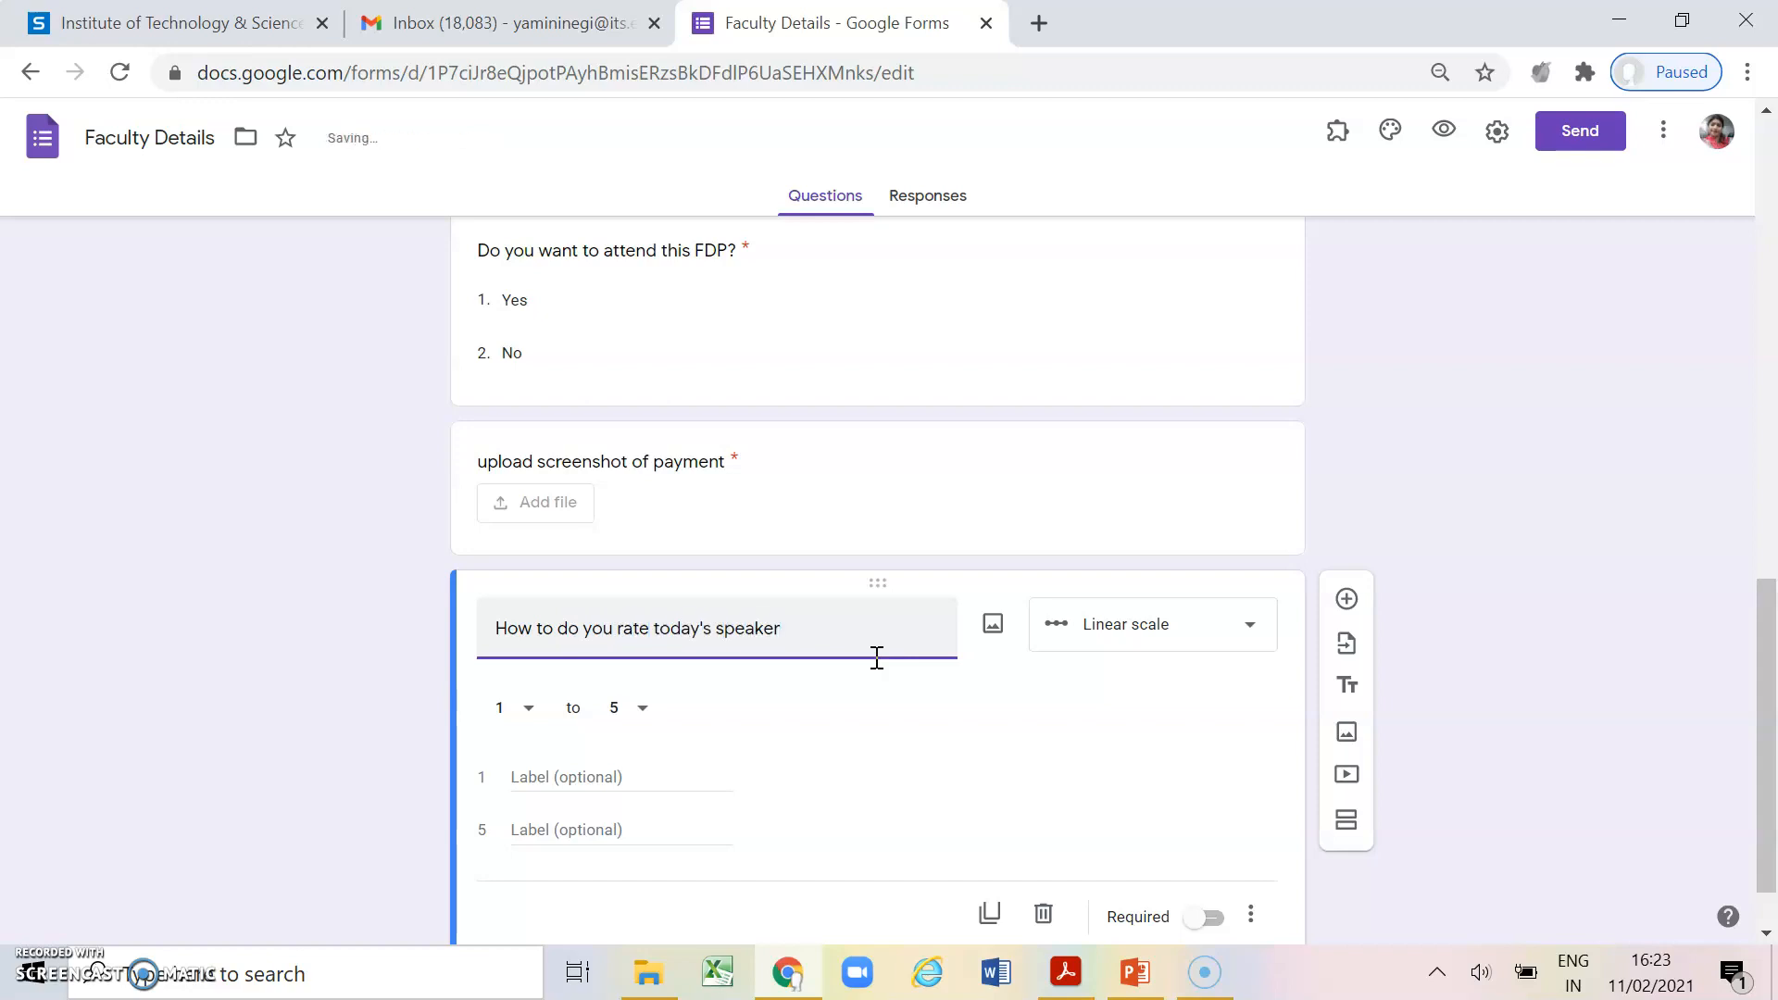
type("?")
Label value 1 of the speaker rating scale "Very Poor" and value 5 "Excellent"
left_click(615, 778)
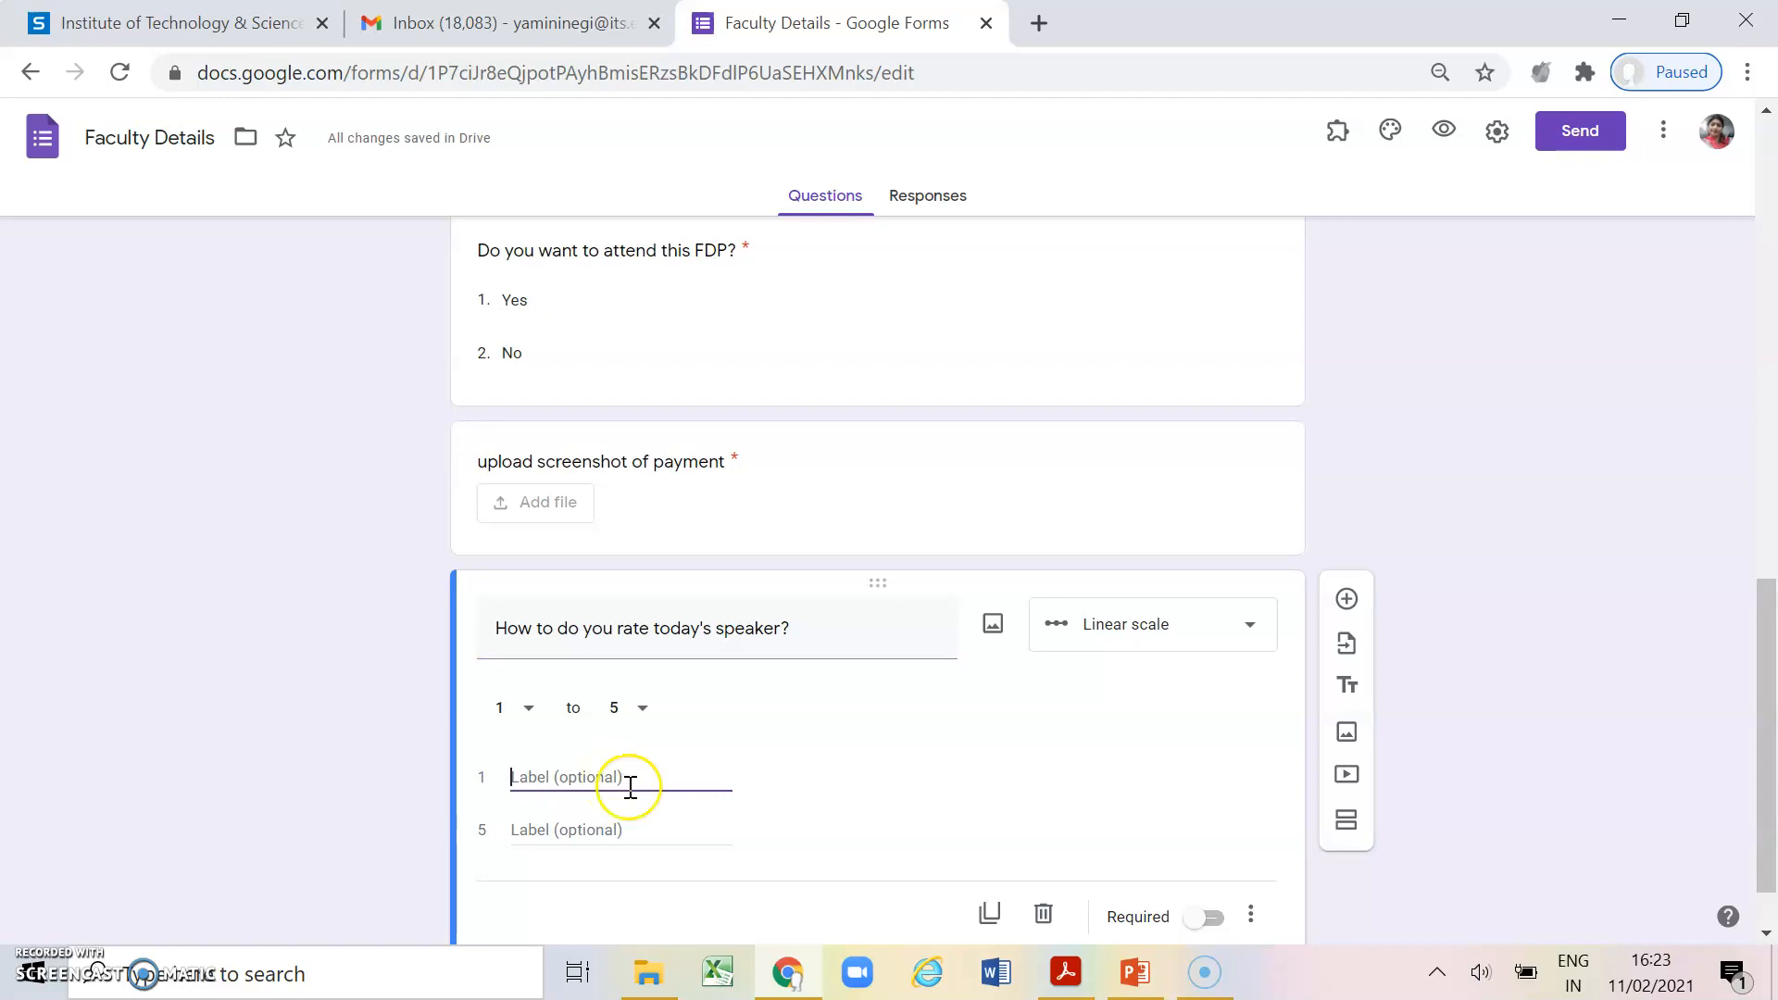
type("Very Poor")
left_click(602, 833)
type("Excellent")
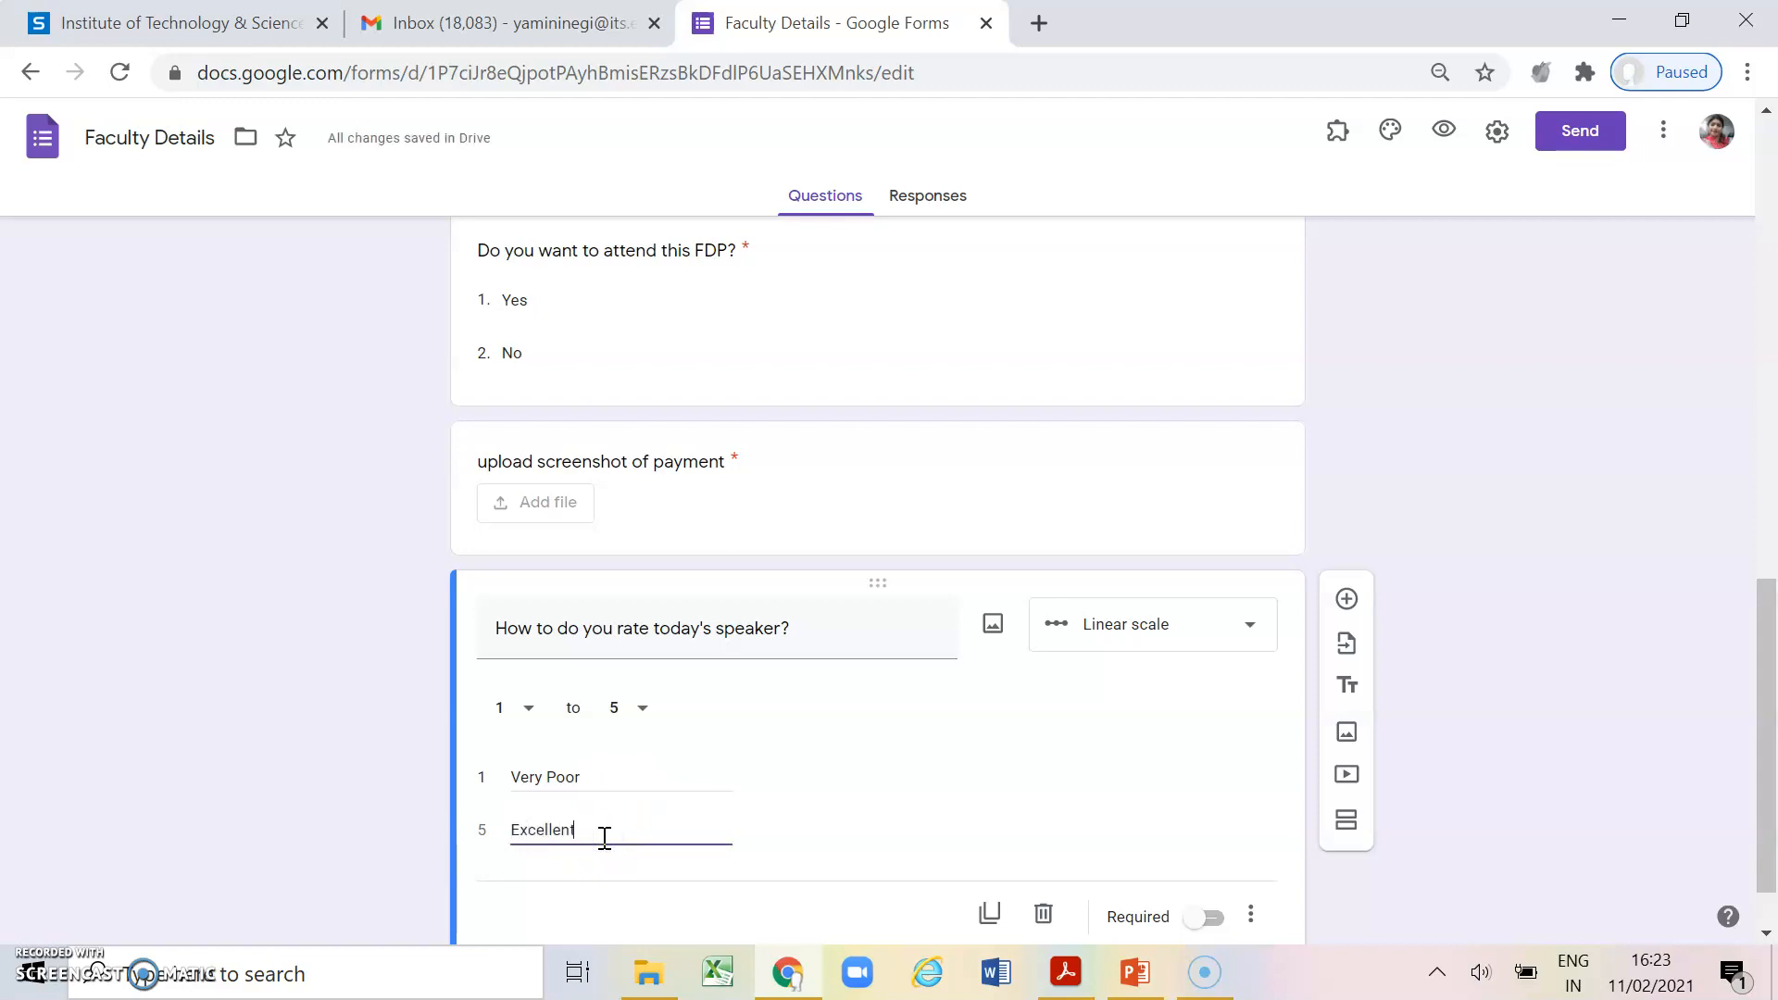
left_click(665, 681)
Make the speaker rating question required
scroll(666, 689, "down", 1)
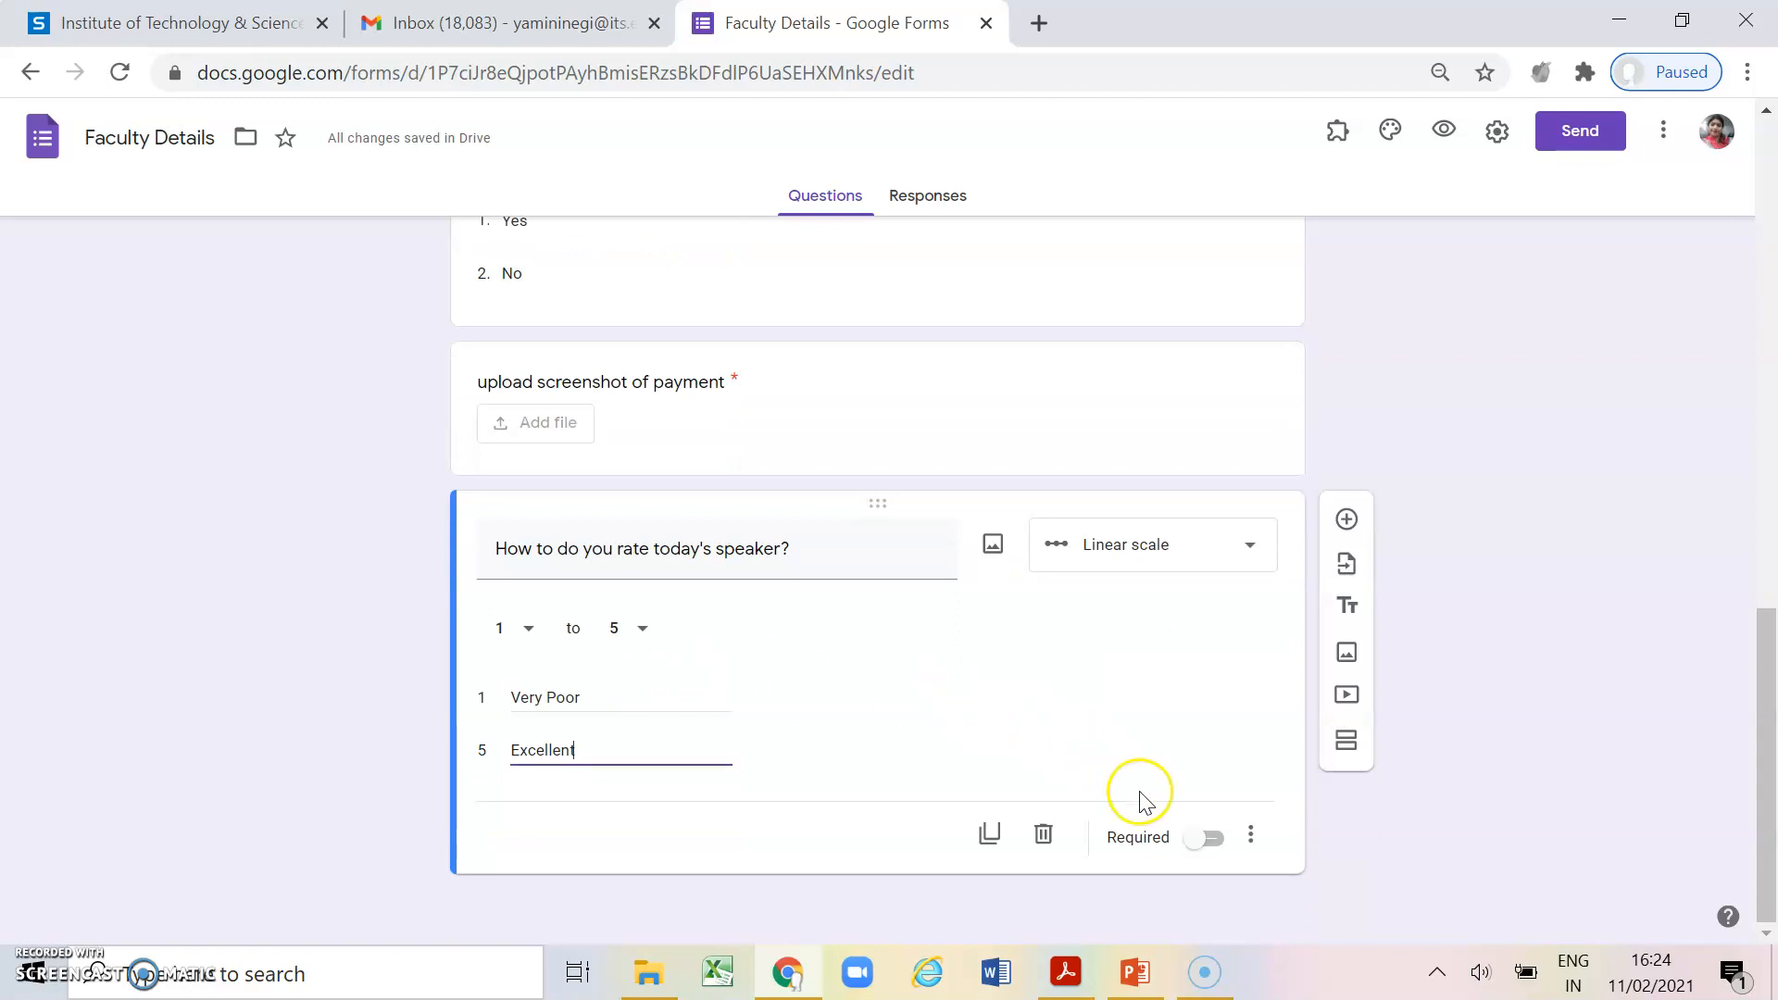
left_click(1218, 840)
left_click(1244, 838)
left_click(1205, 841)
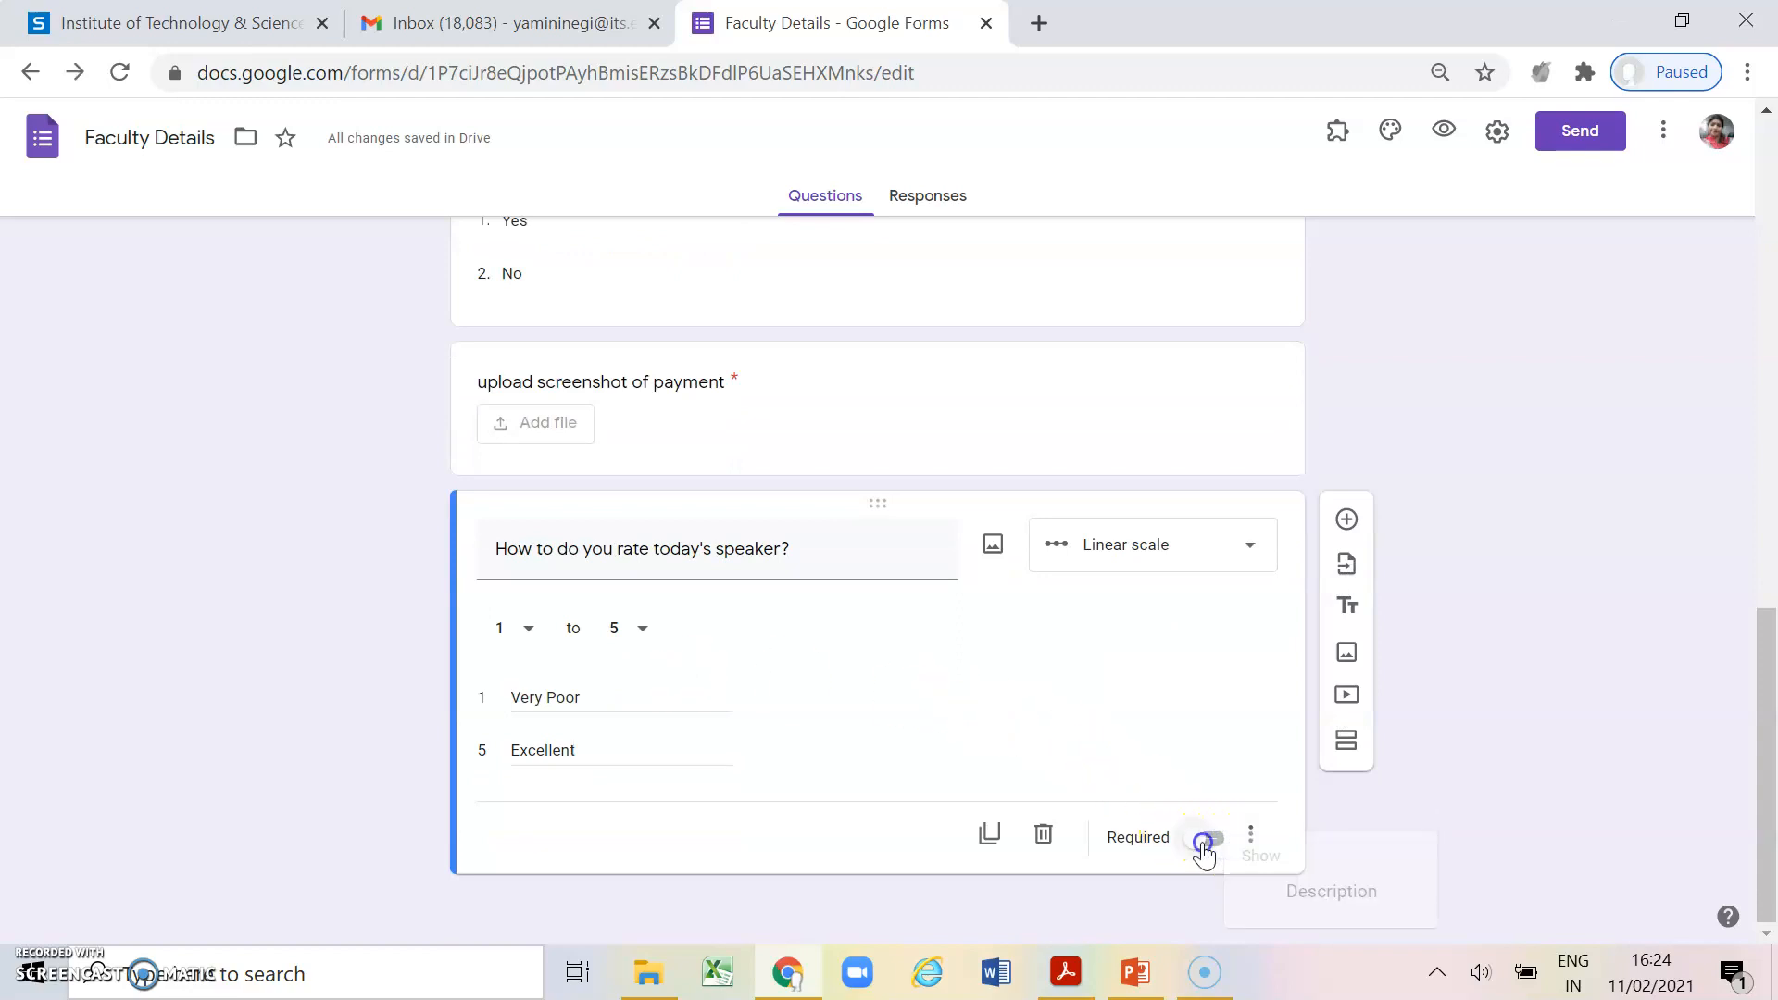
left_click(1211, 842)
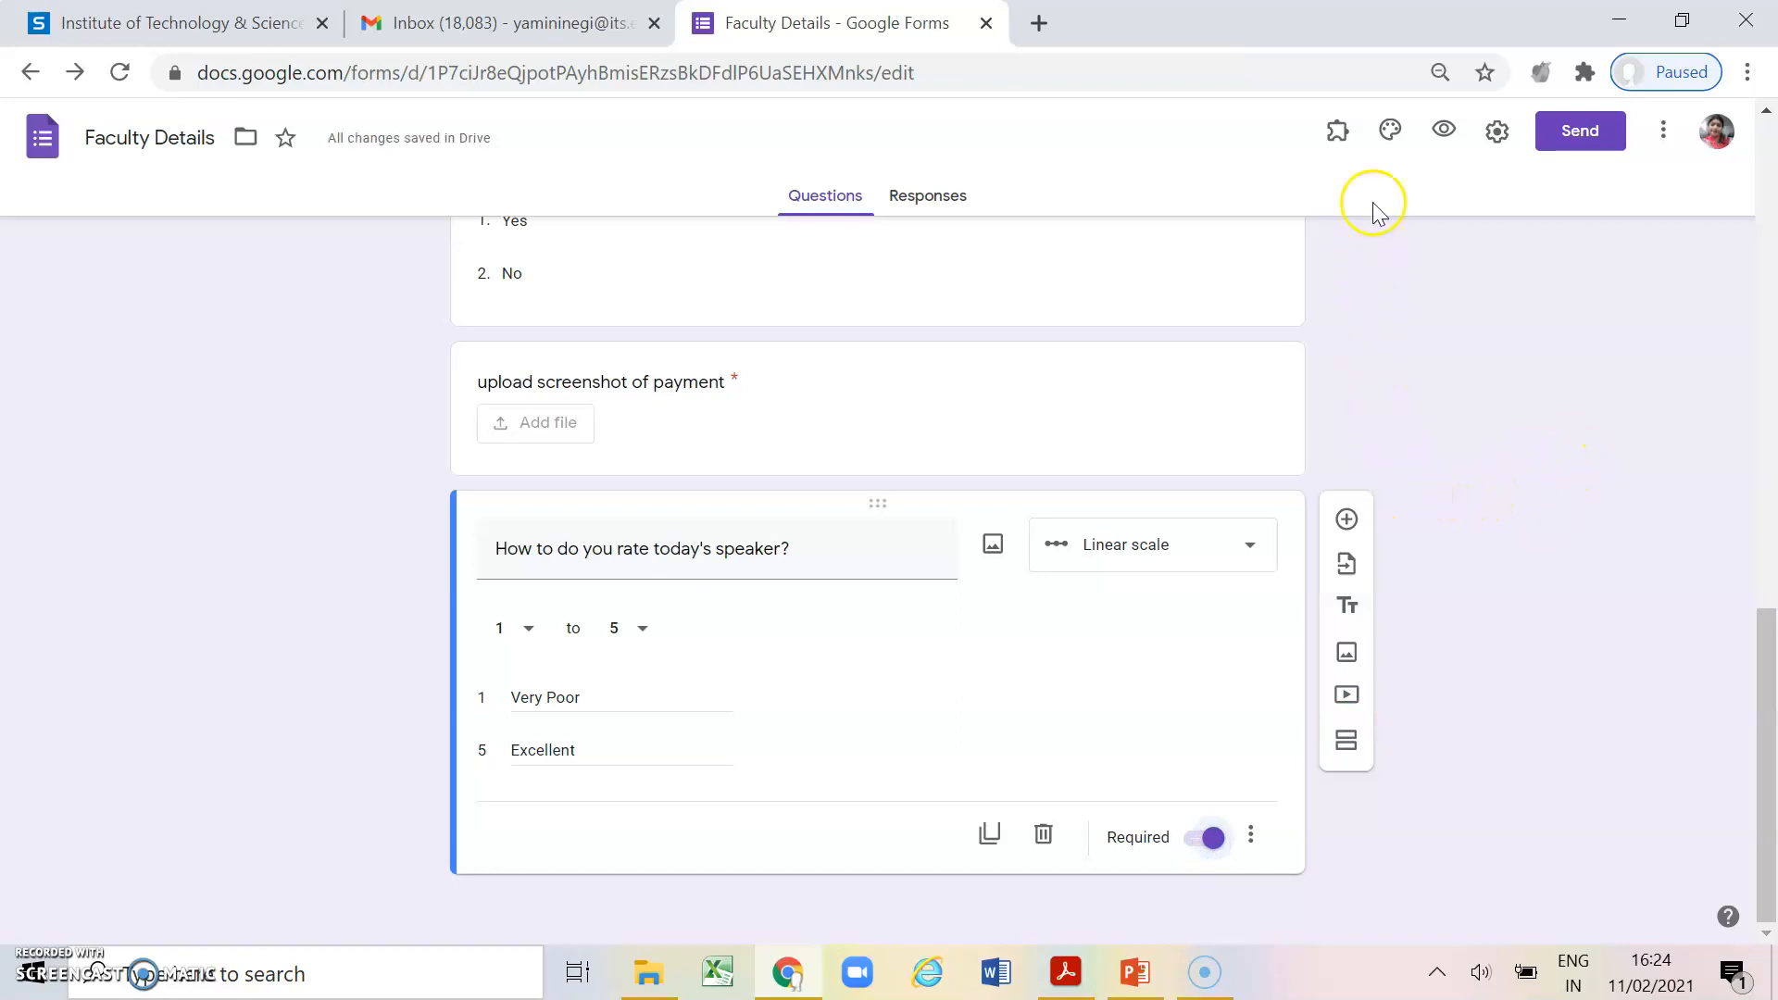
Preview the form, try rating 1 on the speaker rating scale, and leave the preview without submitting
left_click(1444, 139)
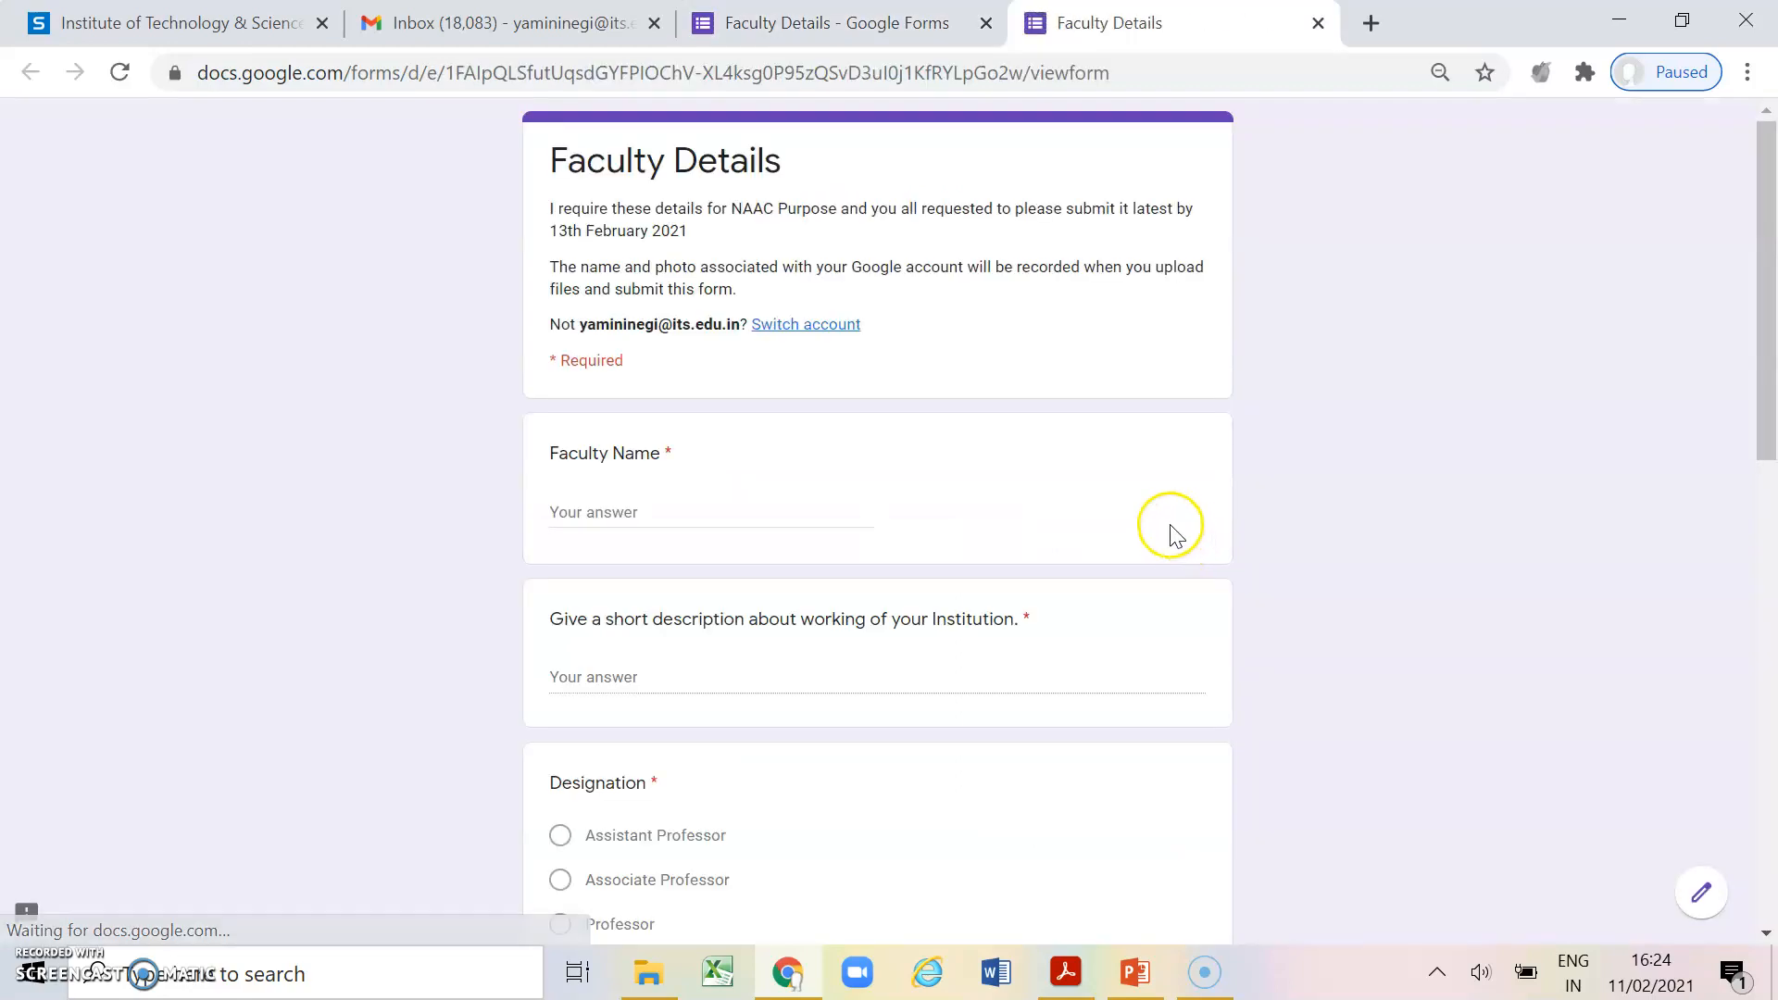
scroll(1131, 512, "down", 12)
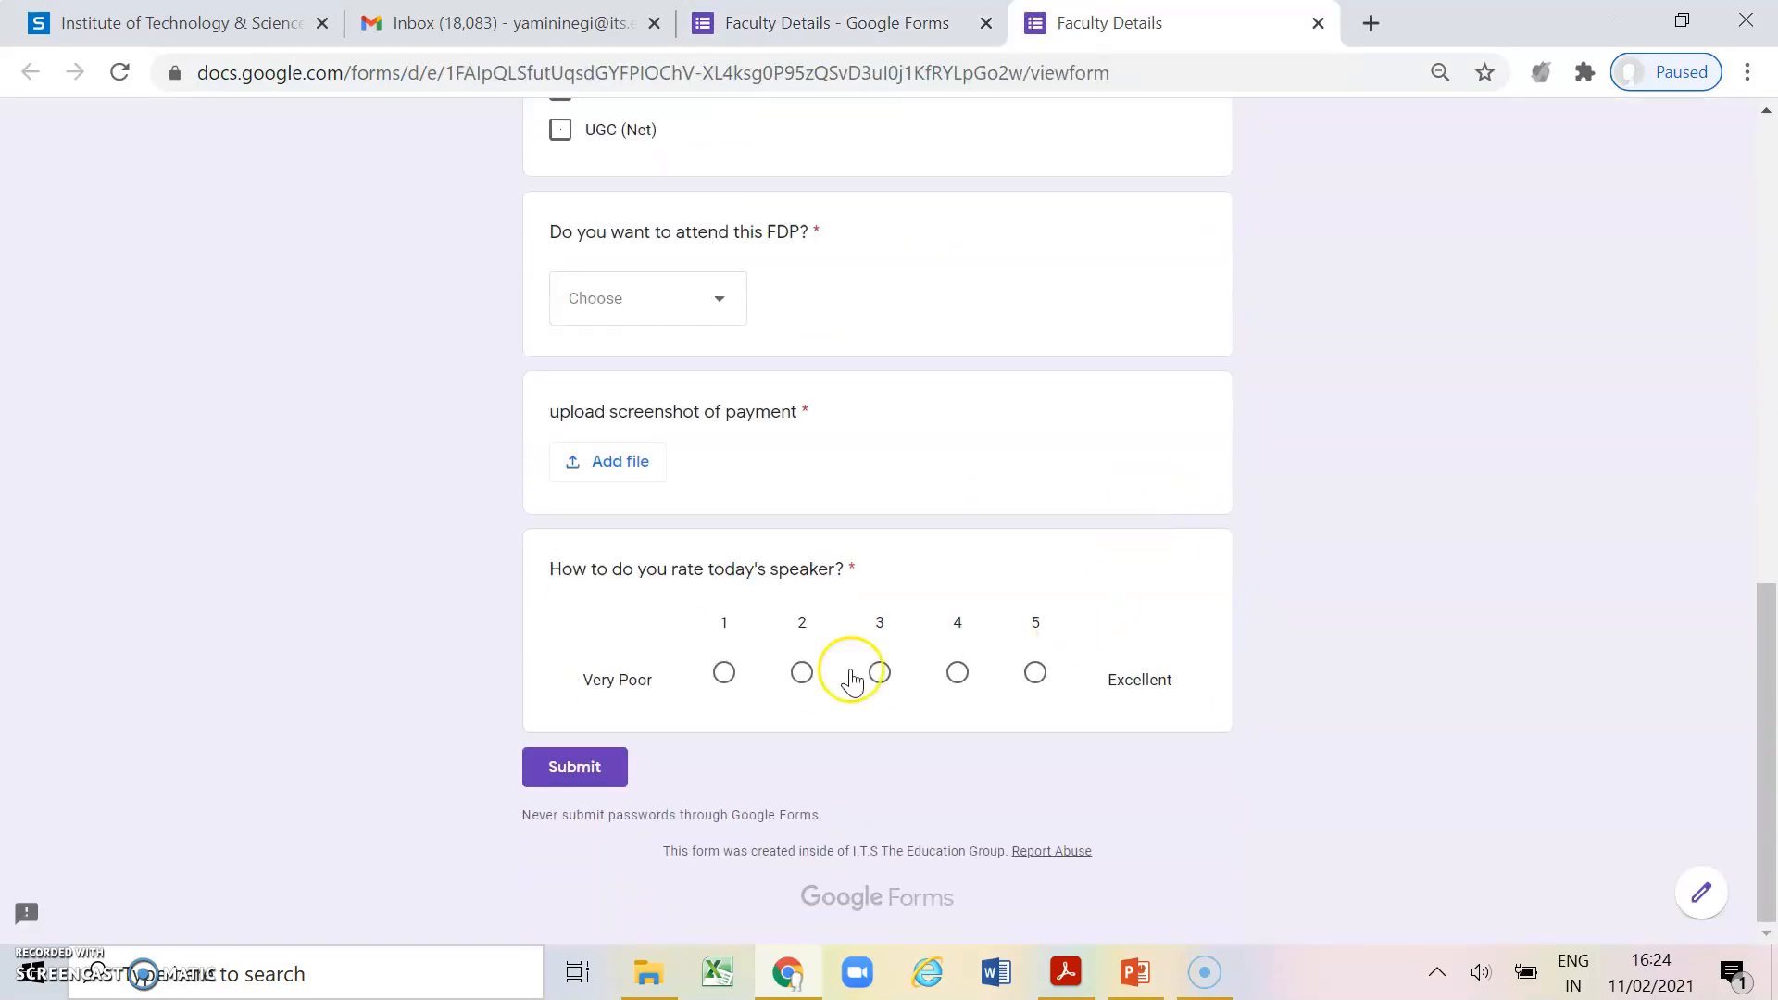
left_click(727, 679)
left_click(1319, 23)
left_click(1012, 232)
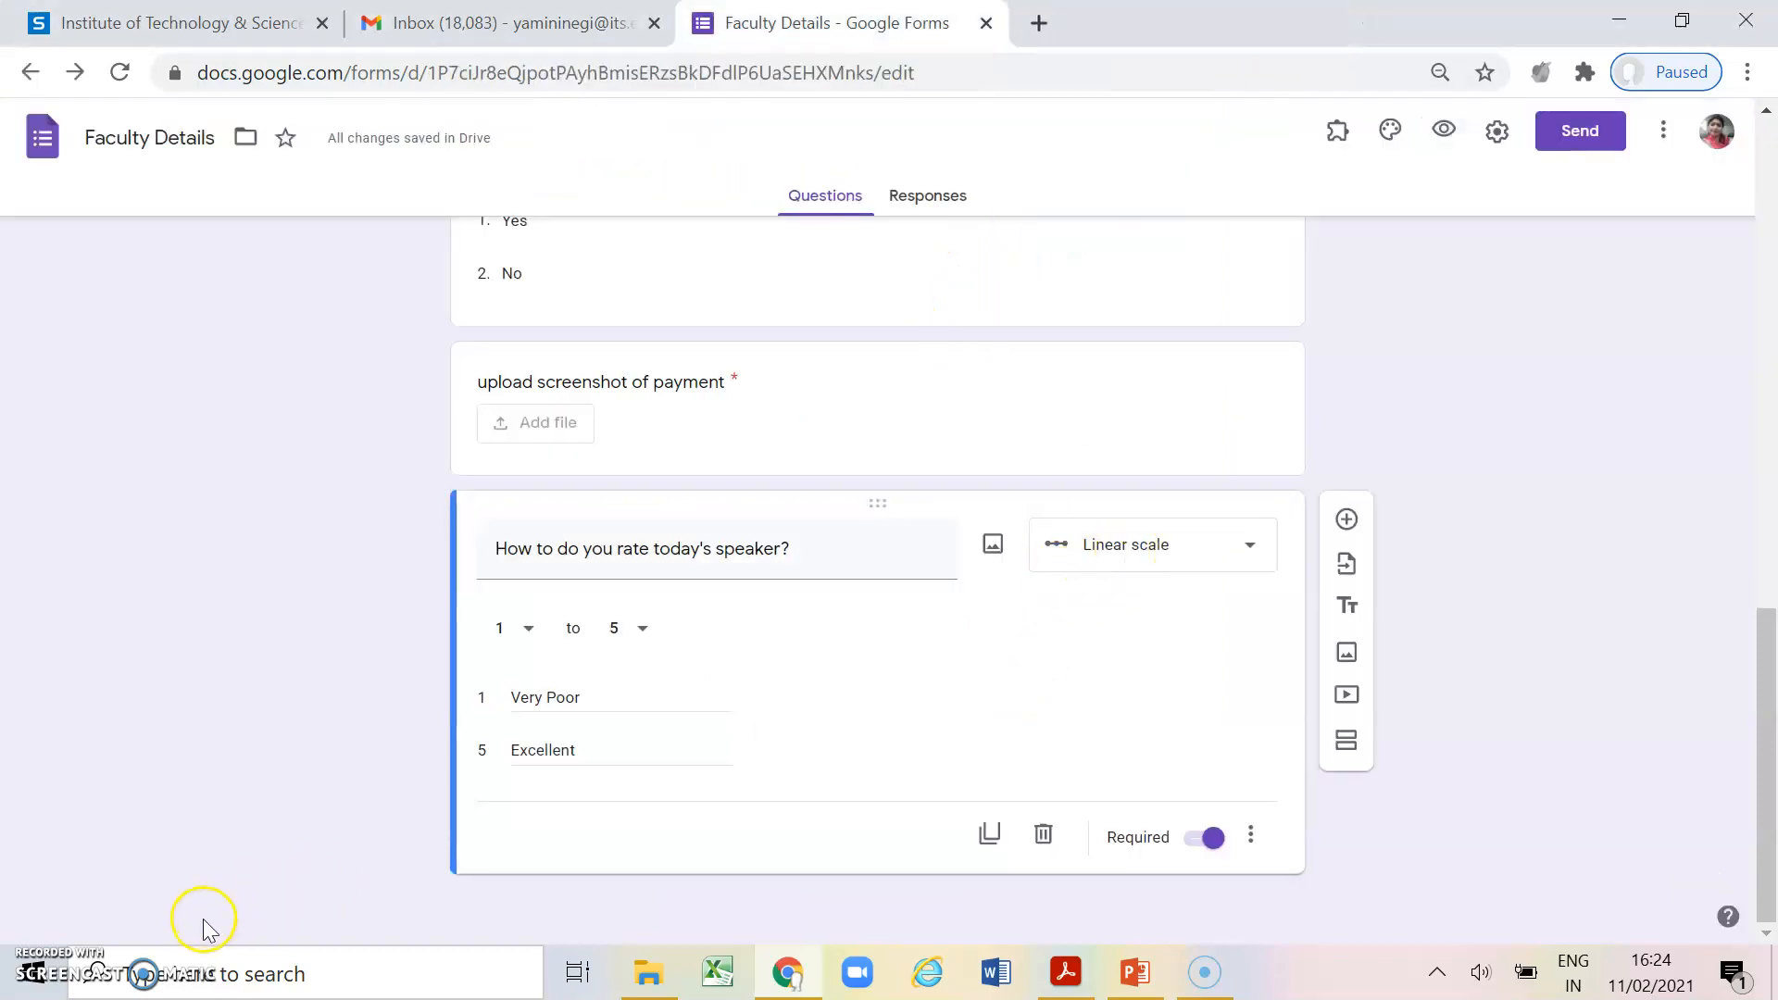
Add a Multiple choice grid question below the speaker rating question and open its title for editing
left_click(1346, 521)
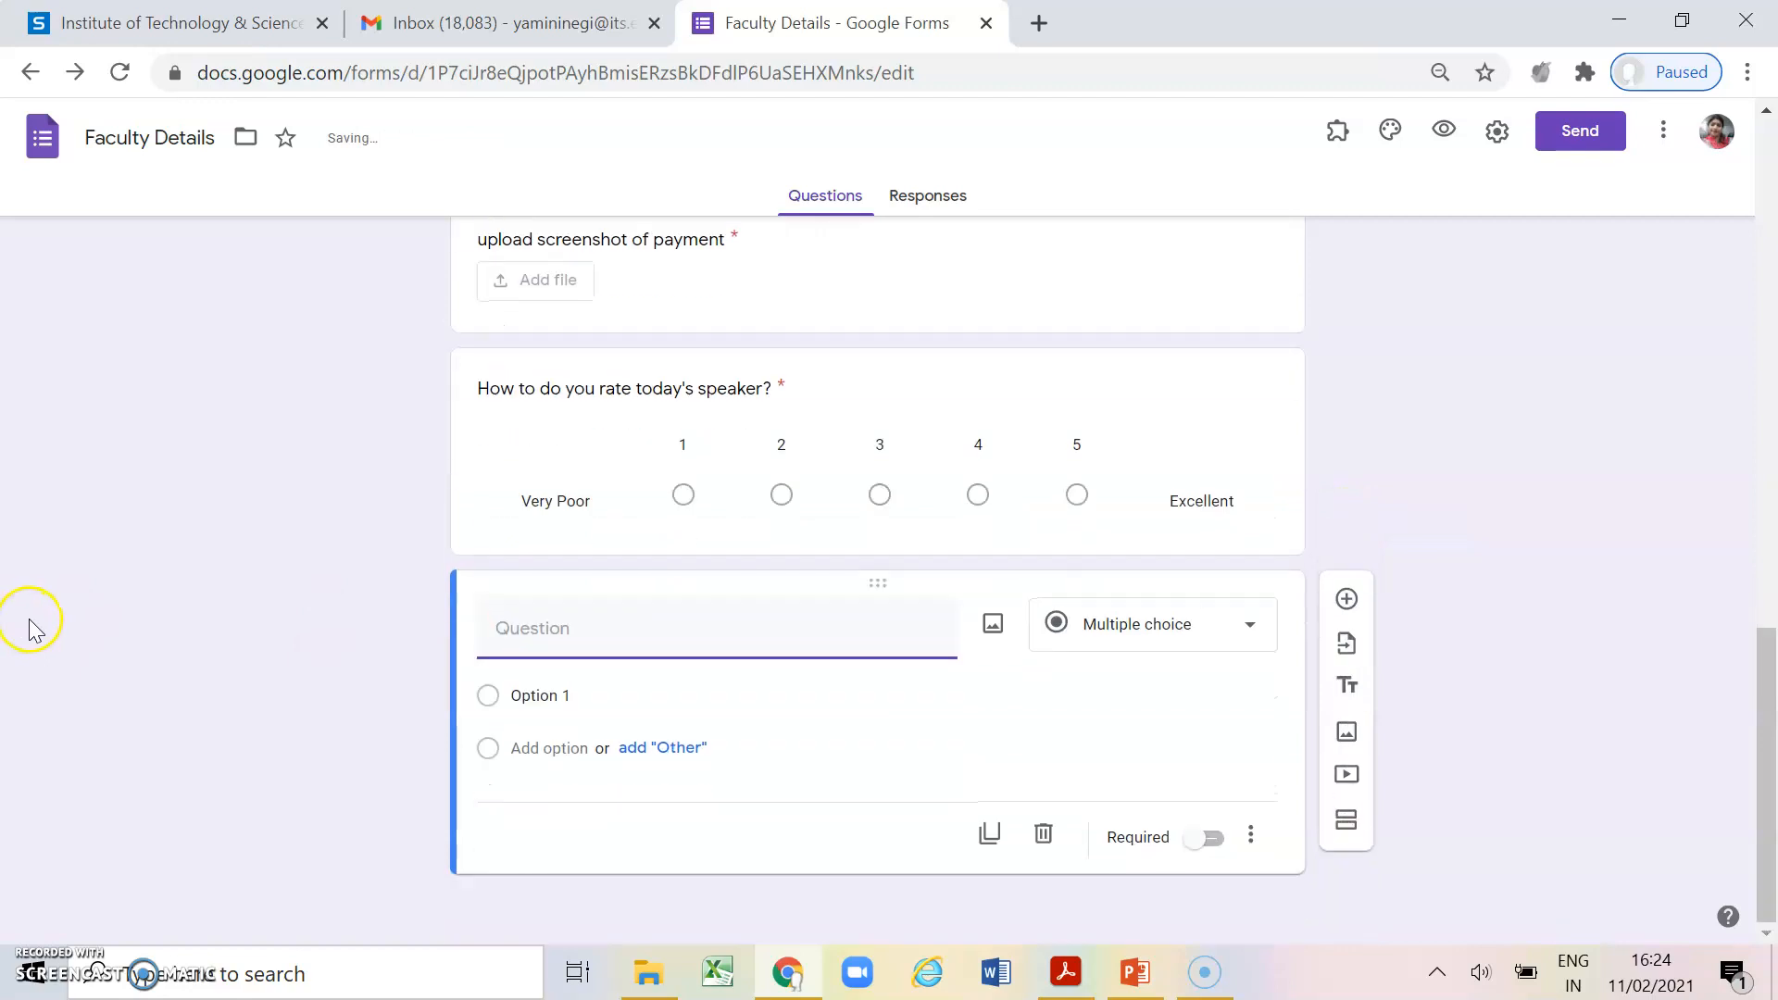
left_click(1098, 637)
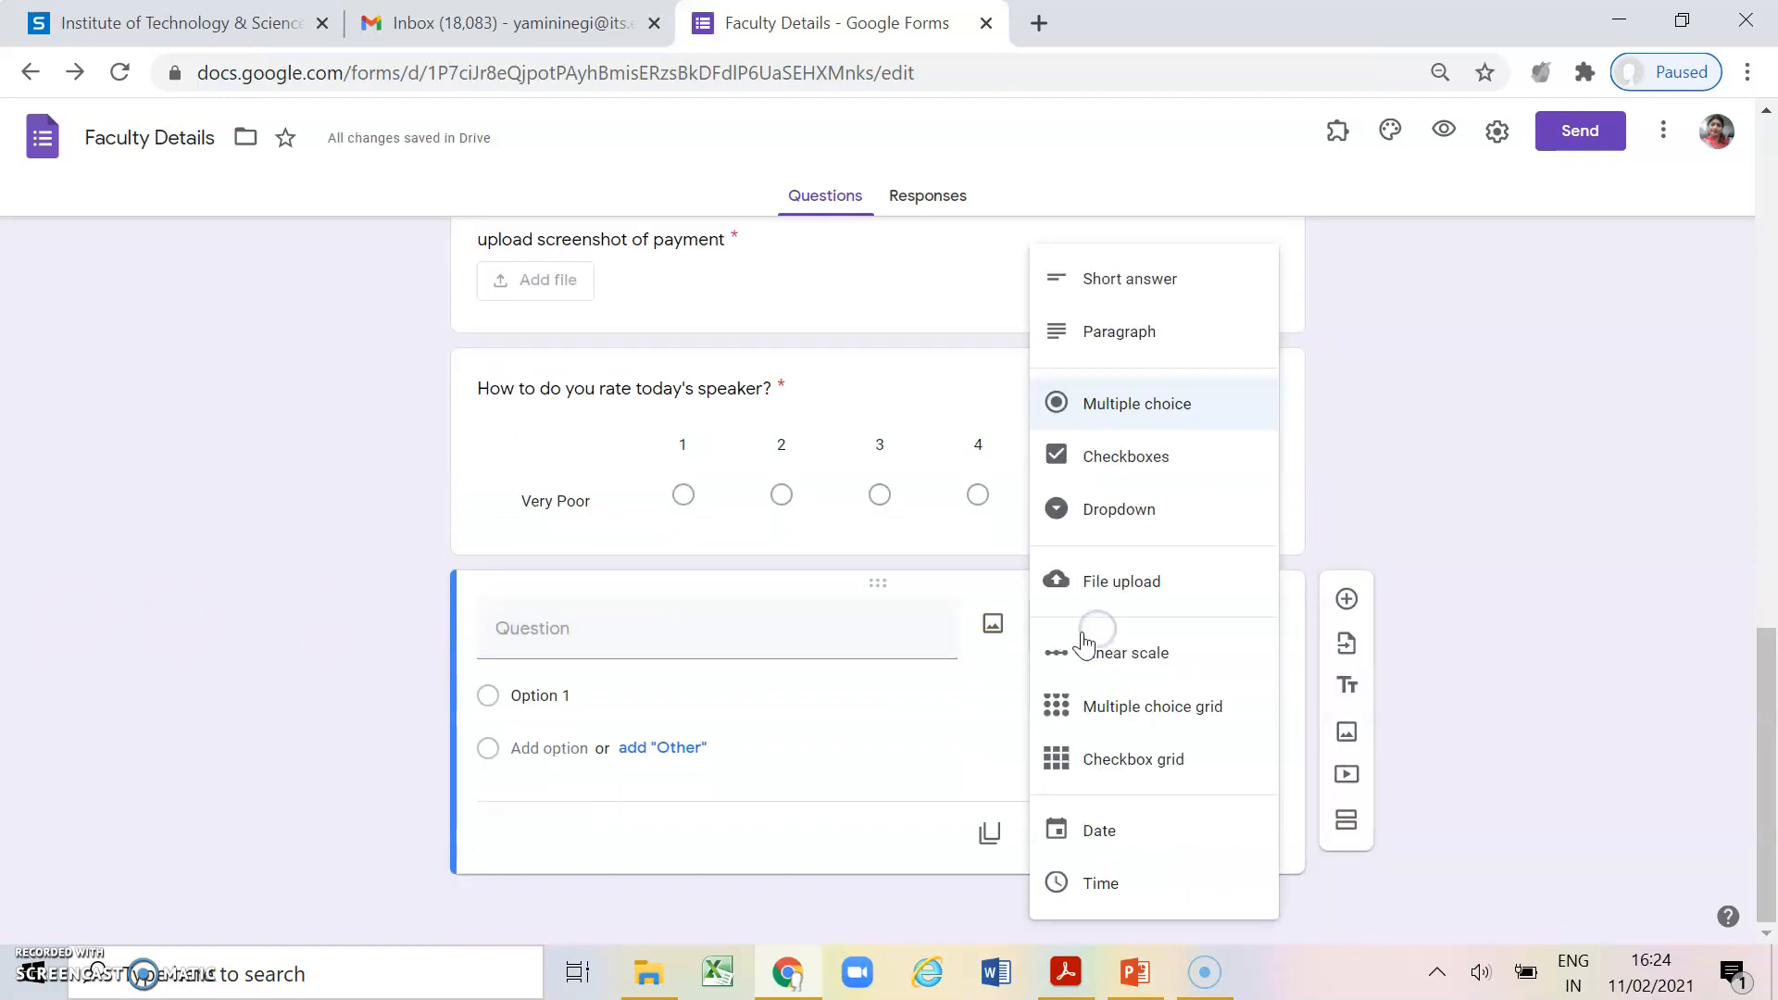
left_click(1138, 713)
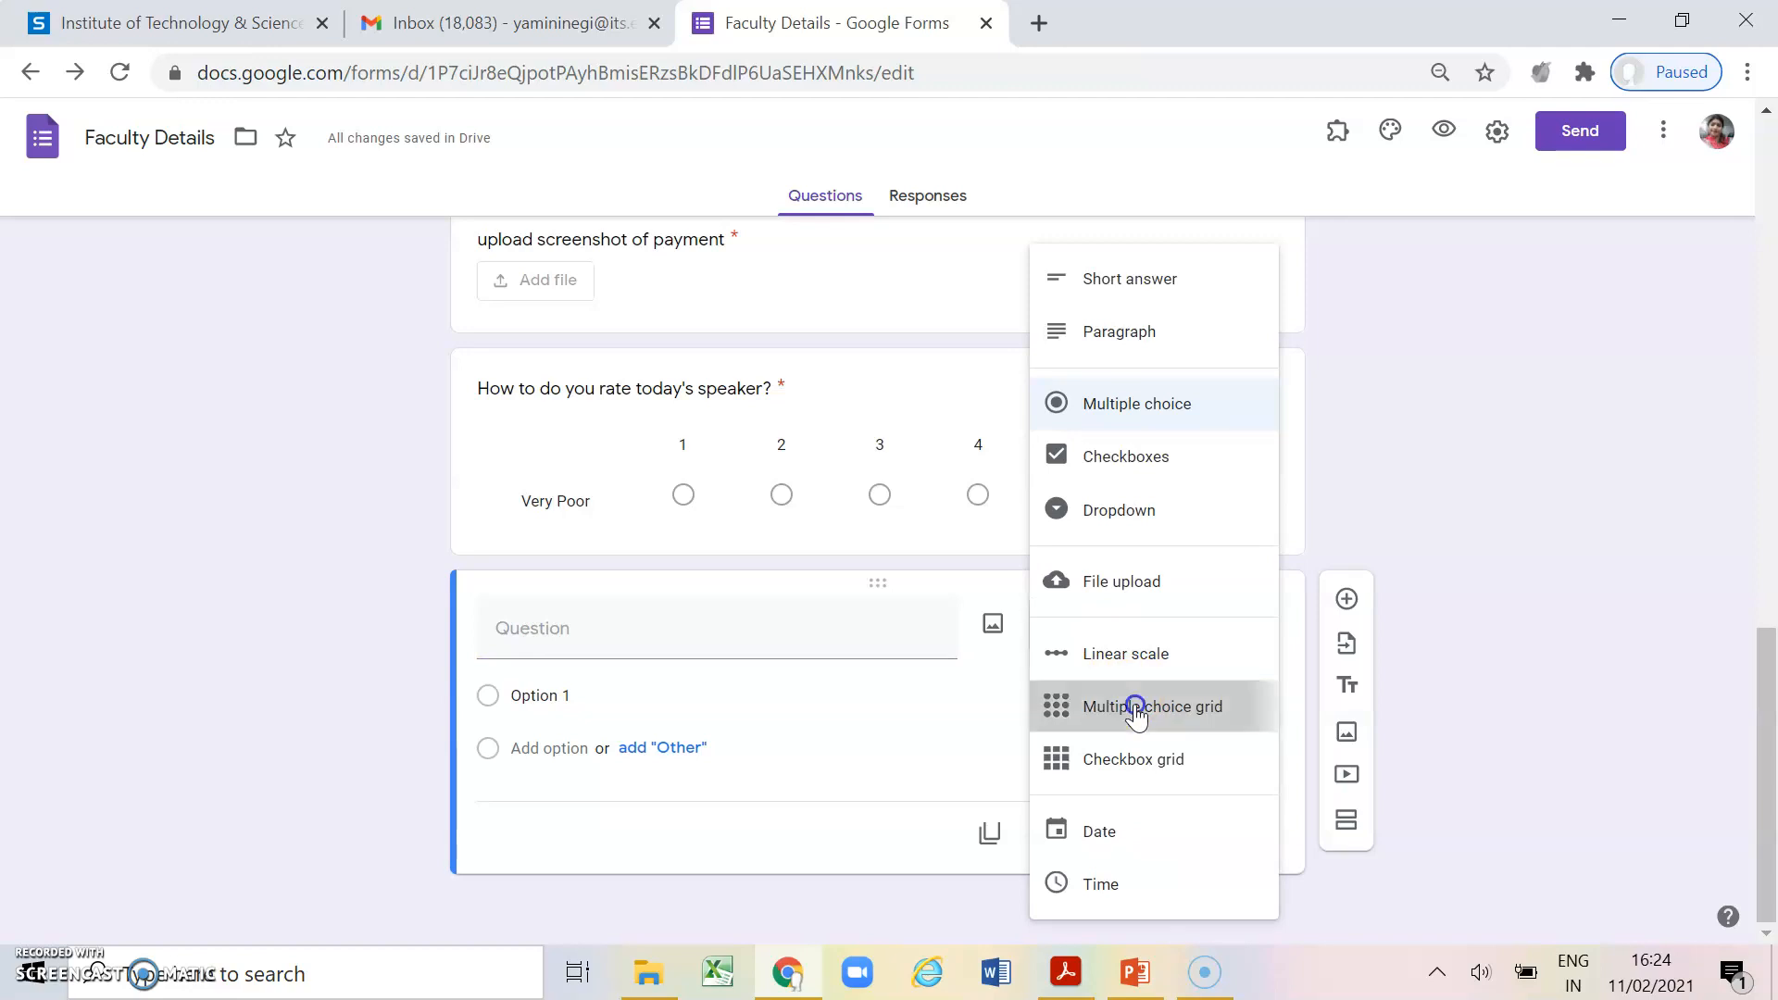
left_click(631, 635)
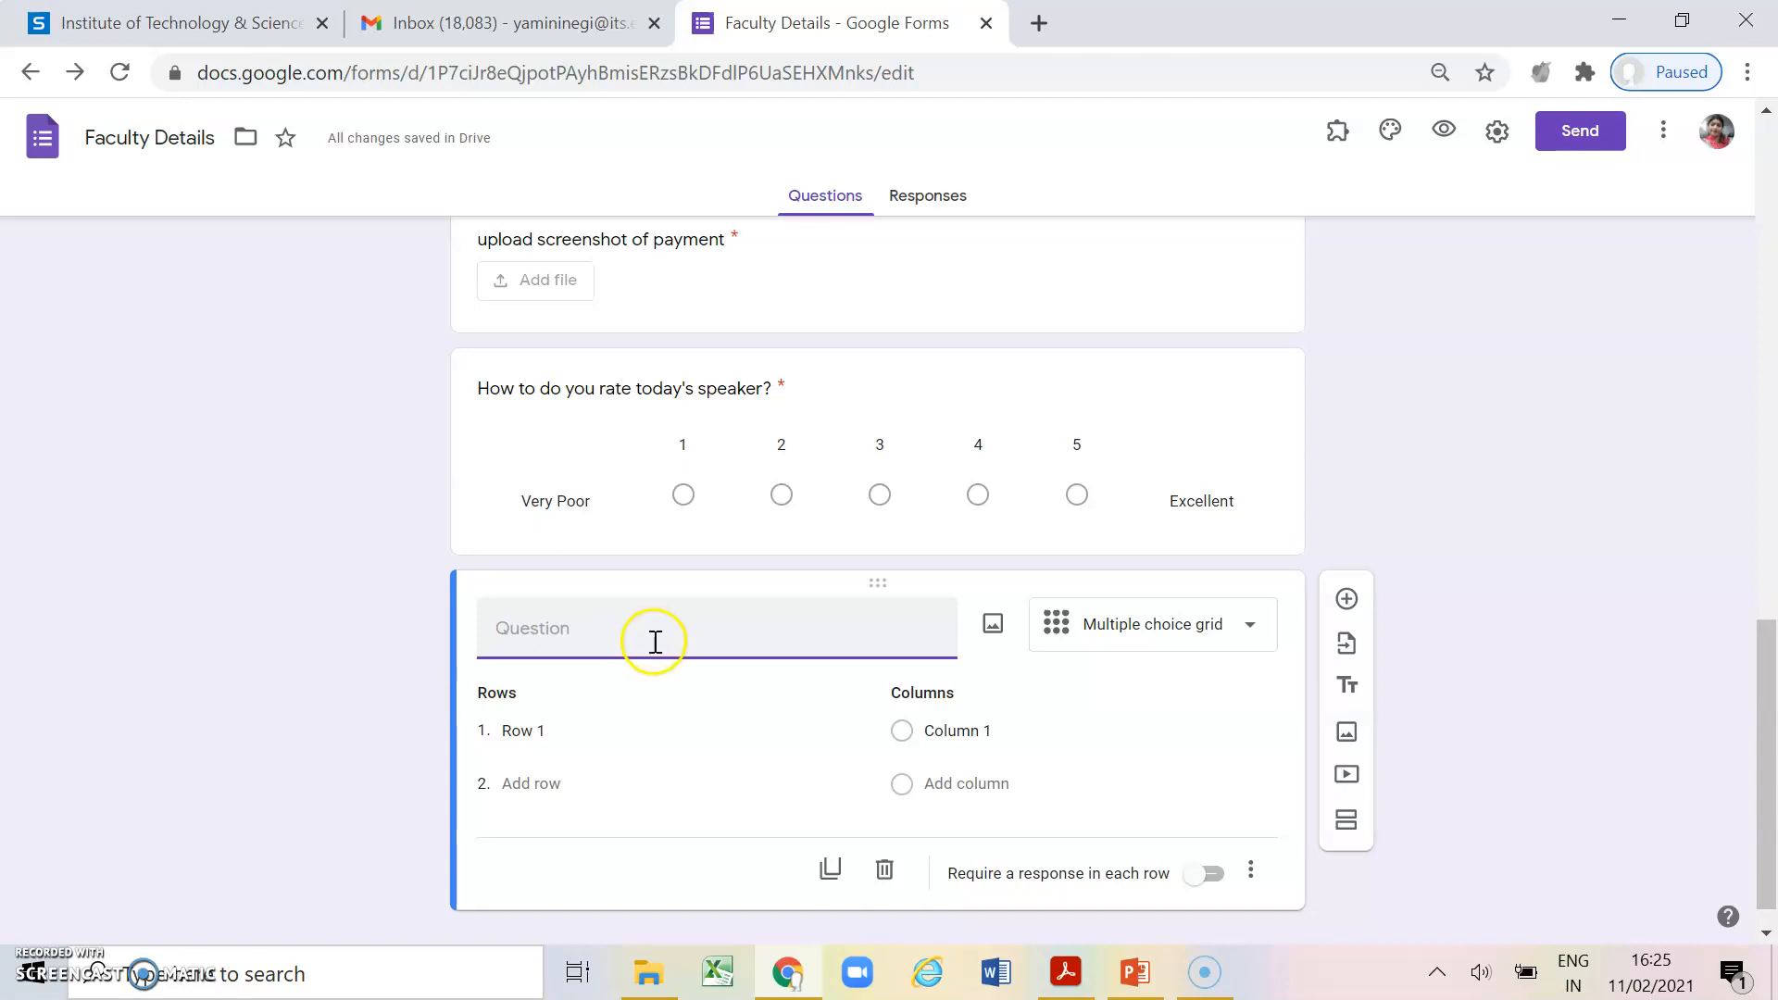
left_click(553, 735)
left_click(564, 726)
left_click(567, 628)
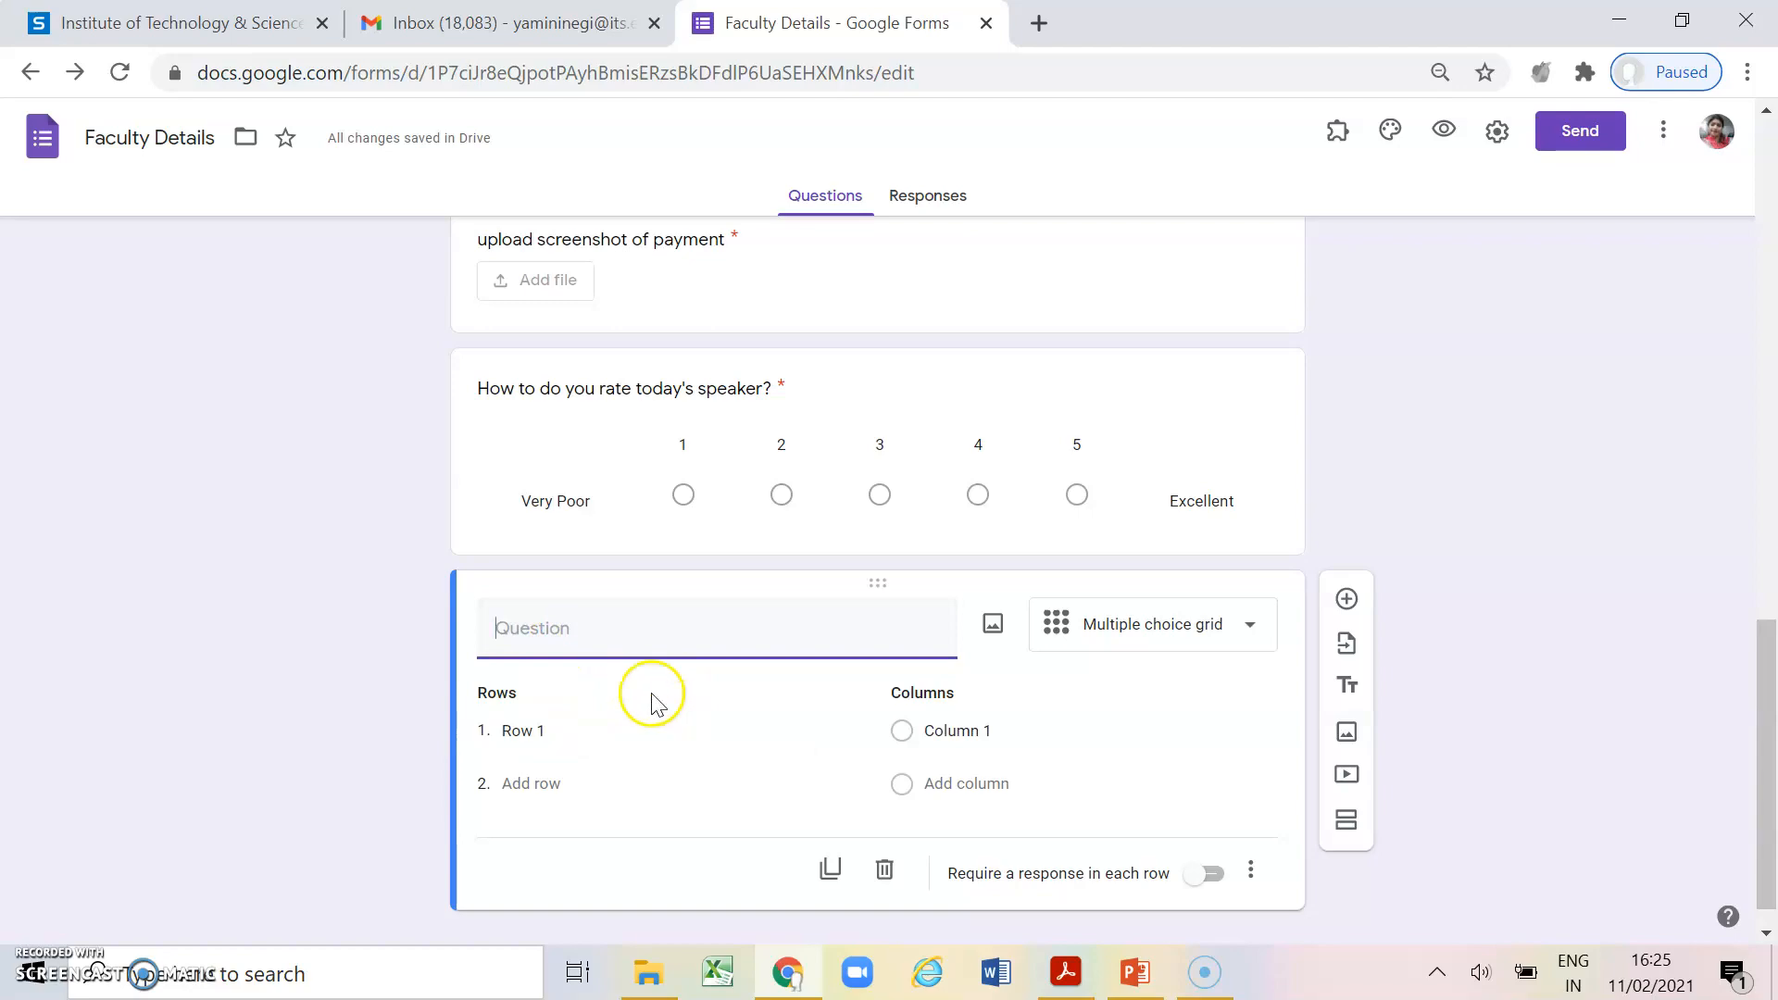